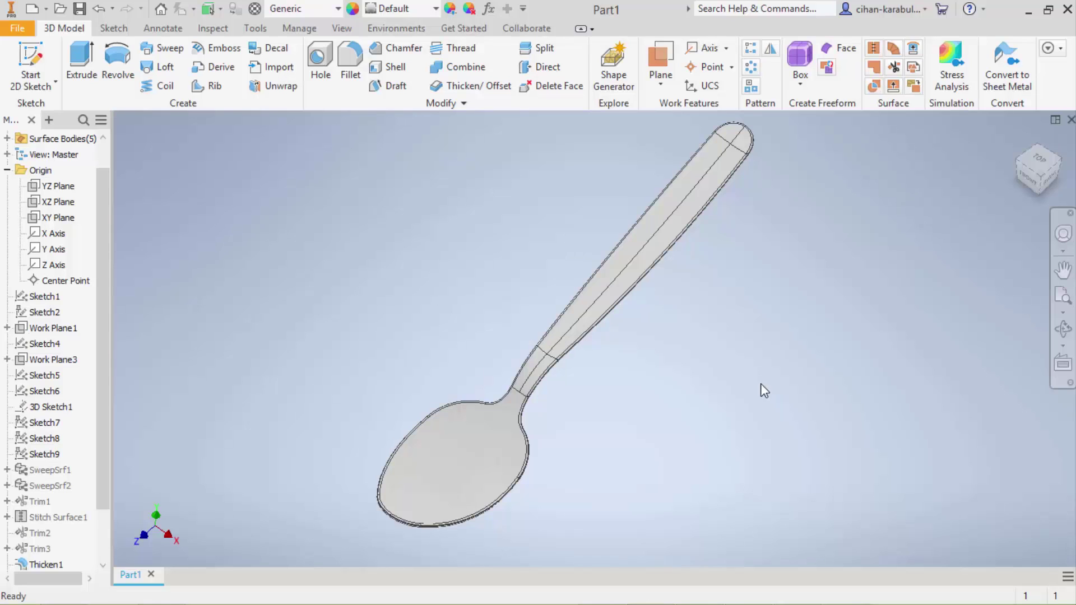
# Step: Create a new Standard (mm) part and start a 2D sketch on an origin plane
pyautogui.moveTo(769, 405)
pyautogui.mouseDown()
pyautogui.moveTo(678, 335)
pyautogui.moveTo(761, 443)
pyautogui.mouseUp()
pyautogui.press('Escape')
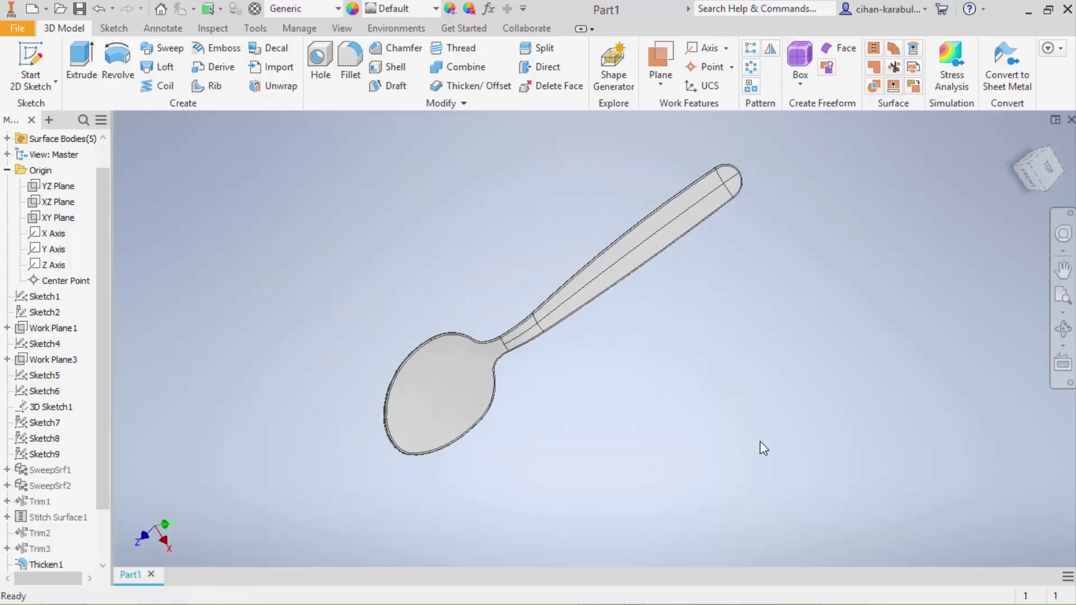
pyautogui.moveTo(621, 308)
pyautogui.keyDown('shift'); pyautogui.mouseDown(button='middle')
pyautogui.moveTo(452, 302)
pyautogui.moveTo(543, 292)
pyautogui.moveTo(531, 247)
pyautogui.moveTo(466, 200)
pyautogui.moveTo(435, 127)
pyautogui.moveTo(439, 191)
pyautogui.moveTo(488, 300)
pyautogui.moveTo(533, 292)
pyautogui.mouseUp(button='middle'); pyautogui.keyUp('shift')
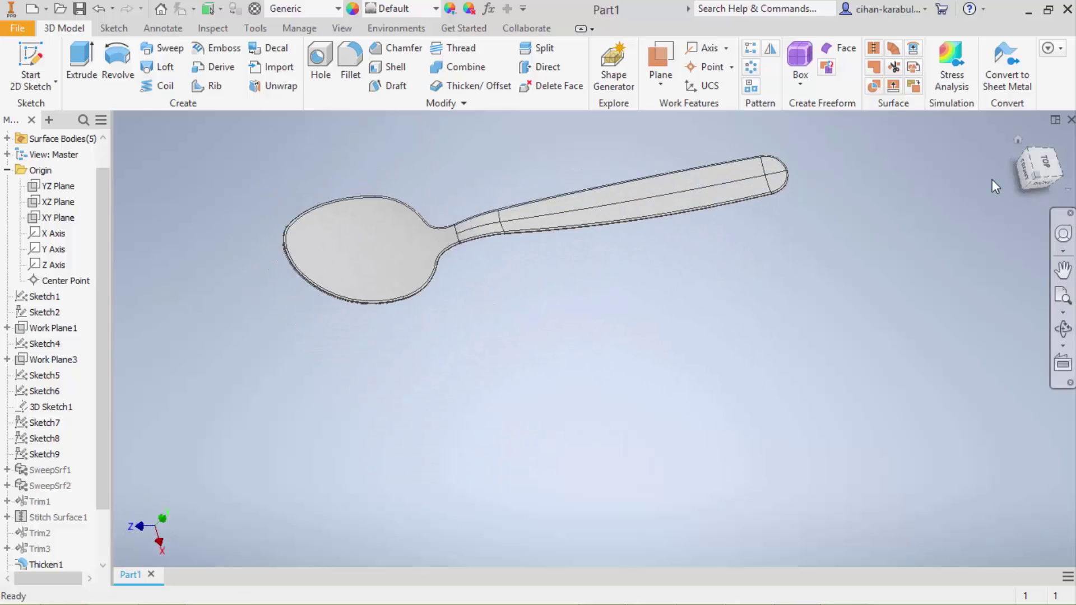
pyautogui.moveTo(1015, 140)
pyautogui.keyDown('shift'); pyautogui.mouseDown(button='middle')
pyautogui.moveTo(742, 358)
pyautogui.moveTo(577, 250)
pyautogui.moveTo(459, 243)
pyautogui.mouseUp(button='middle'); pyautogui.keyUp('shift')
pyautogui.moveTo(859, 375)
pyautogui.keyDown('shift'); pyautogui.mouseDown(button='middle')
pyautogui.moveTo(795, 266)
pyautogui.moveTo(721, 267)
pyautogui.moveTo(675, 344)
pyautogui.moveTo(690, 375)
pyautogui.mouseUp(button='middle'); pyautogui.keyUp('shift')
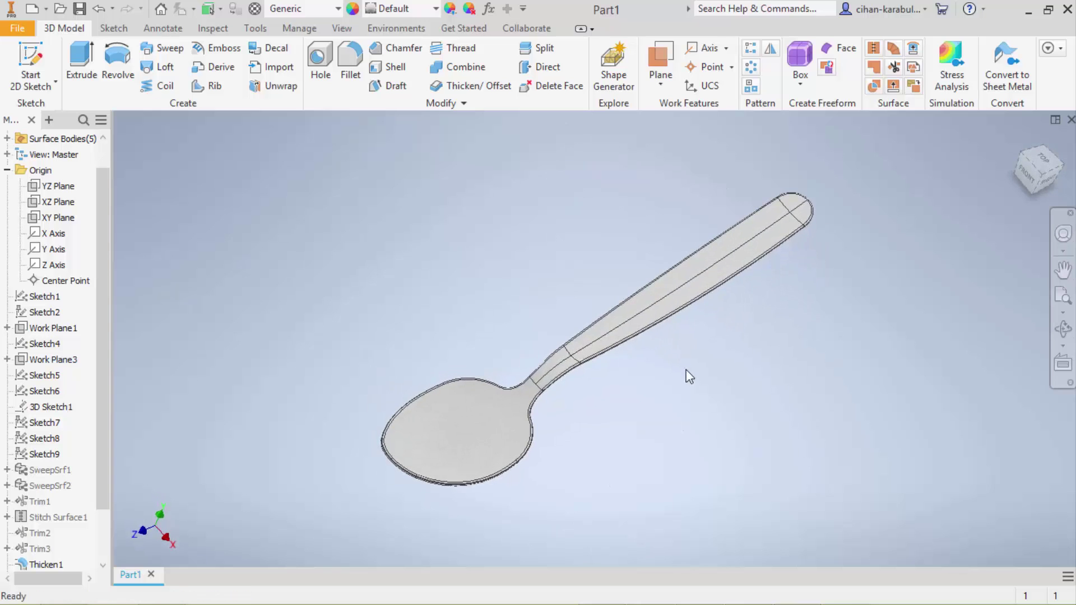
pyautogui.click(38, 10)
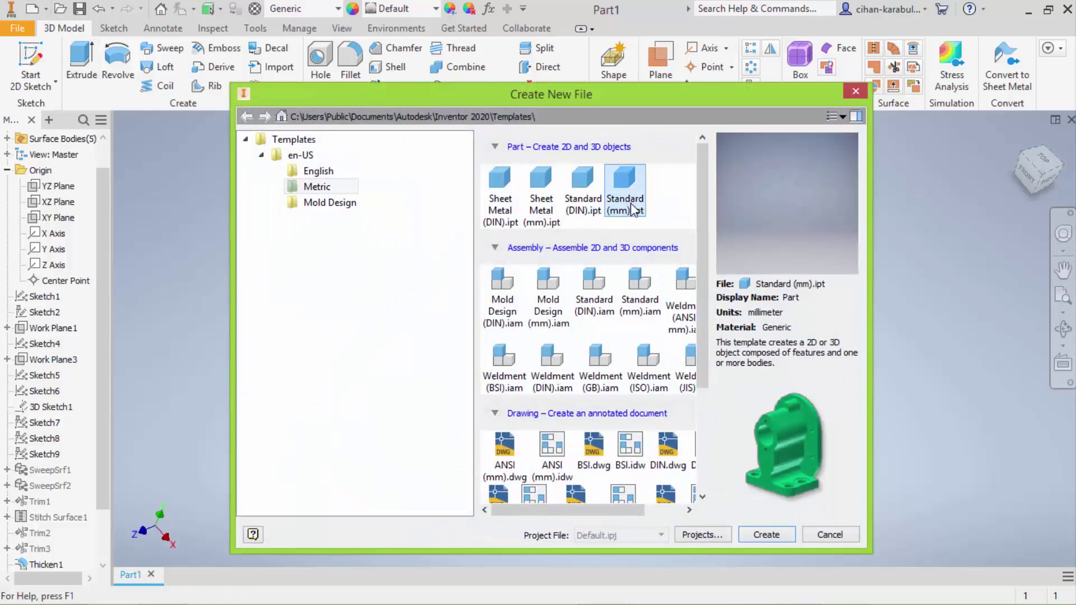
pyautogui.doubleClick(630, 203)
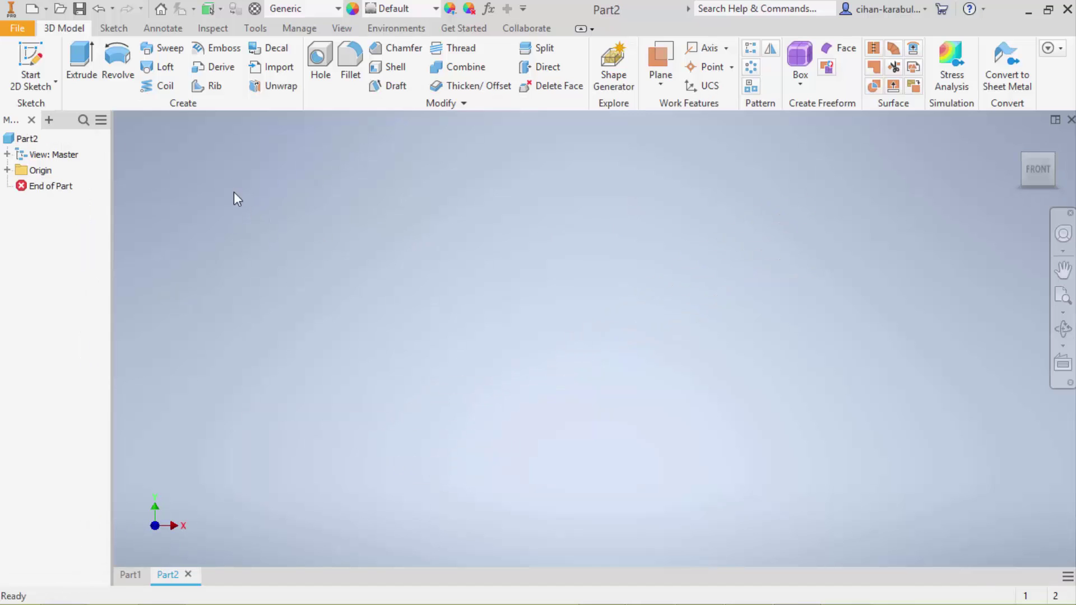
pyautogui.click(43, 64)
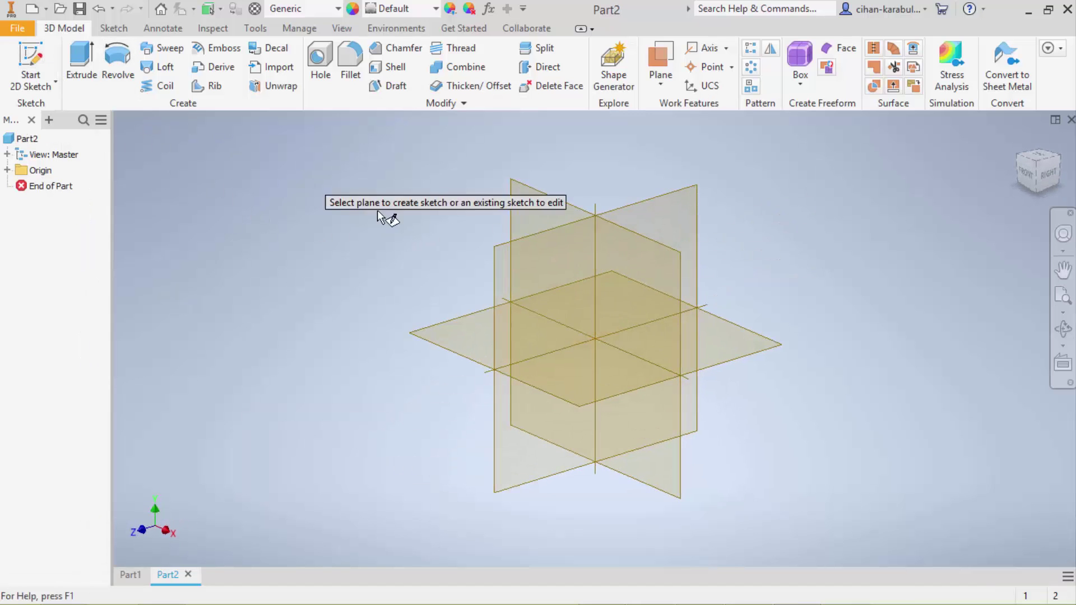
pyautogui.click(471, 316)
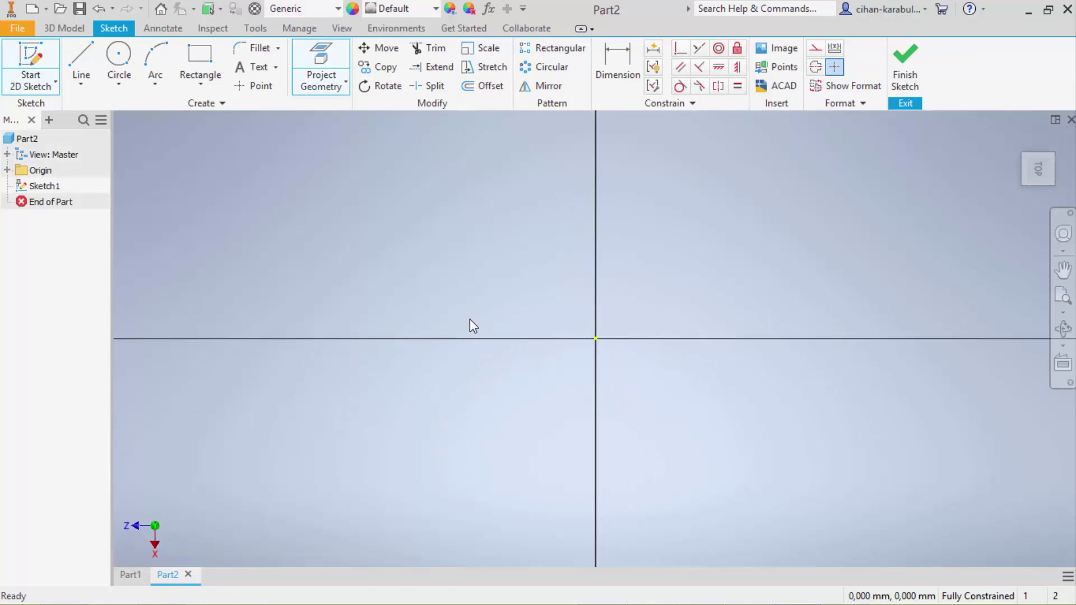
# Step: Draw two vertical lines, one left and one right of the origin
pyautogui.click(81, 62)
pyautogui.click(498, 265)
pyautogui.click(497, 389)
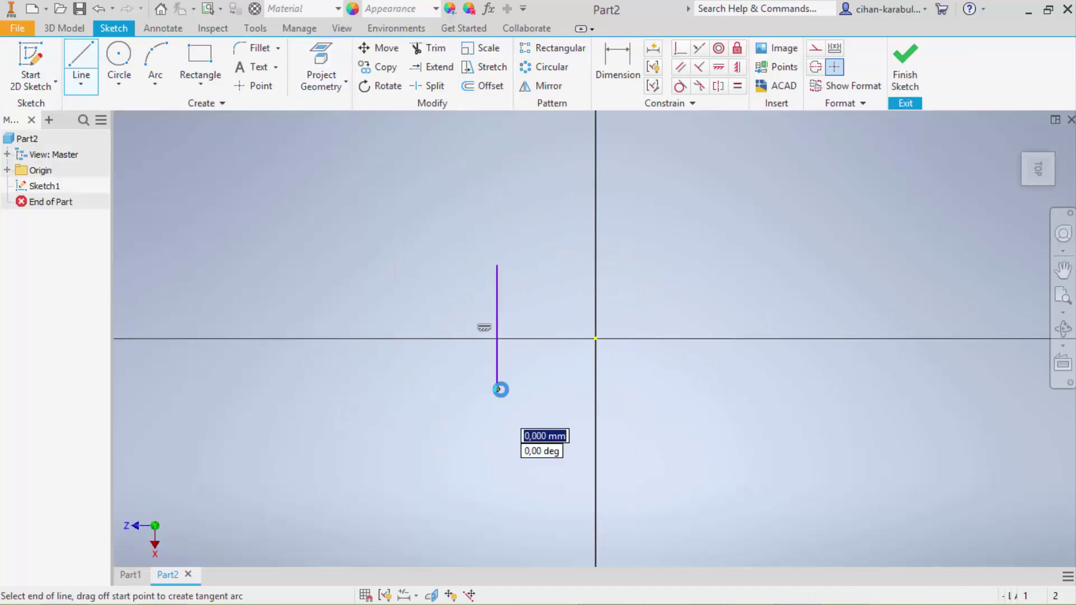
pyautogui.rightClick(684, 255)
pyautogui.click(744, 256)
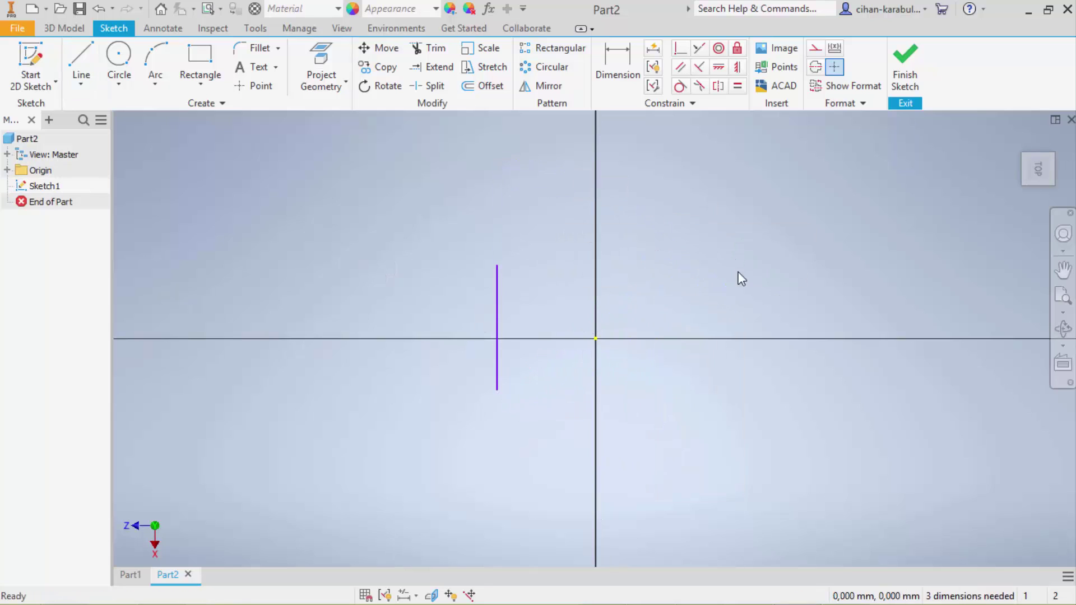
pyautogui.click(85, 59)
pyautogui.click(671, 243)
pyautogui.click(671, 439)
pyautogui.press('Escape')
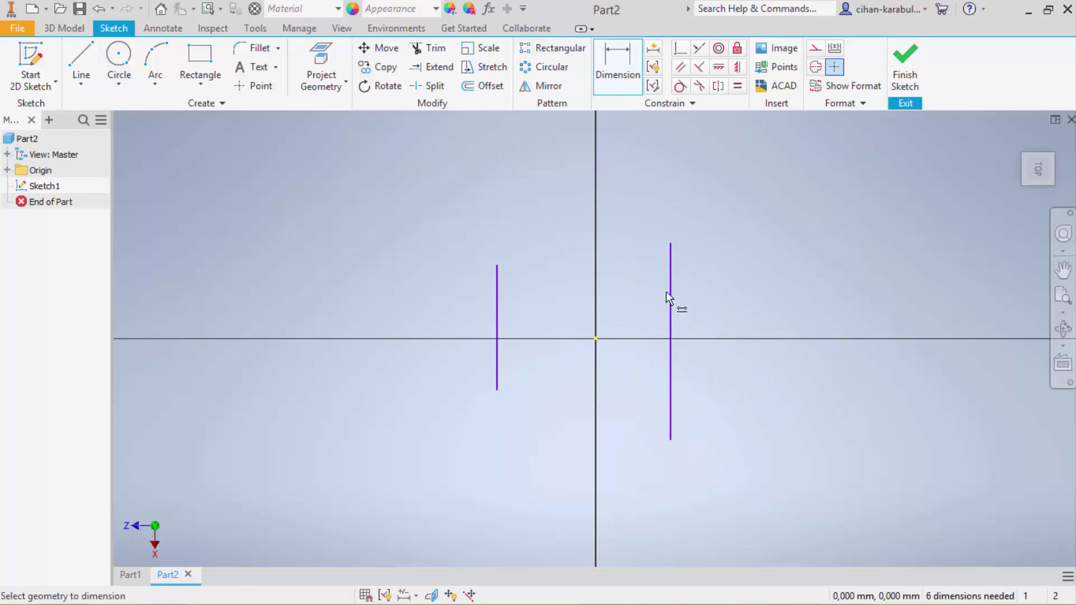
# Step: Dimension the right line 105 and the left line 22,5 from the origin
pyautogui.click(668, 296)
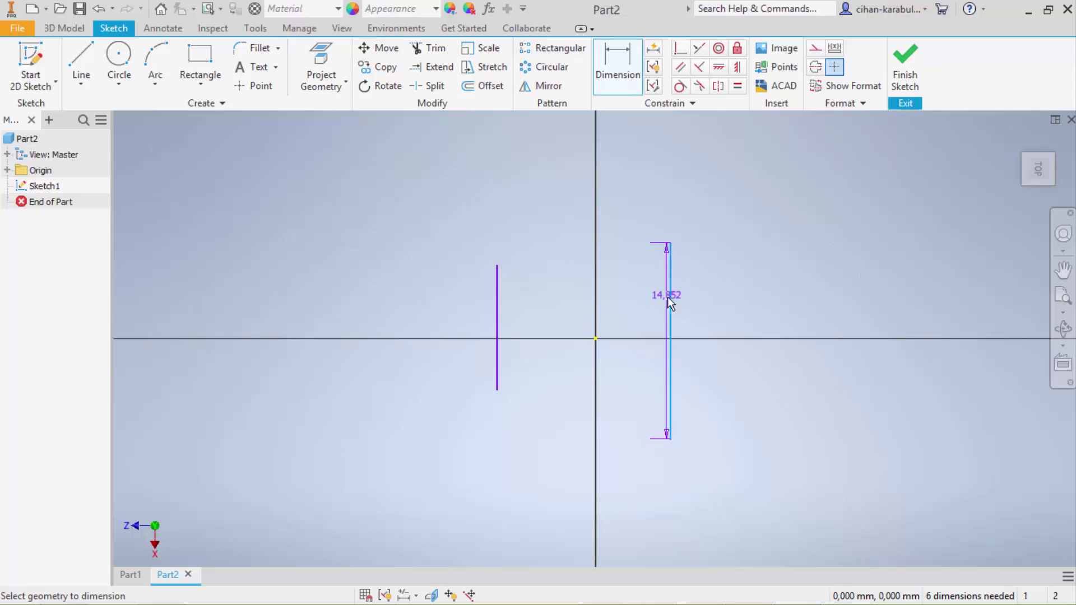
pyautogui.click(626, 305)
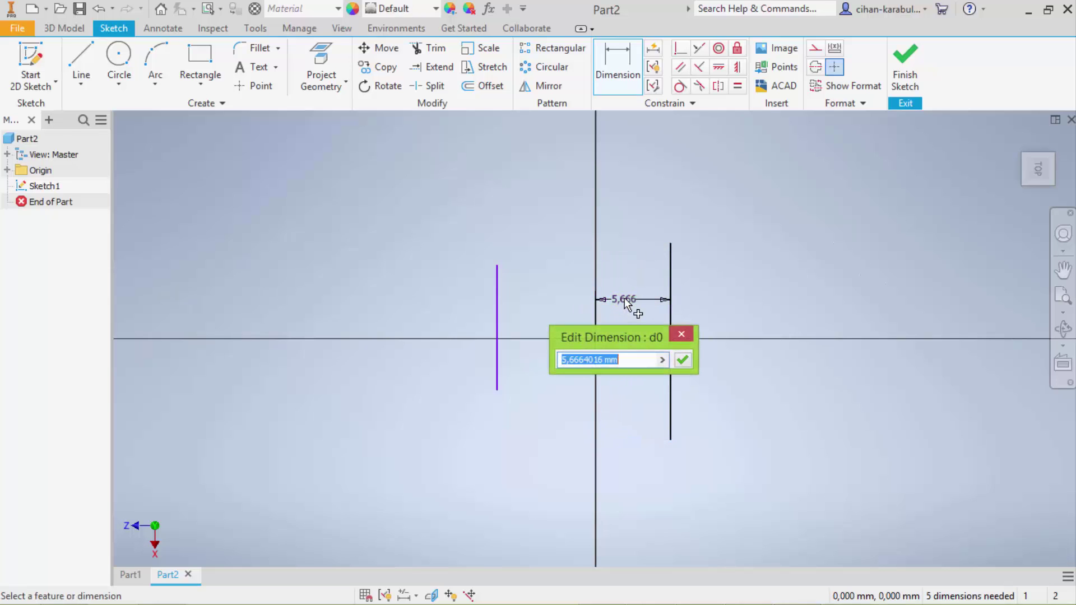
pyautogui.press('Return')
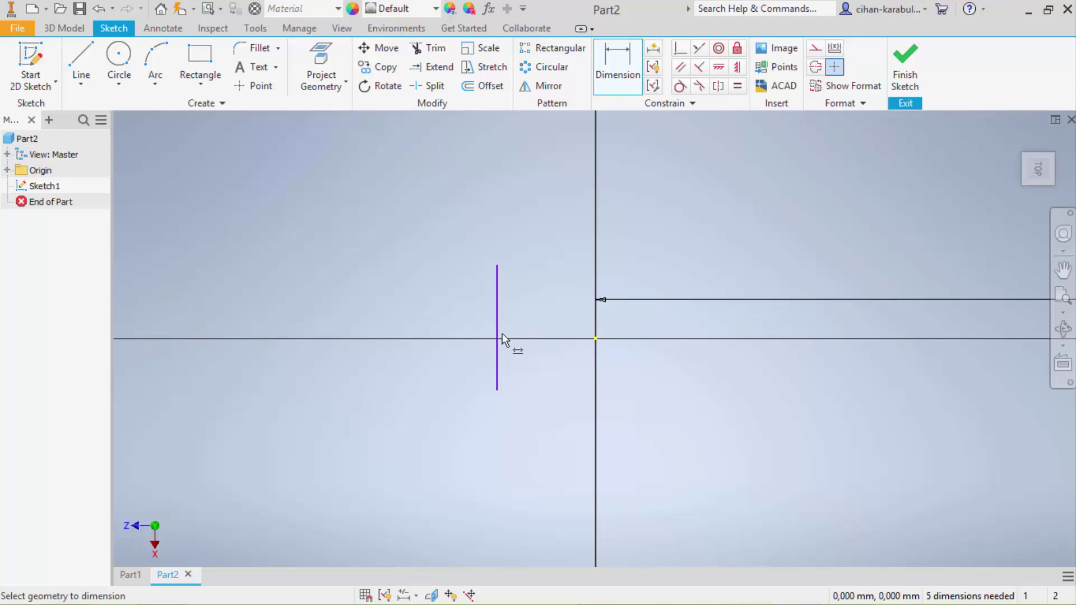
pyautogui.click(594, 340)
pyautogui.click(573, 366)
pyautogui.write('22,5')
pyautogui.press('Return')
pyautogui.scroll(-2, 328, 356)
pyautogui.scroll(-2, 449, 317)
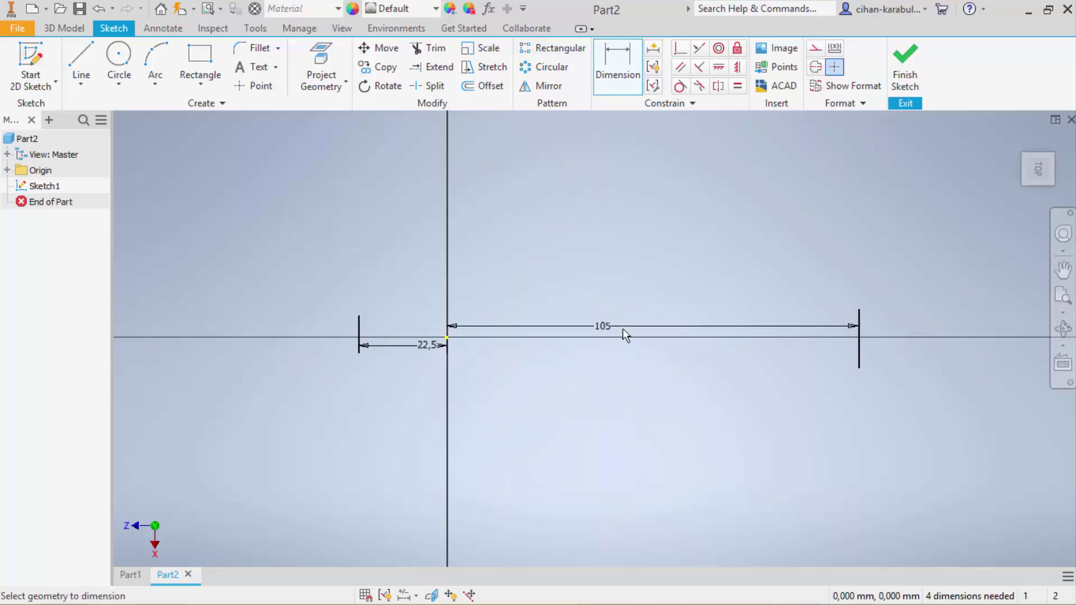
pyautogui.press('Escape')
# Step: Make both lines construction geometry and align their endpoints horizontally
pyautogui.moveTo(906, 278)
pyautogui.mouseDown()
pyautogui.moveTo(614, 364)
pyautogui.moveTo(334, 381)
pyautogui.mouseUp()
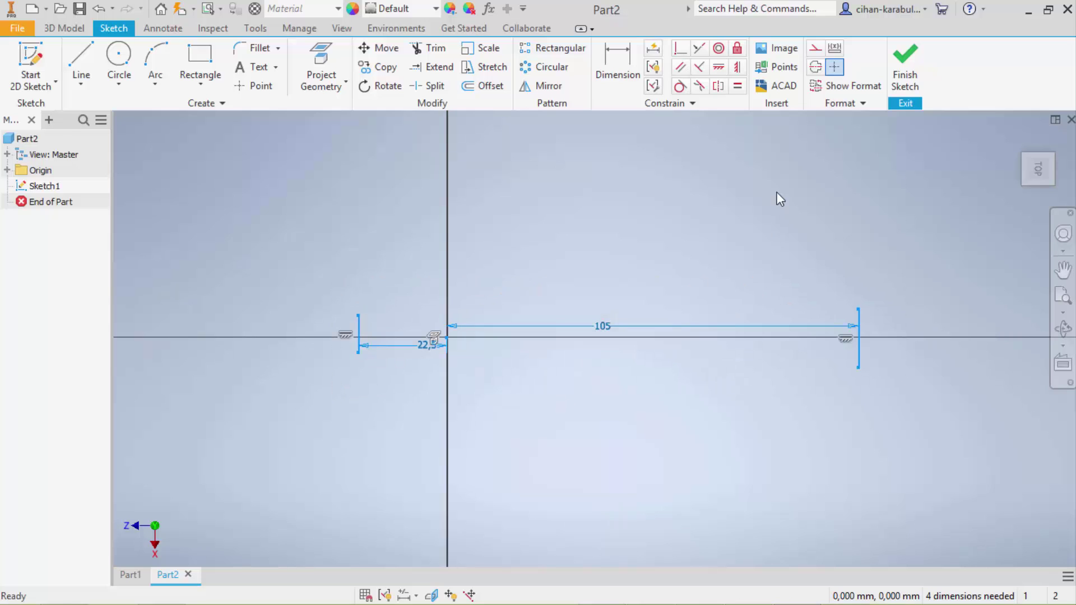
pyautogui.click(815, 52)
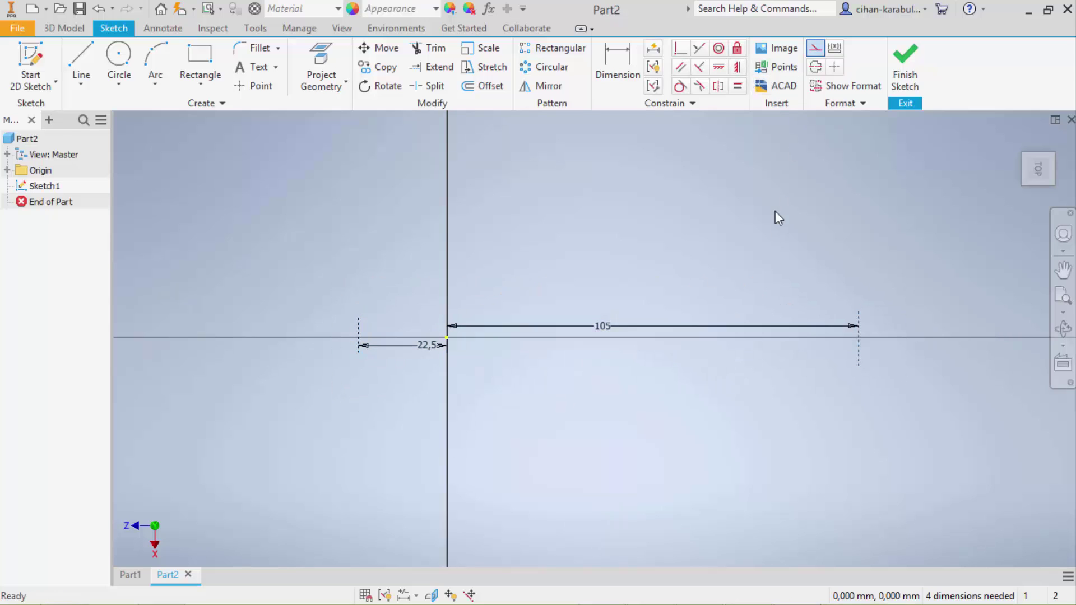
pyautogui.moveTo(897, 294); pyautogui.dragTo(322, 365)
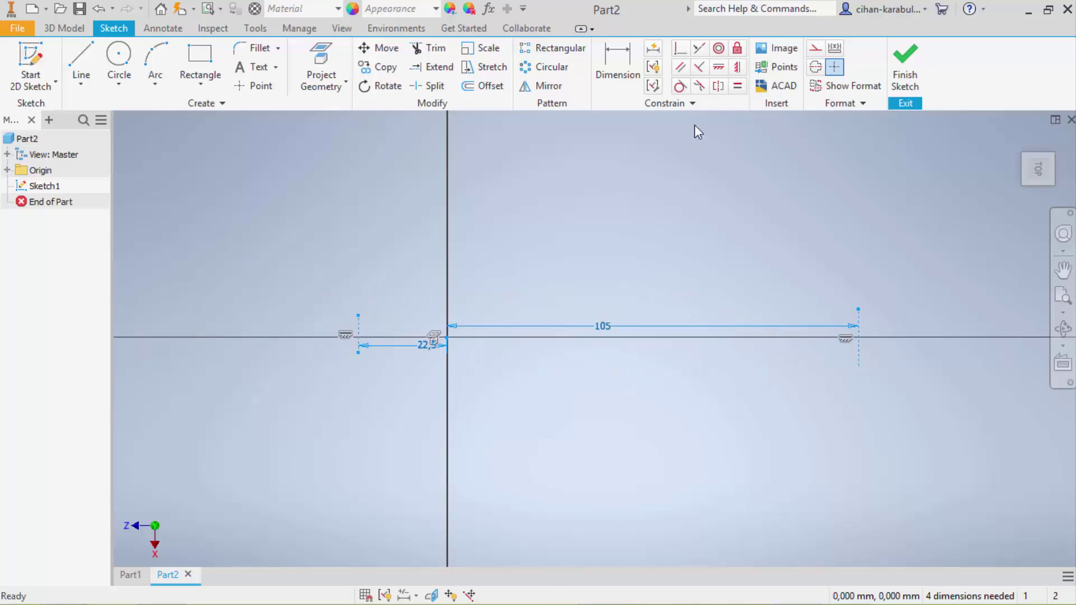
pyautogui.click(735, 87)
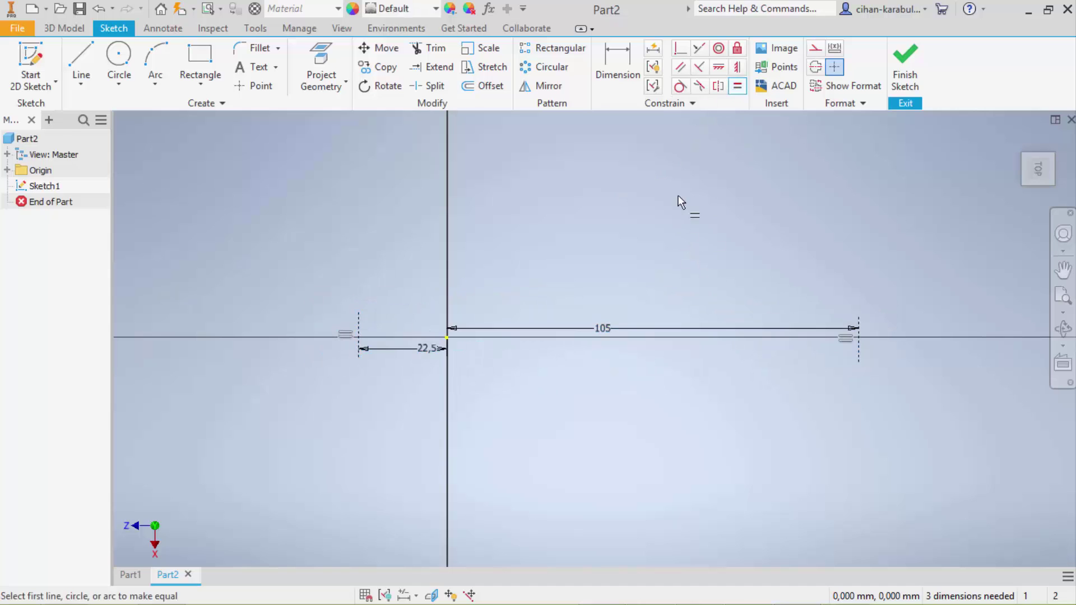
pyautogui.click(679, 49)
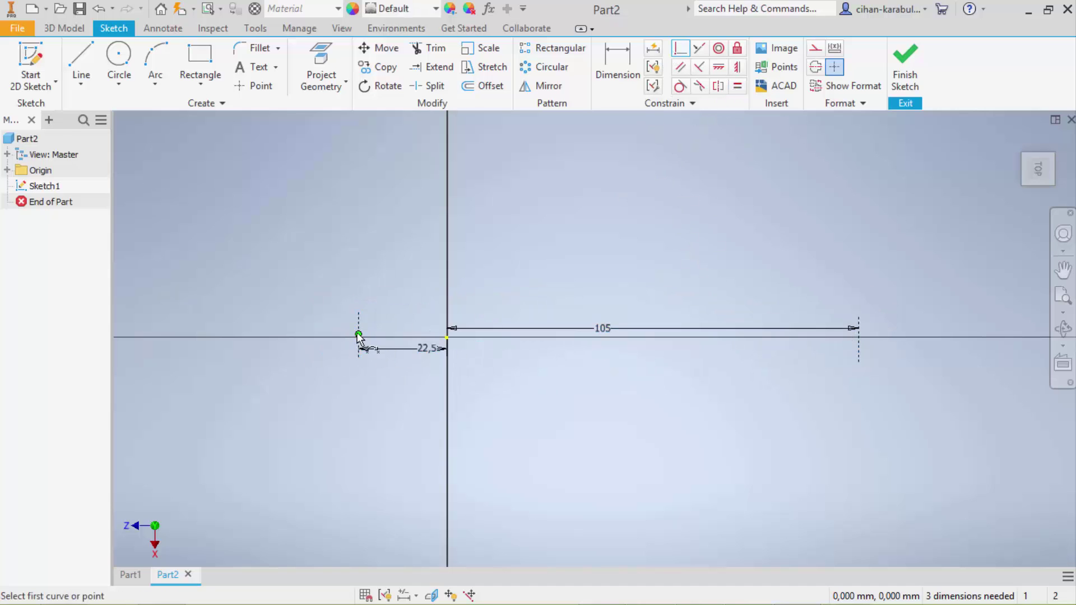
pyautogui.click(358, 335)
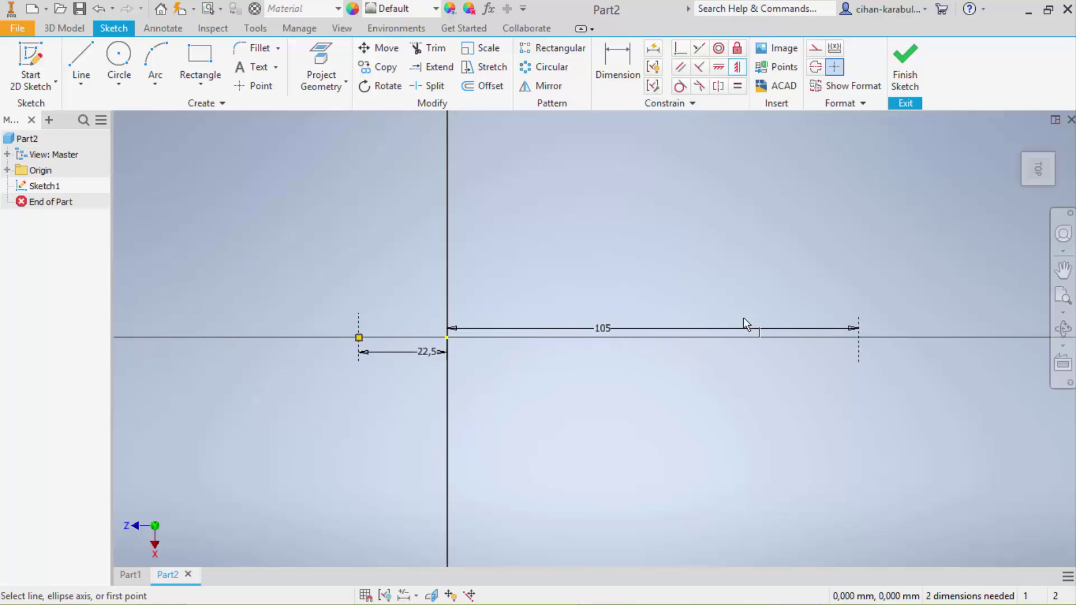
pyautogui.click(450, 342)
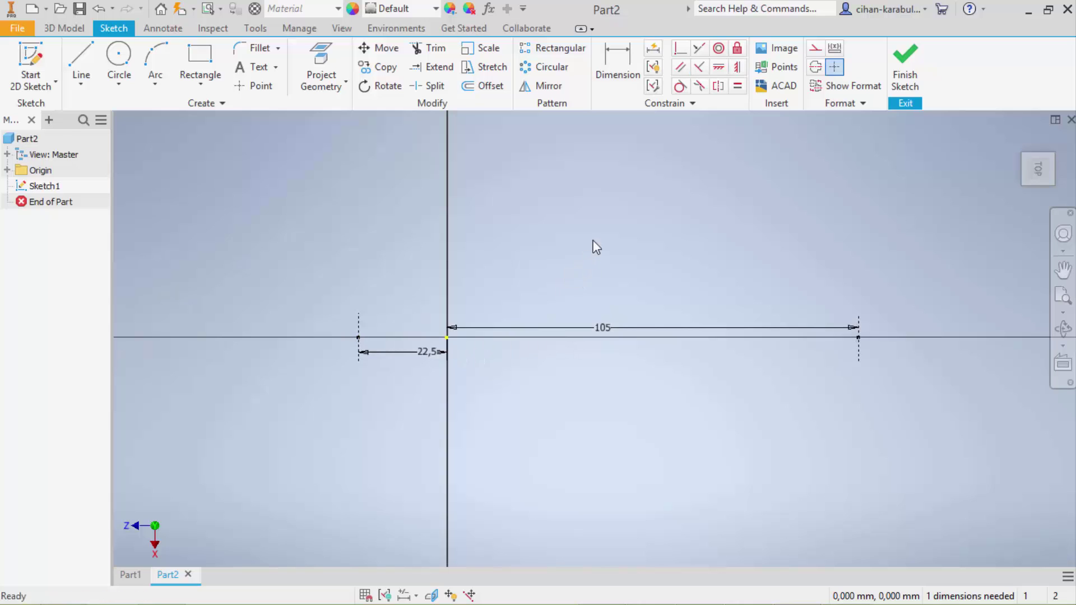
# Step: Draw two centre-point bowl arcs, one on the left line's point and one at the origin
pyautogui.click(124, 83)
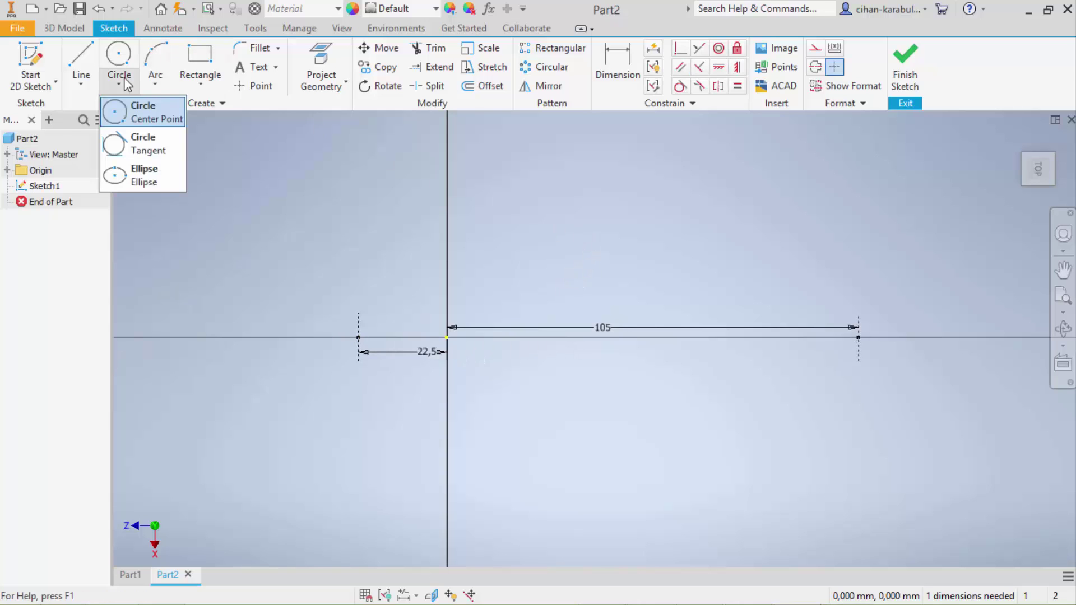
pyautogui.click(167, 77)
pyautogui.click(181, 179)
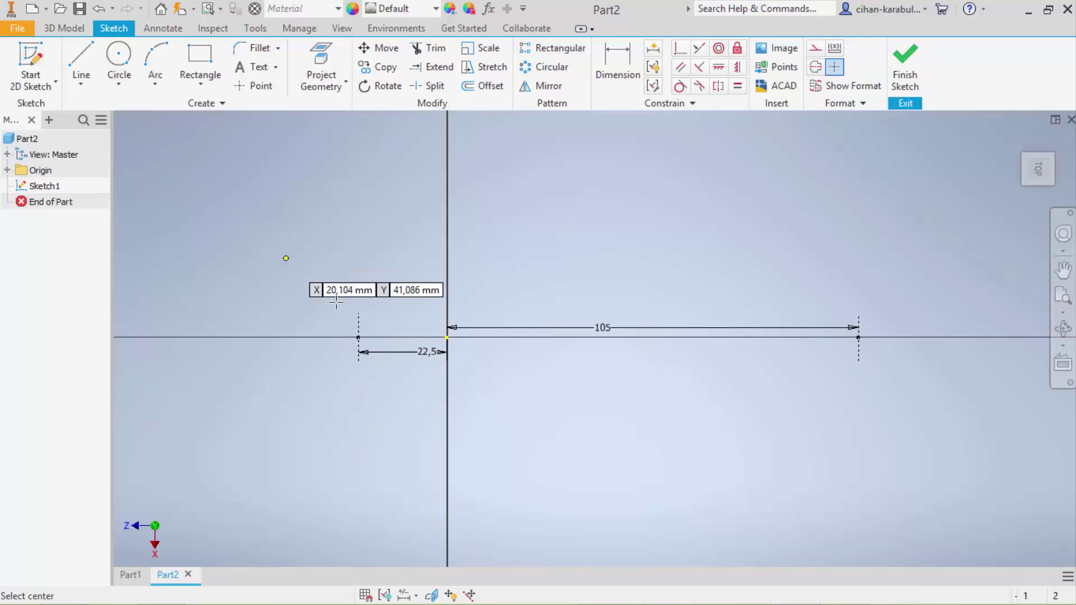
pyautogui.click(359, 336)
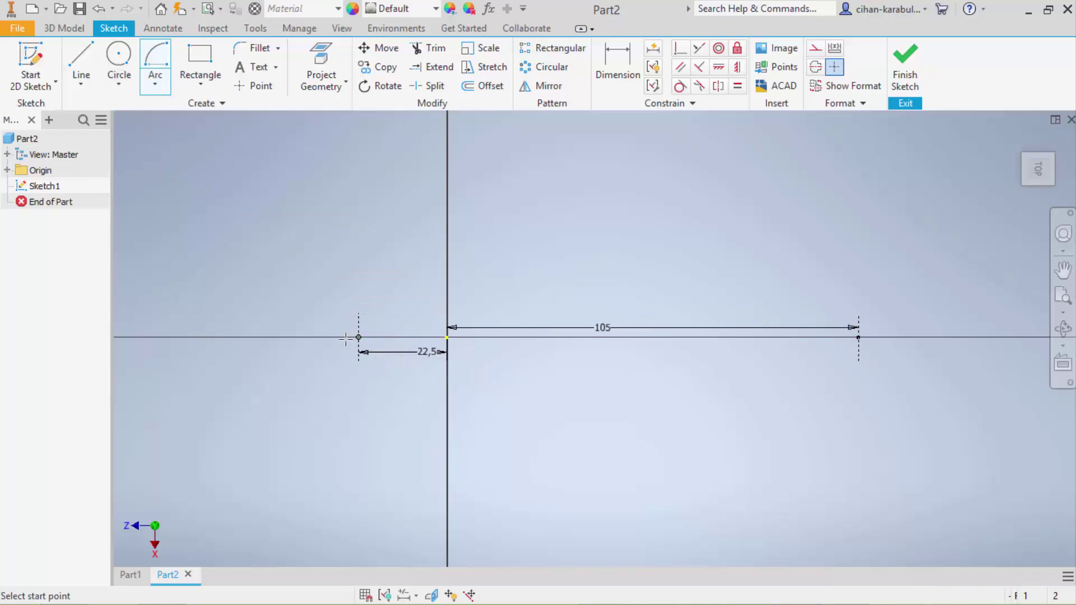
pyautogui.click(317, 337)
pyautogui.click(357, 296)
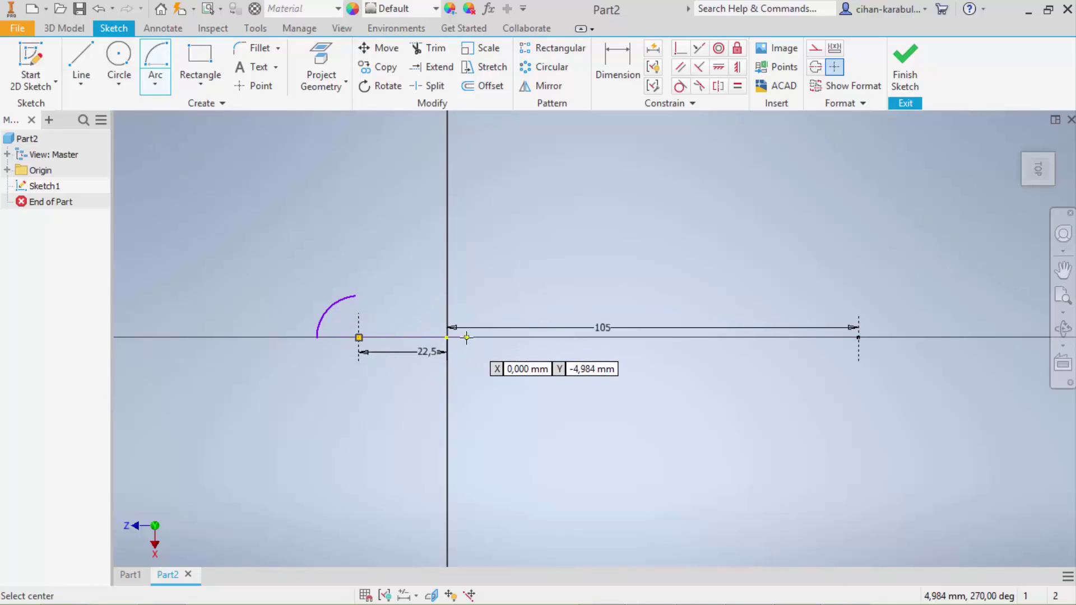
pyautogui.click(446, 337)
pyautogui.scroll(2, 467, 337)
pyautogui.click(504, 317)
pyautogui.click(445, 258)
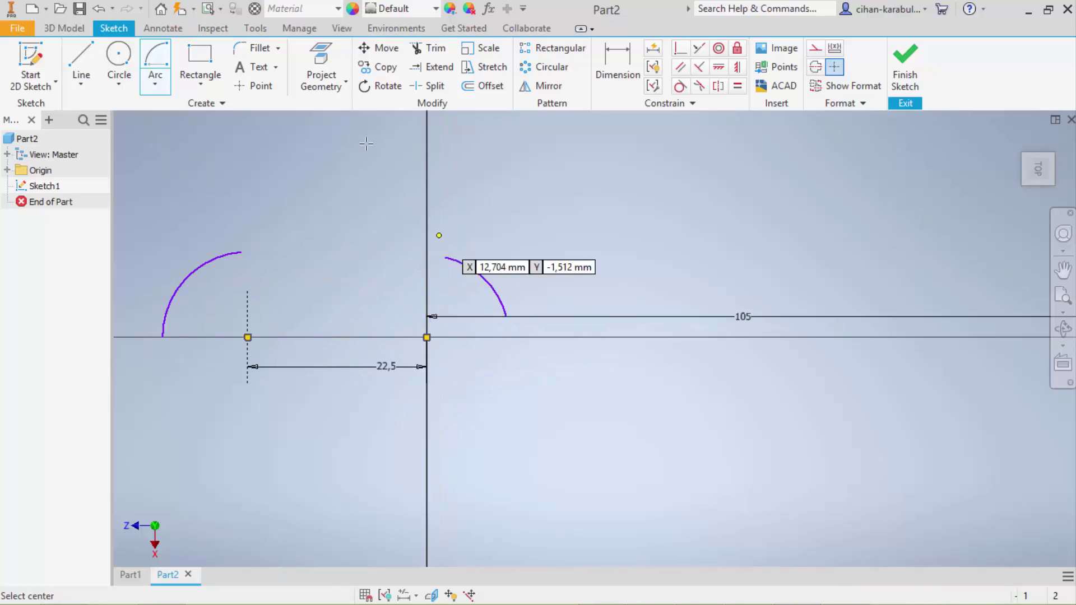
# Step: Join the two bowl arcs with a connecting arc and make all three tangent
pyautogui.click(156, 84)
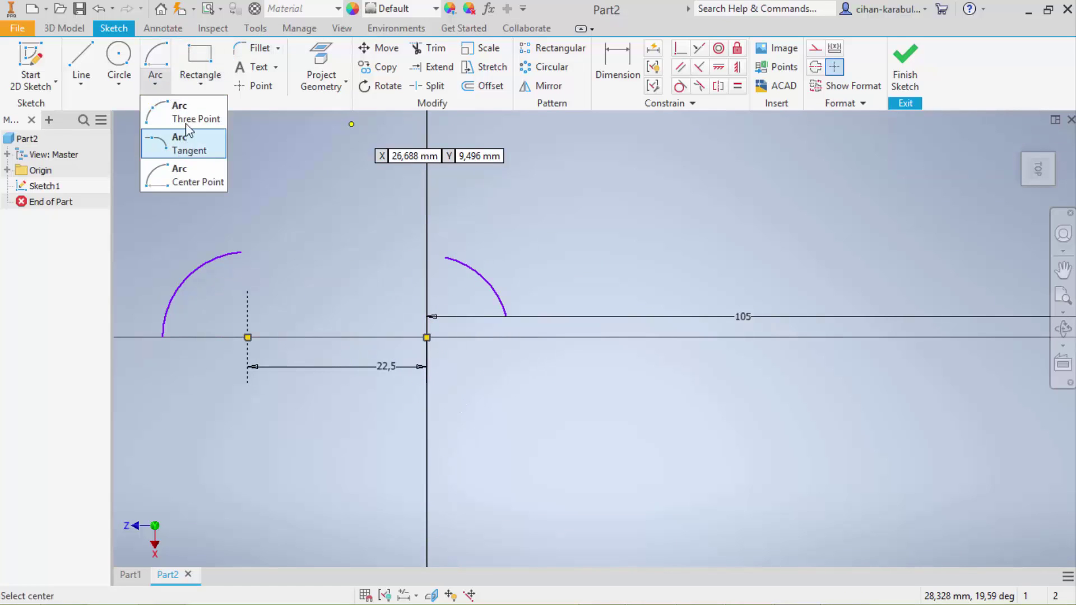
pyautogui.click(186, 138)
pyautogui.click(241, 252)
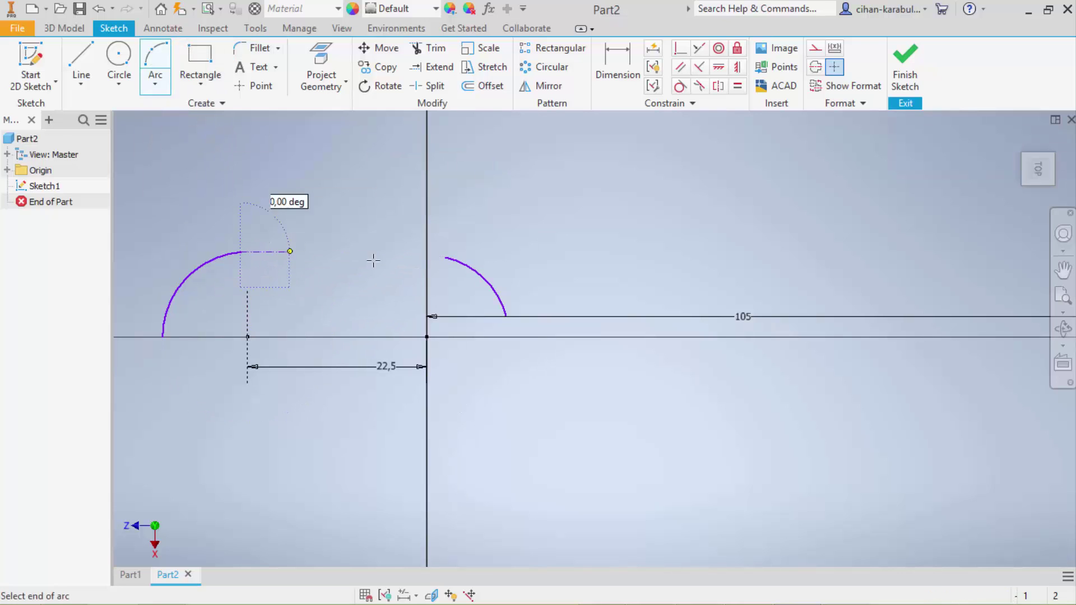
pyautogui.click(445, 256)
pyautogui.press('Escape')
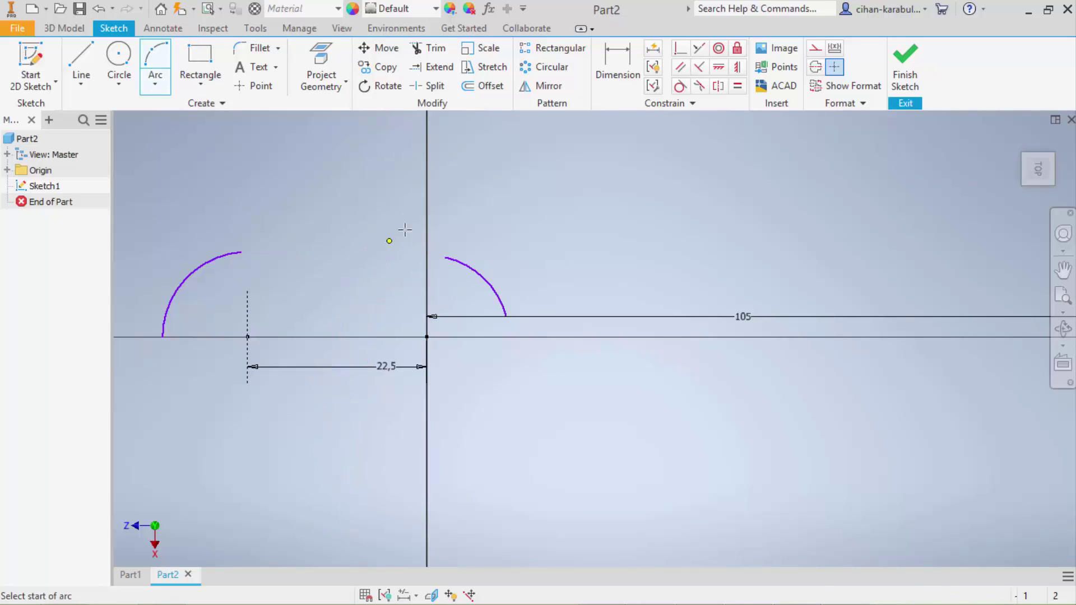
pyautogui.click(680, 86)
pyautogui.click(256, 251)
pyautogui.click(458, 263)
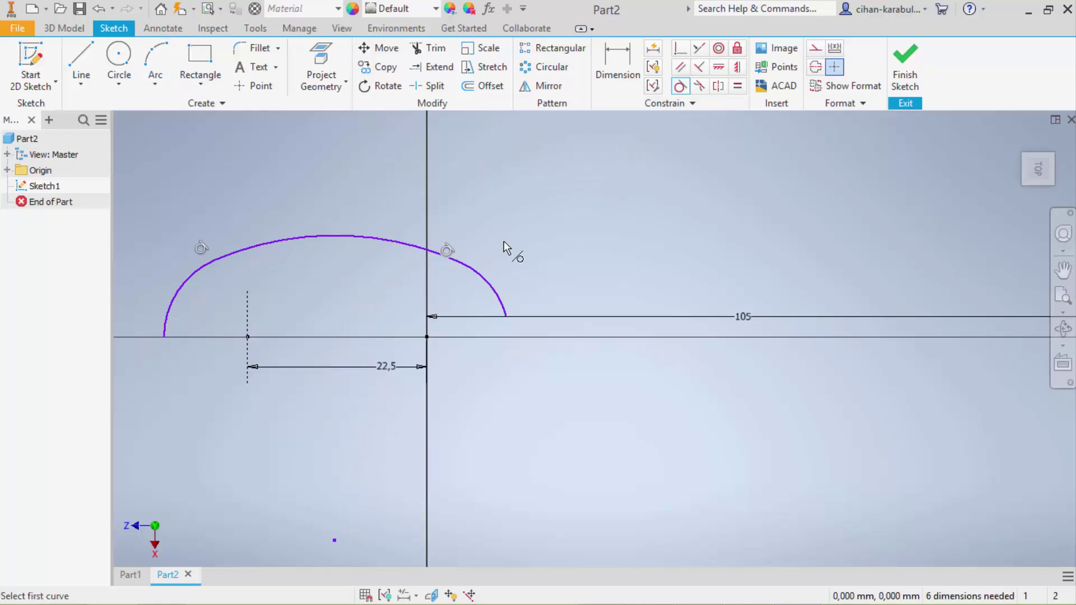
pyautogui.scroll(-3, 360, 209)
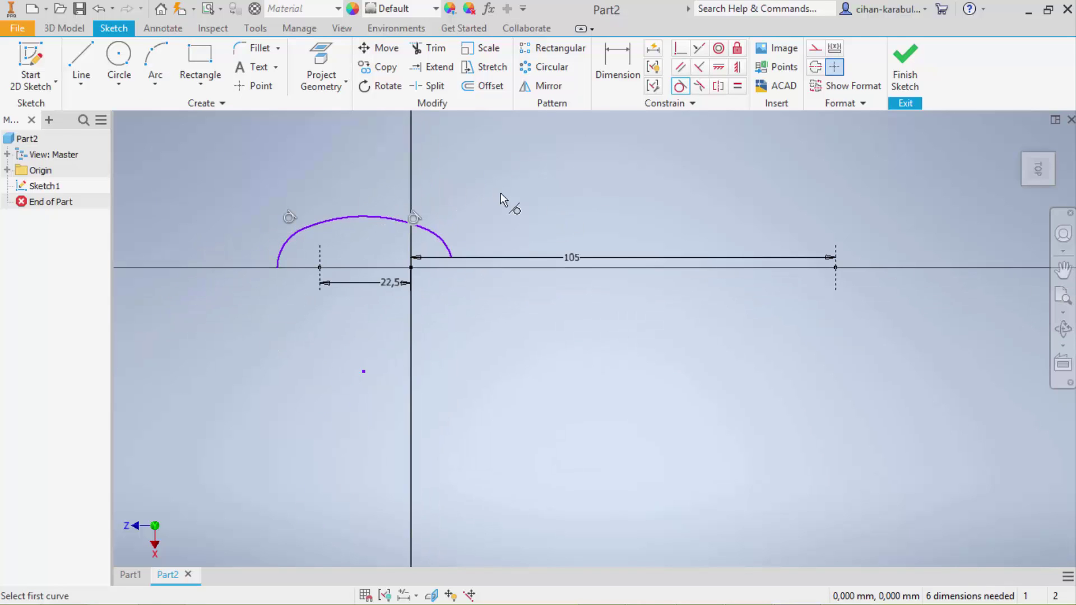
# Step: Draw a small centre-point arc at the handle tip on the 105 line's end
pyautogui.click(156, 84)
pyautogui.click(171, 172)
pyautogui.scroll(2, 835, 259)
pyautogui.scroll(2, 845, 260)
pyautogui.click(821, 278)
pyautogui.click(868, 278)
pyautogui.click(847, 222)
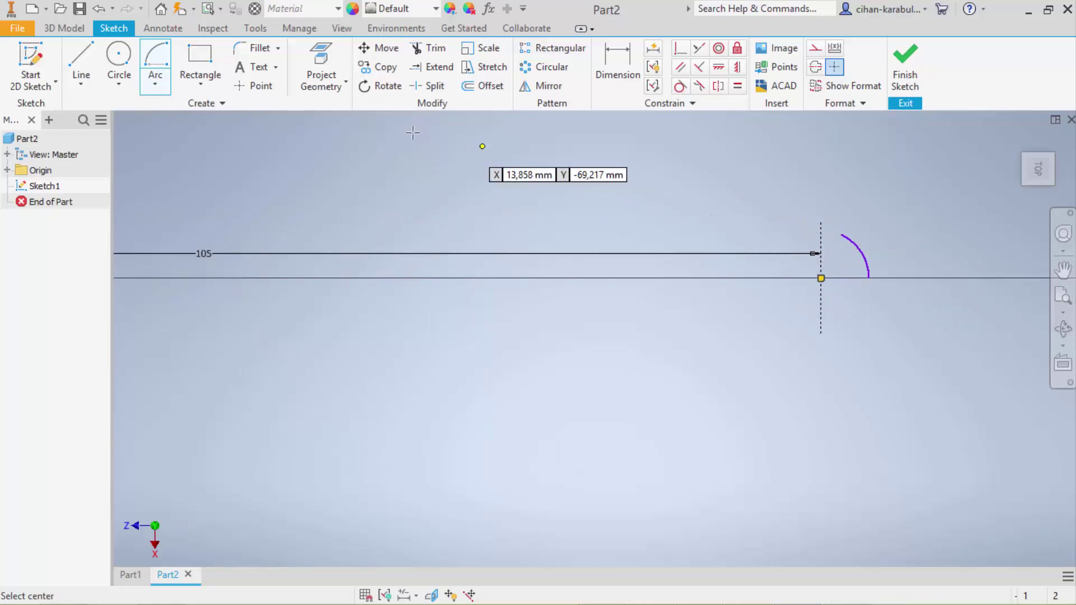
# Step: Draw a long shallow three-point handle arc from the tip arc toward the bowl
pyautogui.click(155, 84)
pyautogui.click(177, 125)
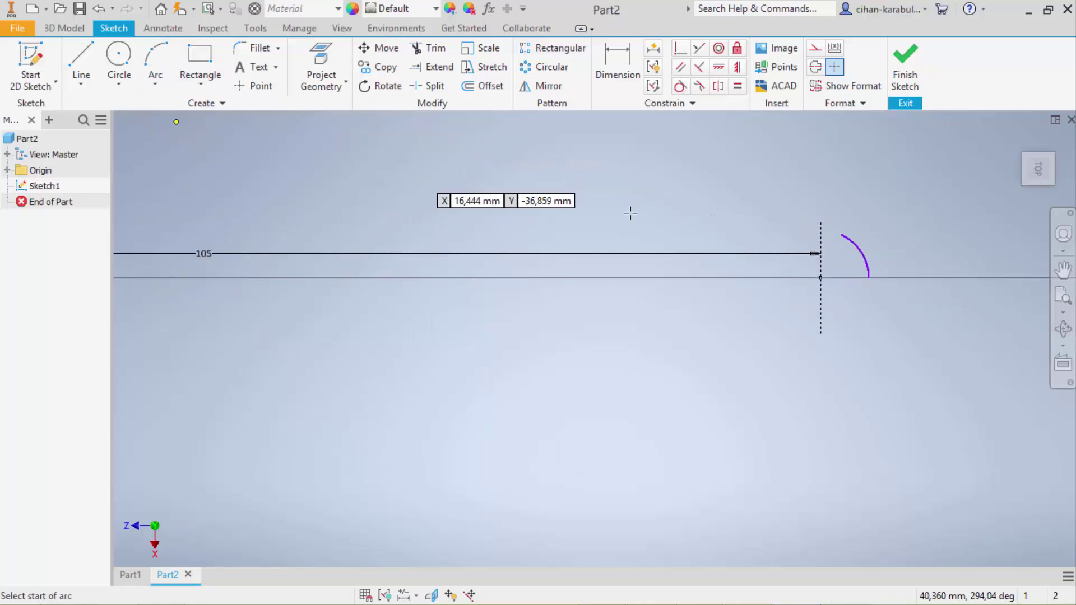
pyautogui.click(842, 235)
pyautogui.scroll(2, 931, 240)
pyautogui.scroll(2, 931, 239)
pyautogui.scroll(2, 931, 240)
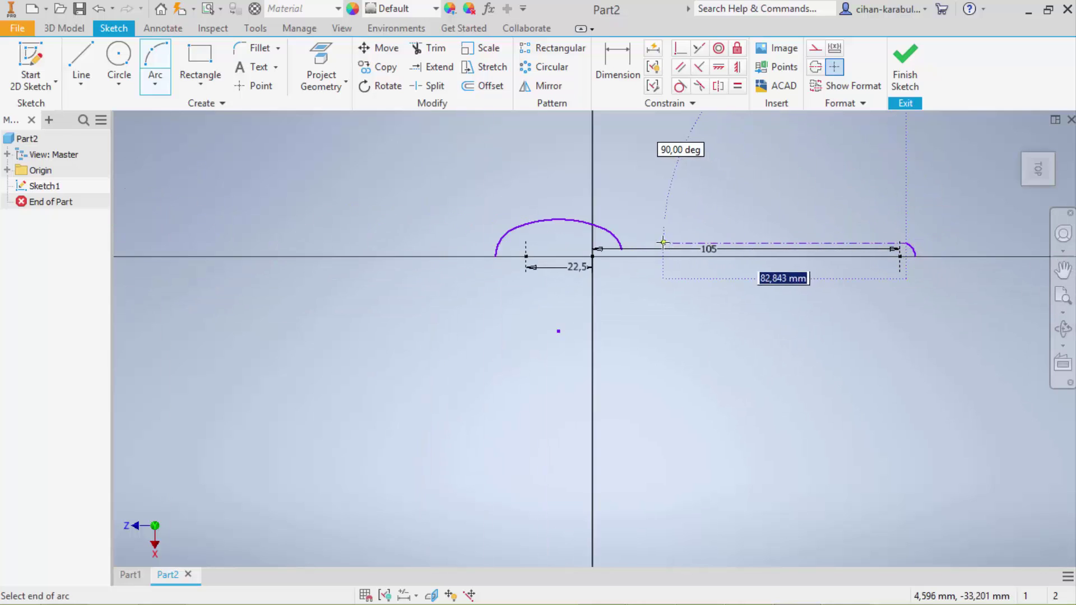
pyautogui.scroll(-3, 664, 242)
pyautogui.click(589, 253)
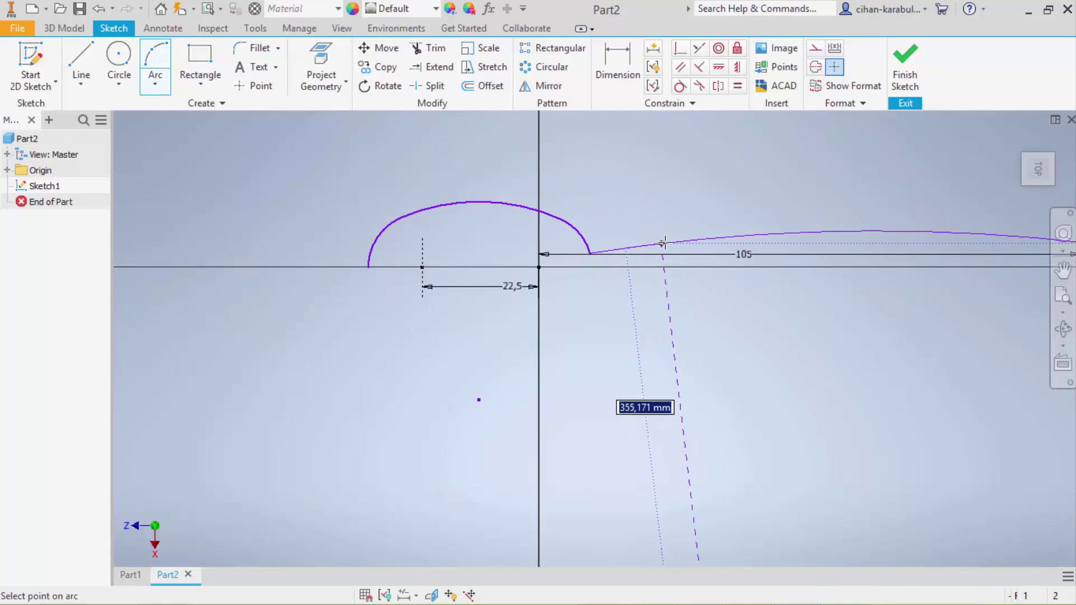
pyautogui.click(667, 240)
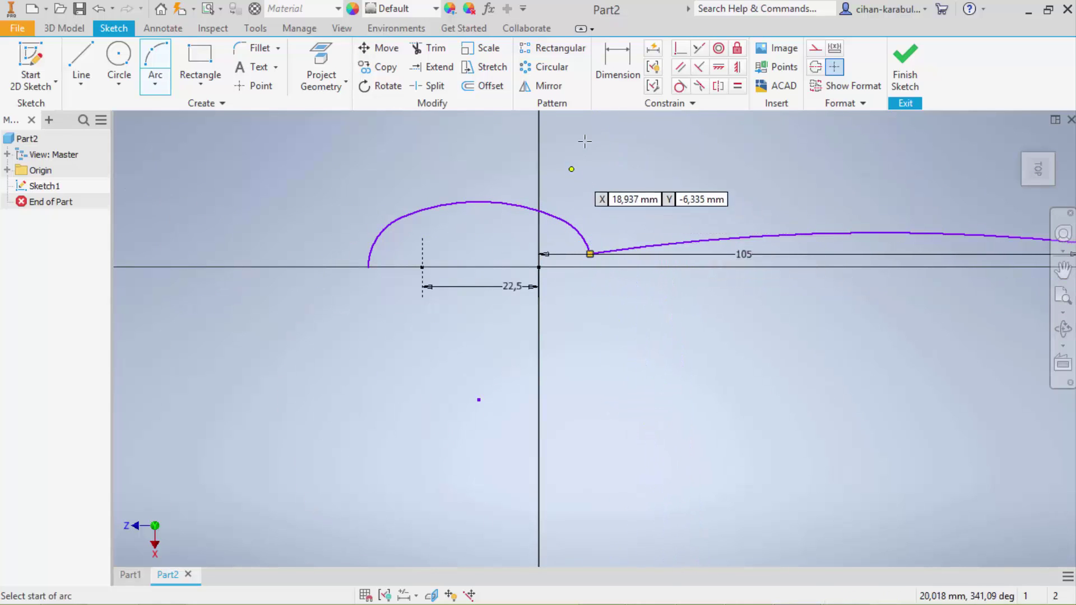
# Step: Dimension the bowl: left arc radius 10, height 40, right arc radius 16,5
pyautogui.click(597, 74)
pyautogui.click(340, 226)
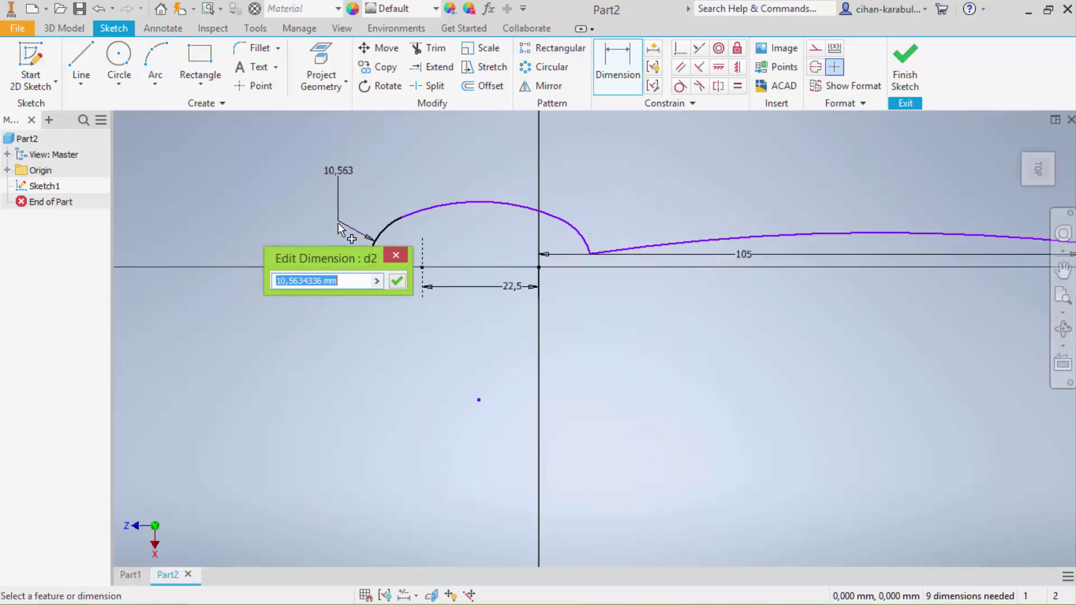
pyautogui.write('10')
pyautogui.press('Return')
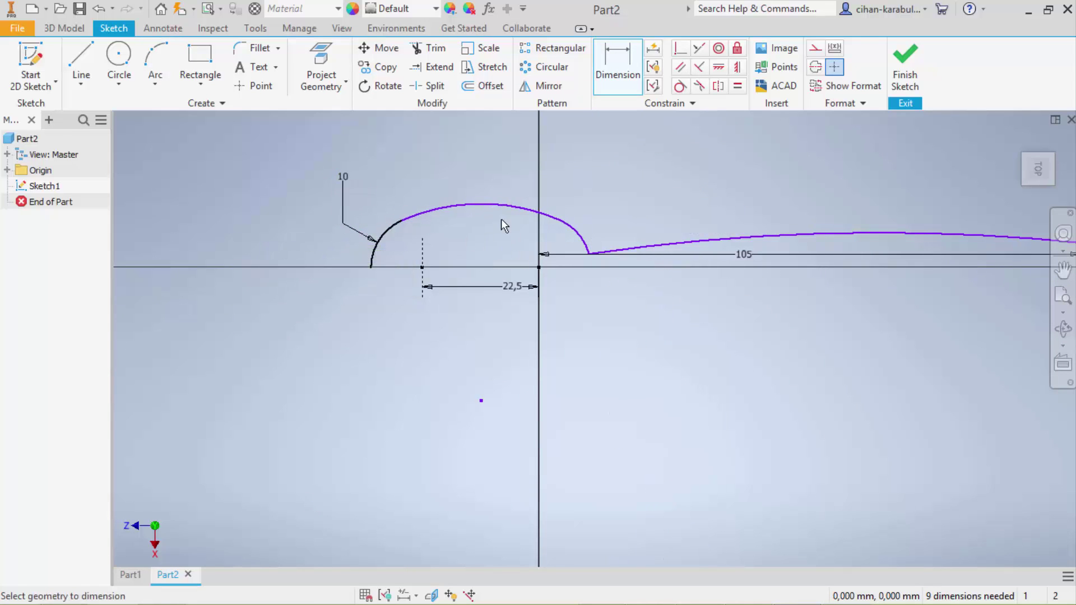
pyautogui.click(484, 178)
pyautogui.write('40')
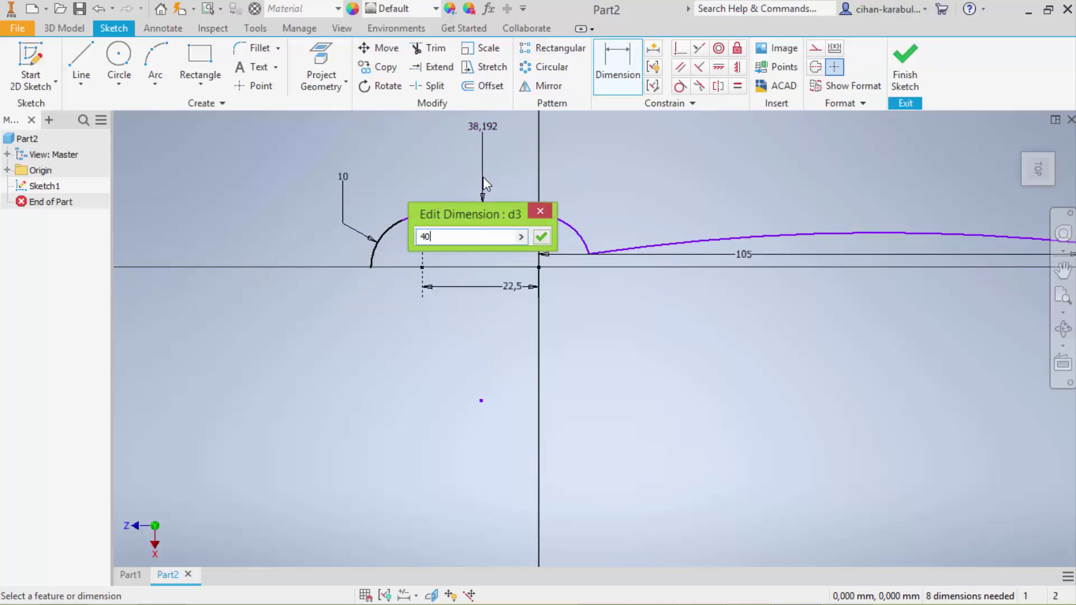
pyautogui.press('Return')
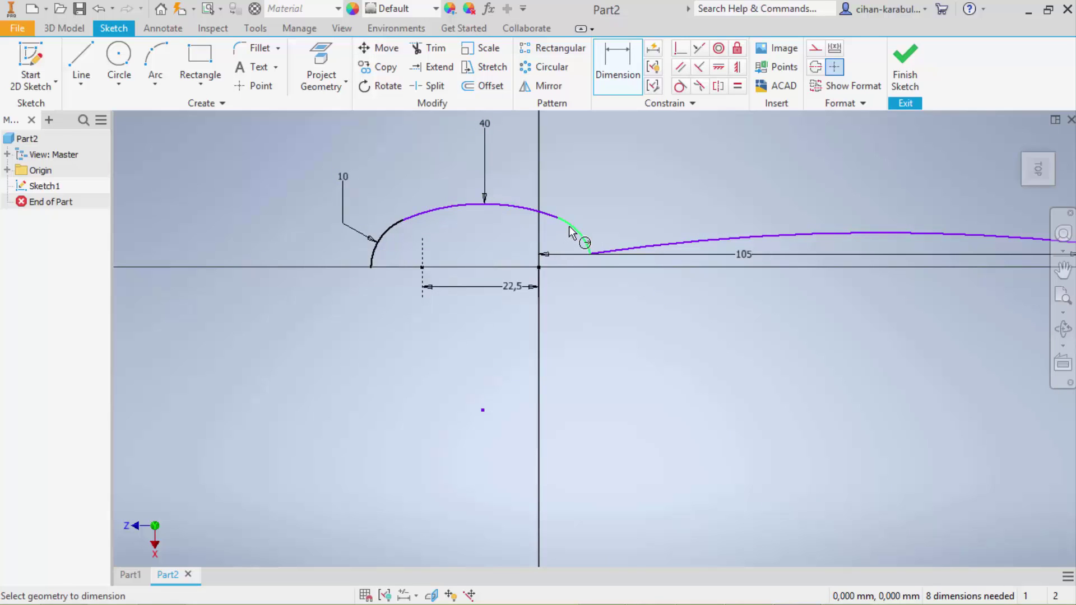
pyautogui.click(607, 208)
pyautogui.write('46,')
pyautogui.press('Return')
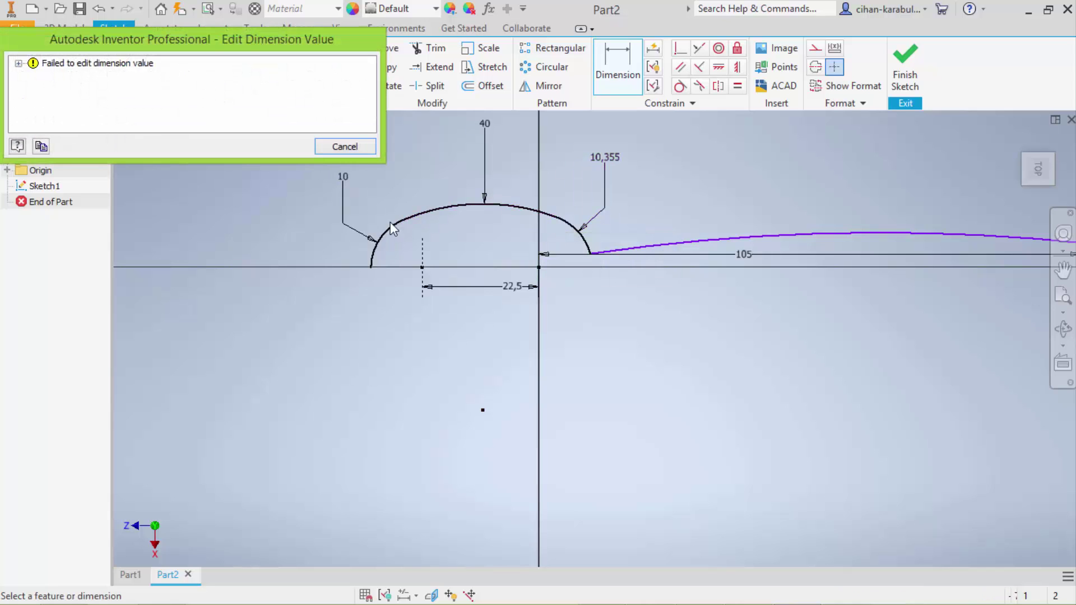
pyautogui.click(343, 147)
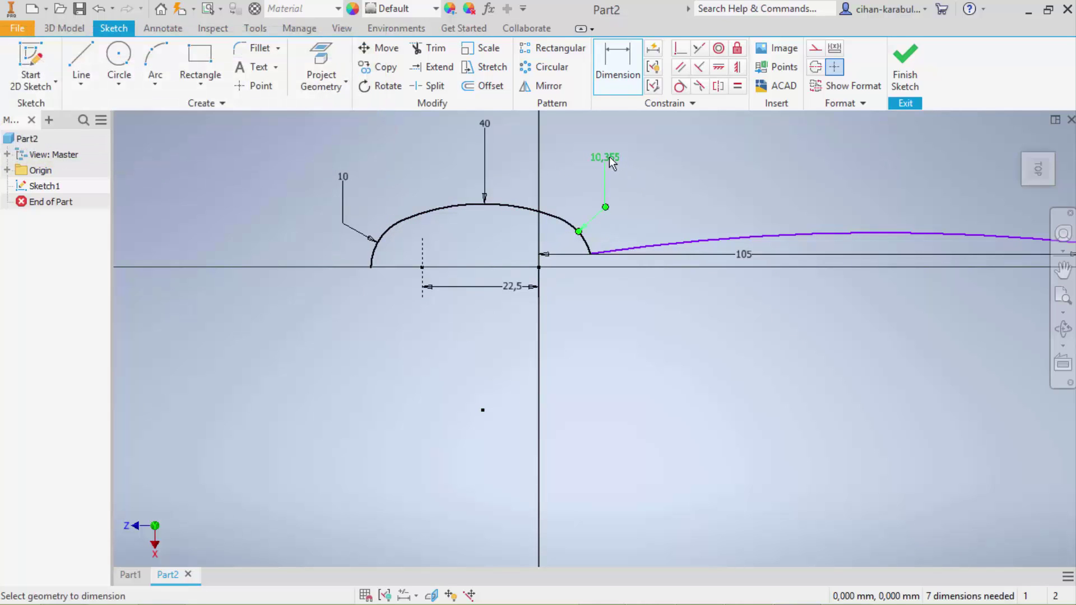
pyautogui.click(611, 162)
pyautogui.write('20')
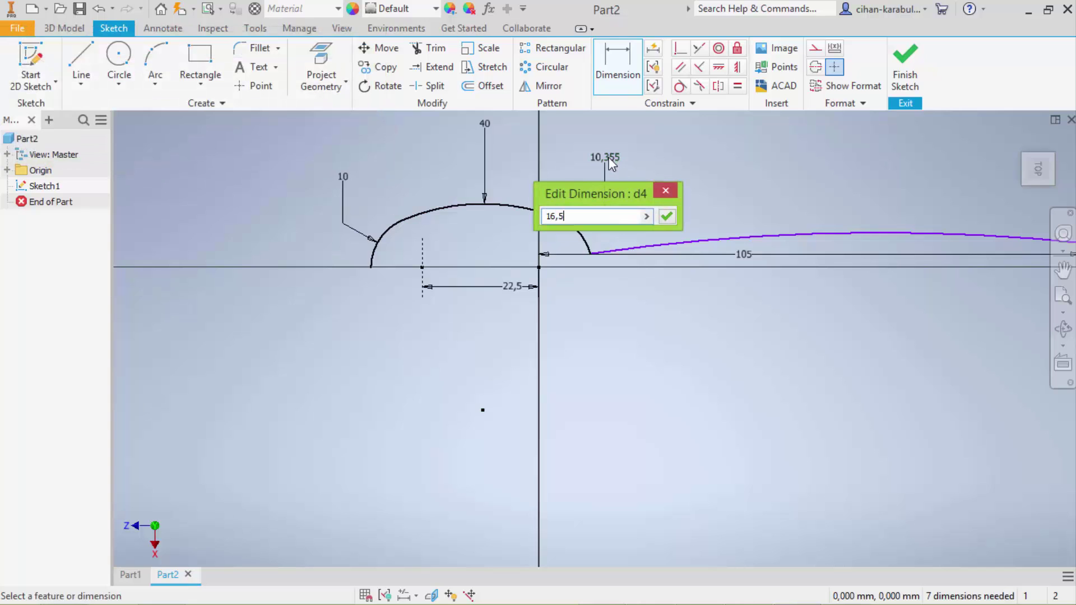
pyautogui.press('Return')
# Step: Give the tip arc radius 6 and the long handle arc radius 600
pyautogui.scroll(-2, 538, 291)
pyautogui.scroll(3, 956, 278)
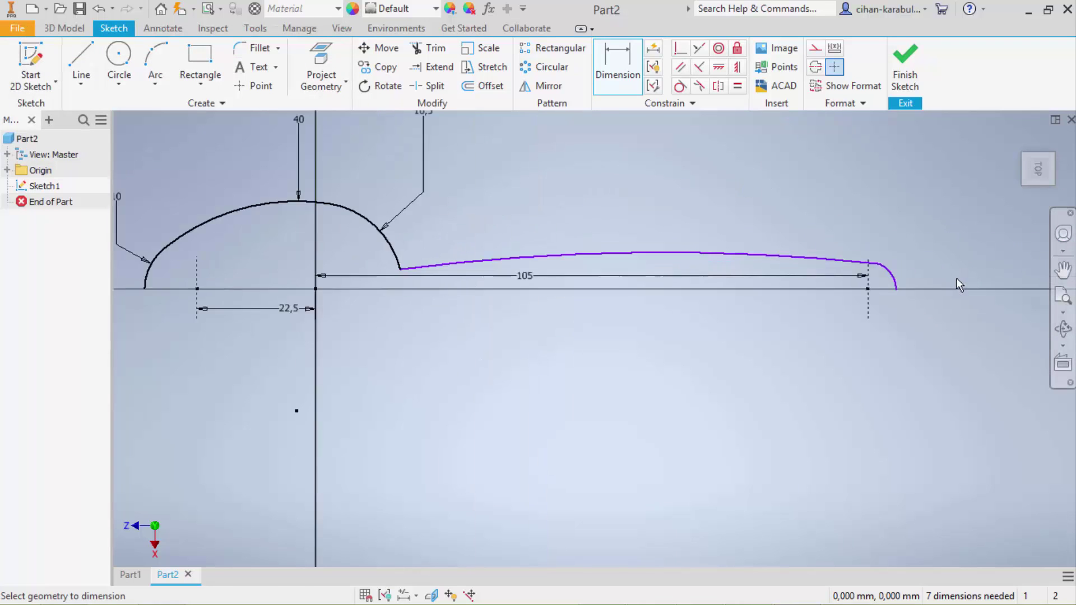
pyautogui.click(917, 261)
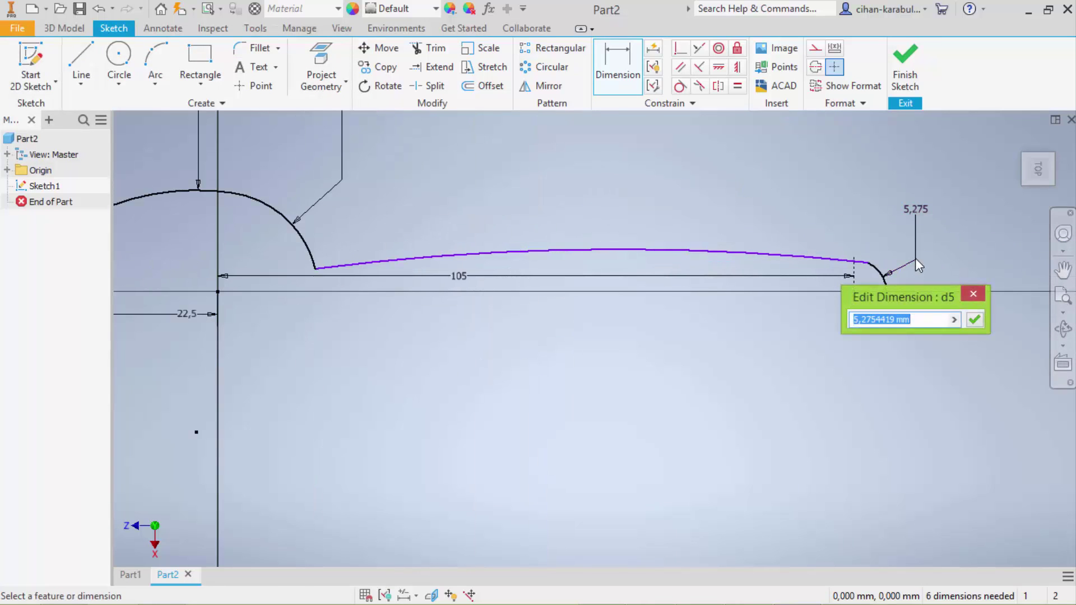
pyautogui.write('6')
pyautogui.press('Return')
pyautogui.click(776, 247)
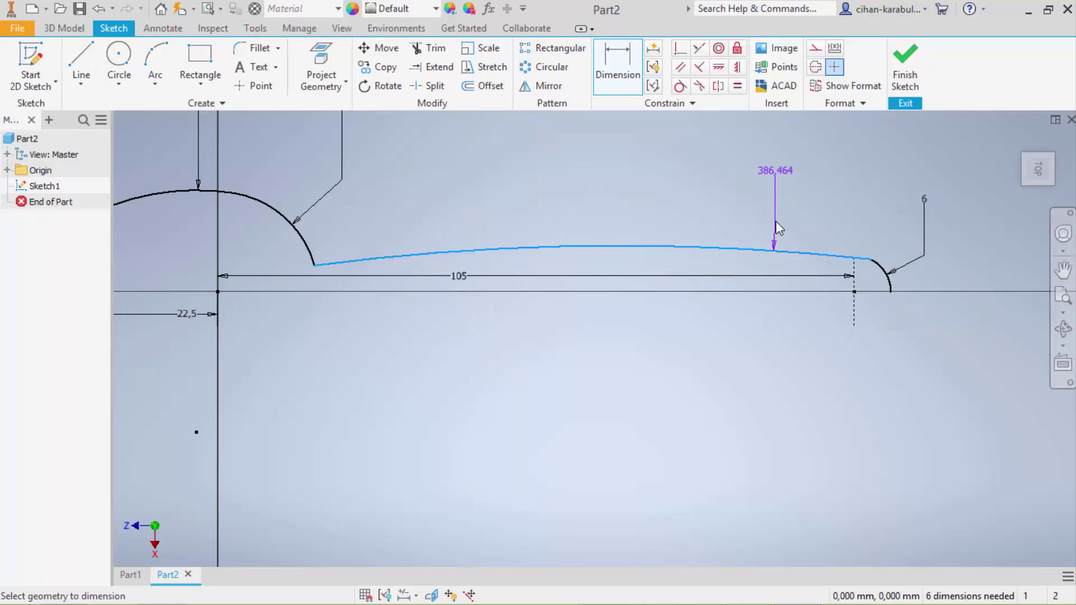
pyautogui.click(776, 221)
pyautogui.write('600')
pyautogui.press('Return')
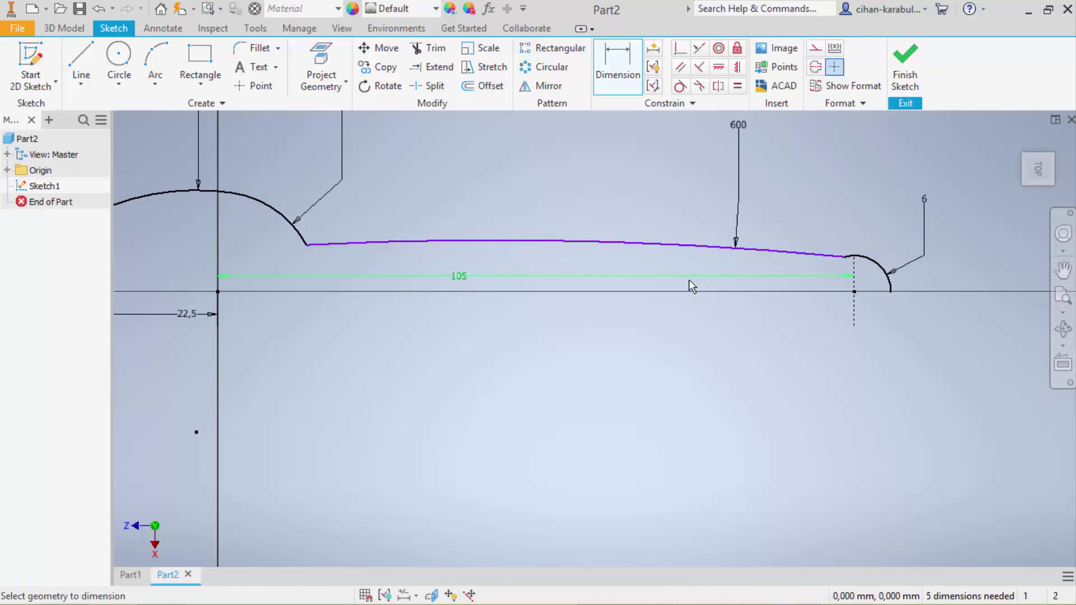
# Step: Make the handle tangent to the tip arc and fillet the bowl-to-handle corner at radius 5
pyautogui.click(847, 258)
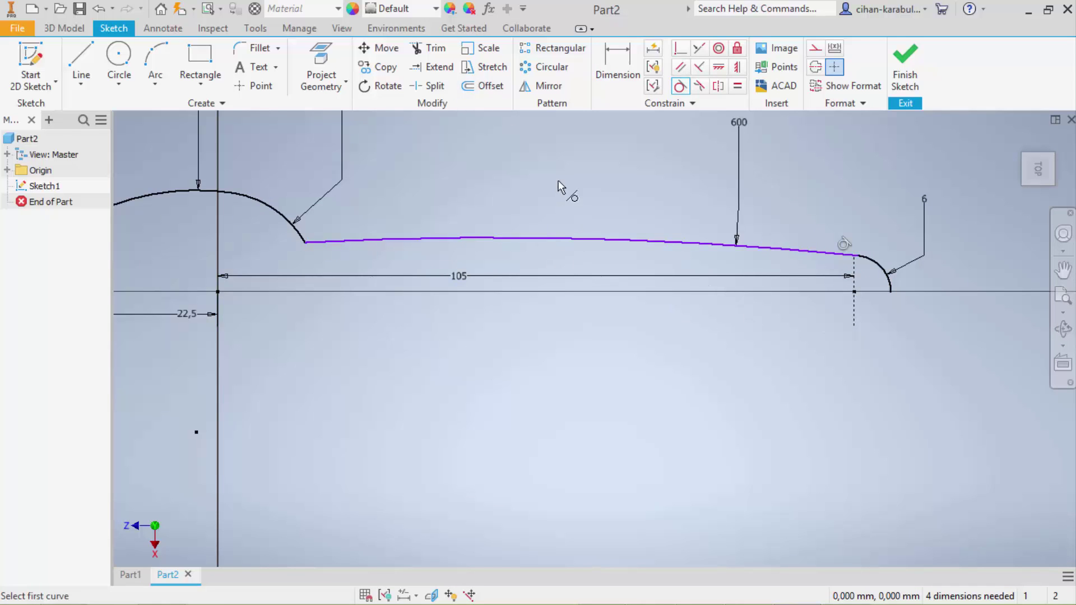
pyautogui.click(260, 48)
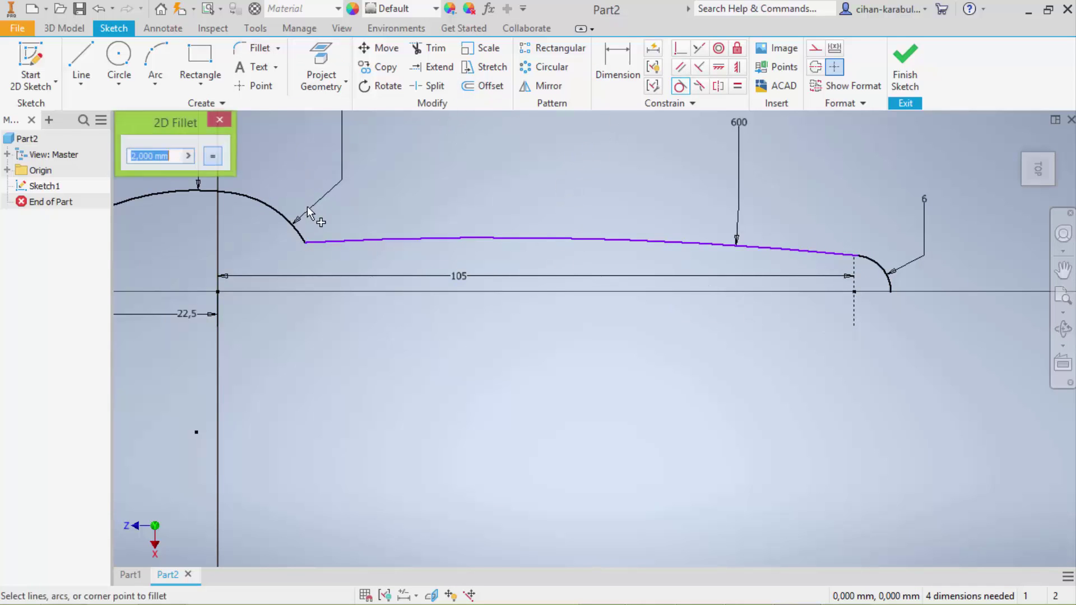
pyautogui.click(325, 243)
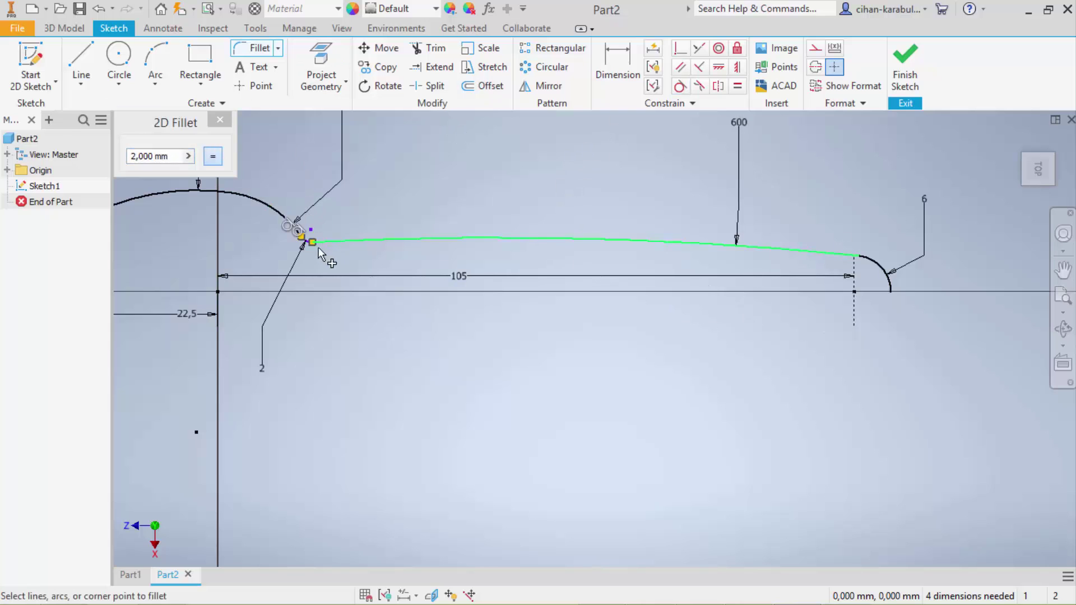
pyautogui.press('Escape')
pyautogui.doubleClick(261, 370)
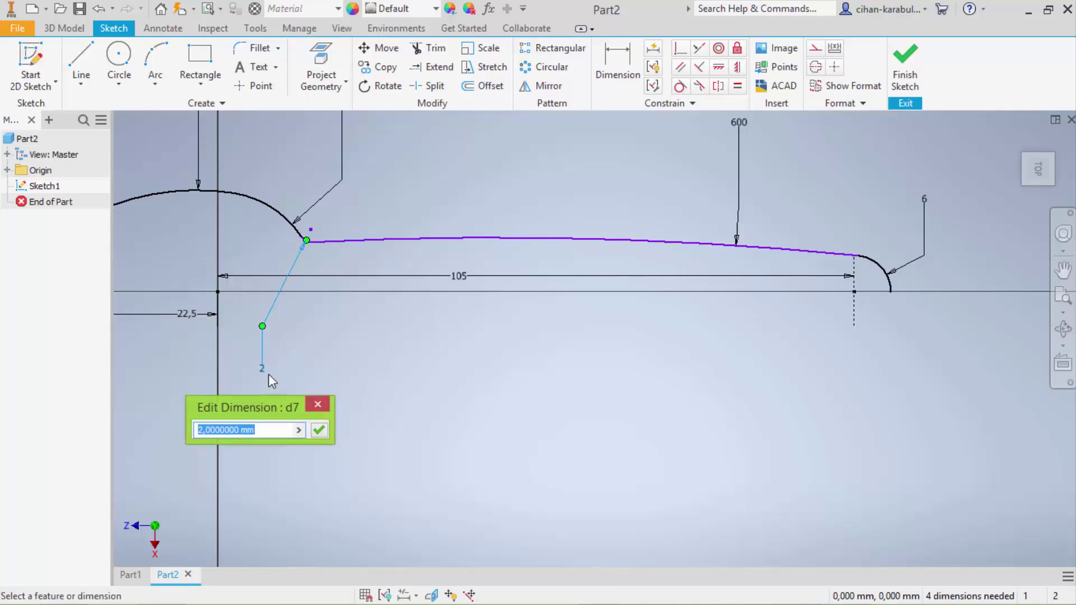
pyautogui.write('5')
pyautogui.press('Return')
# Step: Add a vertical neck height dimension of 9 and finish the sketch
pyautogui.click(612, 90)
pyautogui.click(218, 292)
pyautogui.click(186, 270)
pyautogui.write('9')
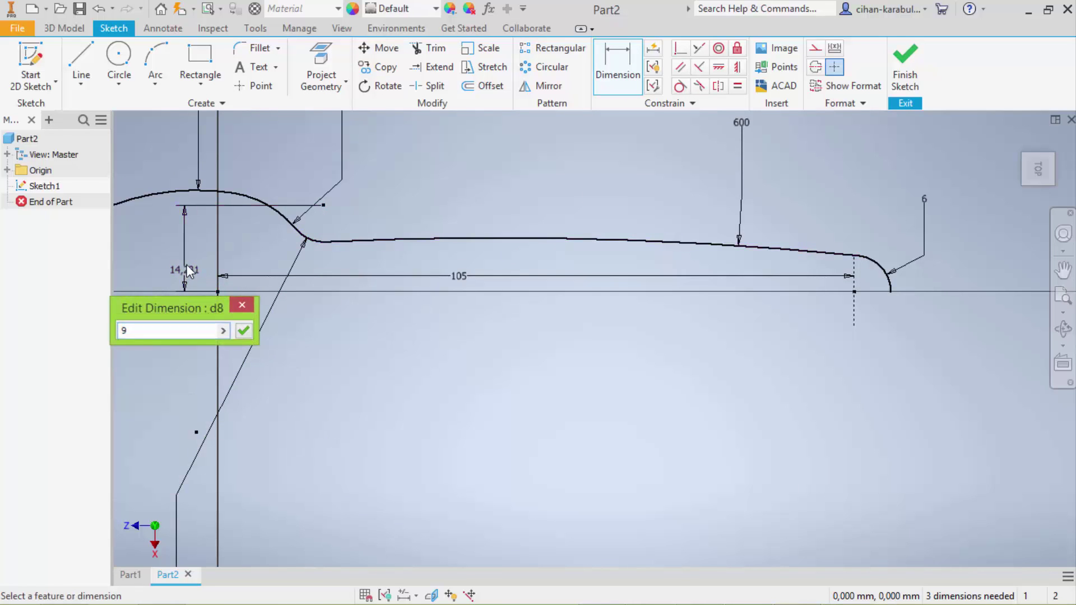
pyautogui.press('Return')
pyautogui.scroll(2, 532, 287)
pyautogui.scroll(-1, 382, 254)
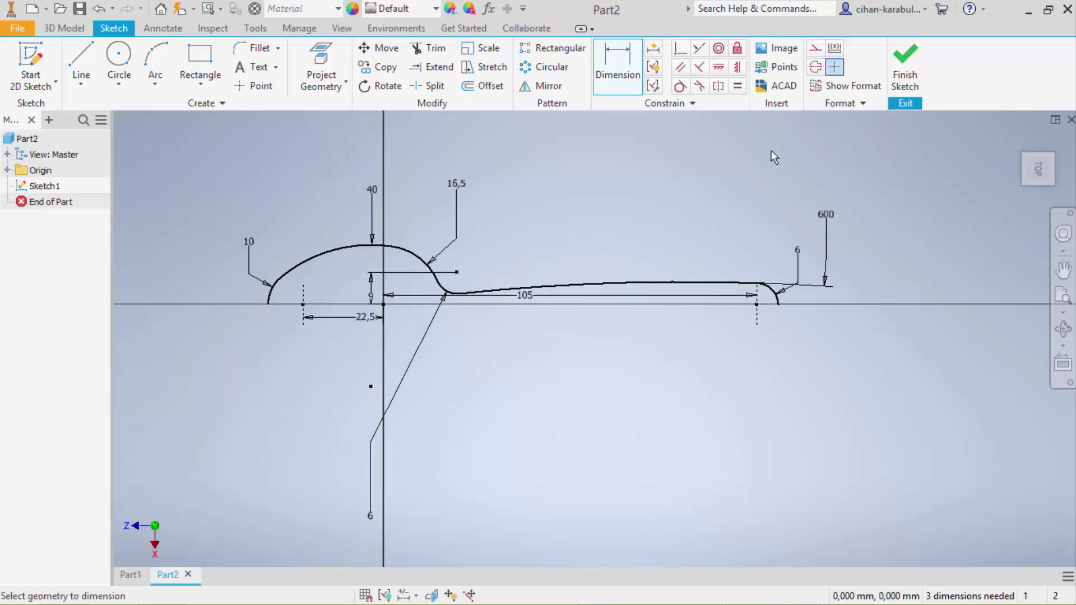
pyautogui.click(911, 84)
# Step: Hide Sketch1's dimensions and start Sketch2 on the perpendicular origin plane
pyautogui.click(44, 186)
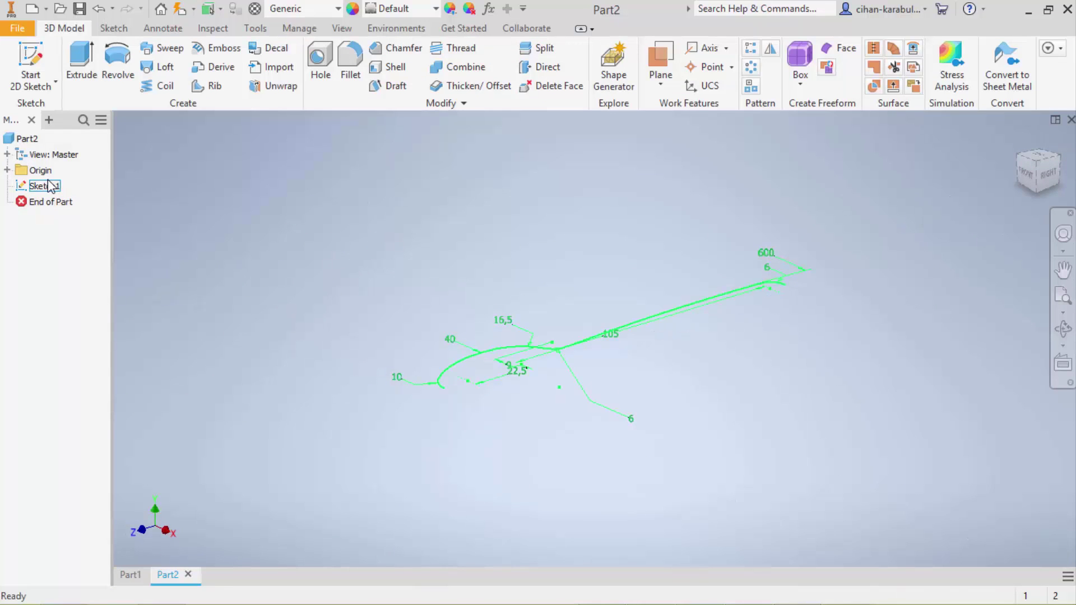
pyautogui.click(185, 207)
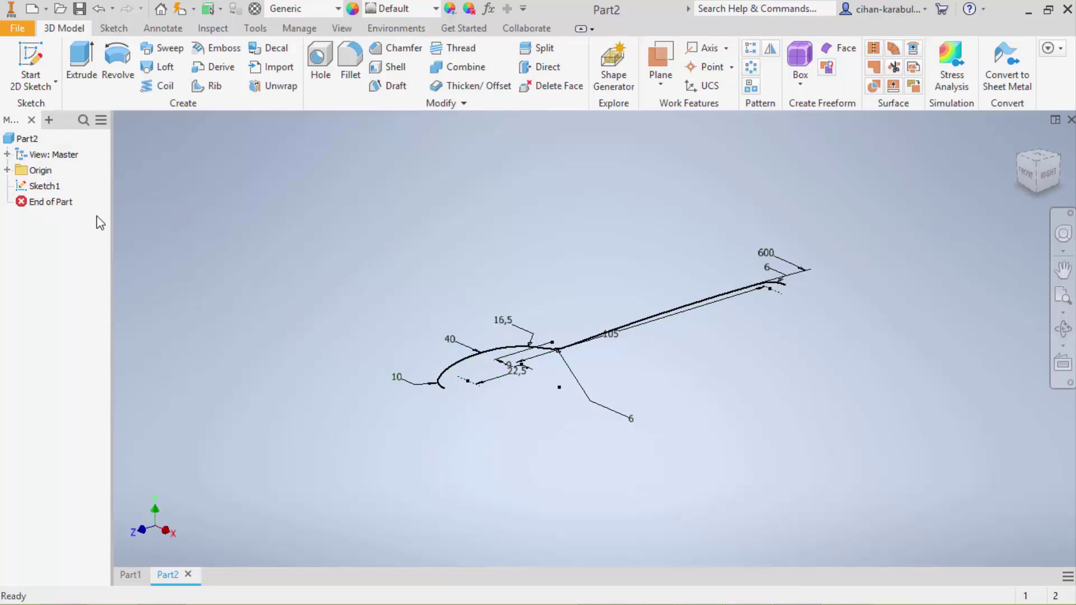
pyautogui.rightClick(38, 188)
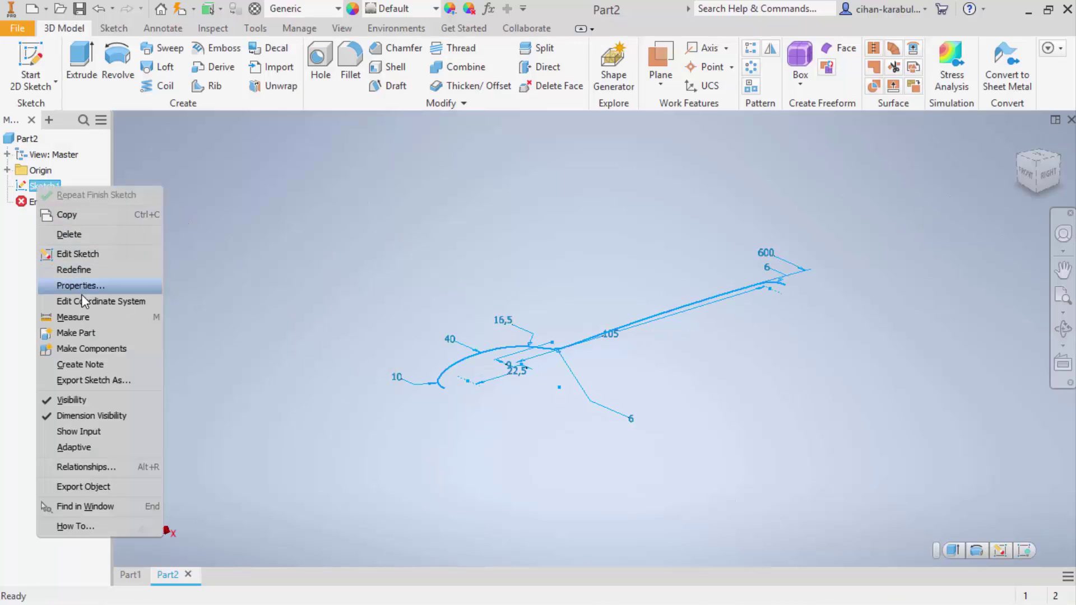
pyautogui.click(86, 416)
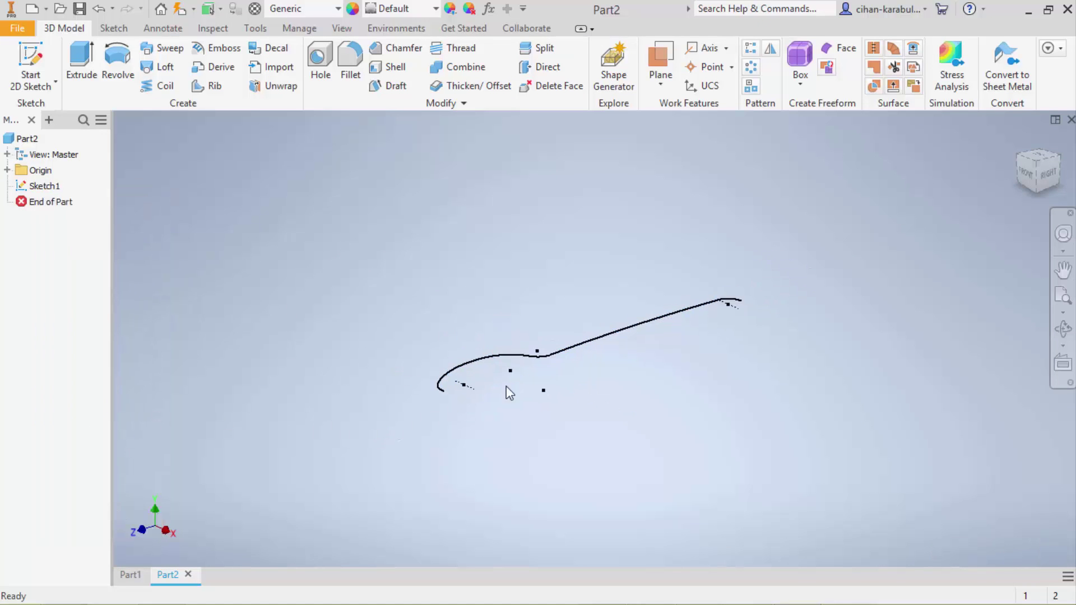
pyautogui.click(32, 71)
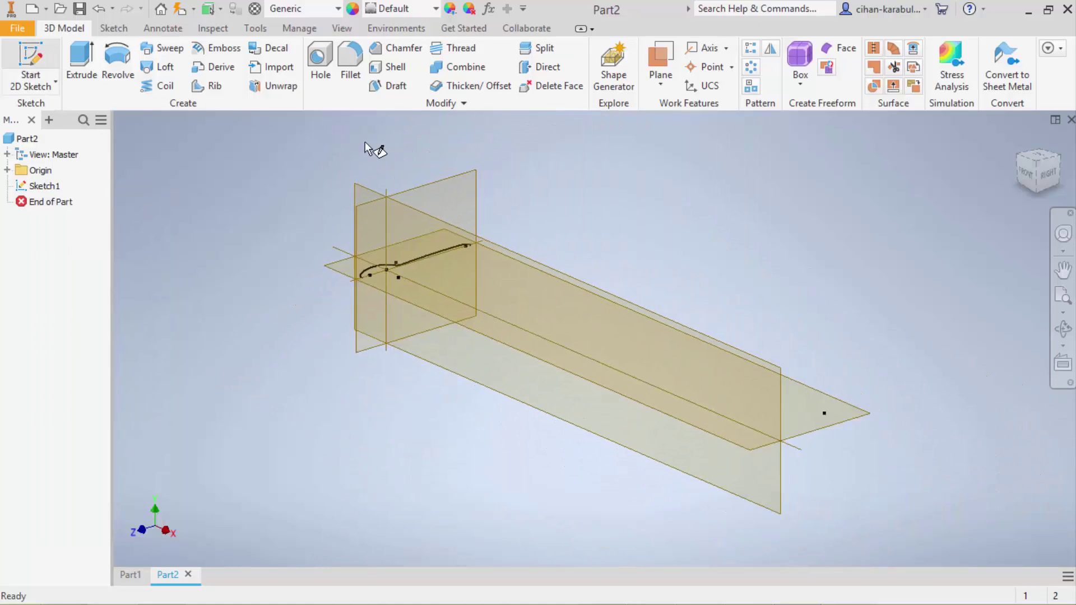
pyautogui.click(448, 192)
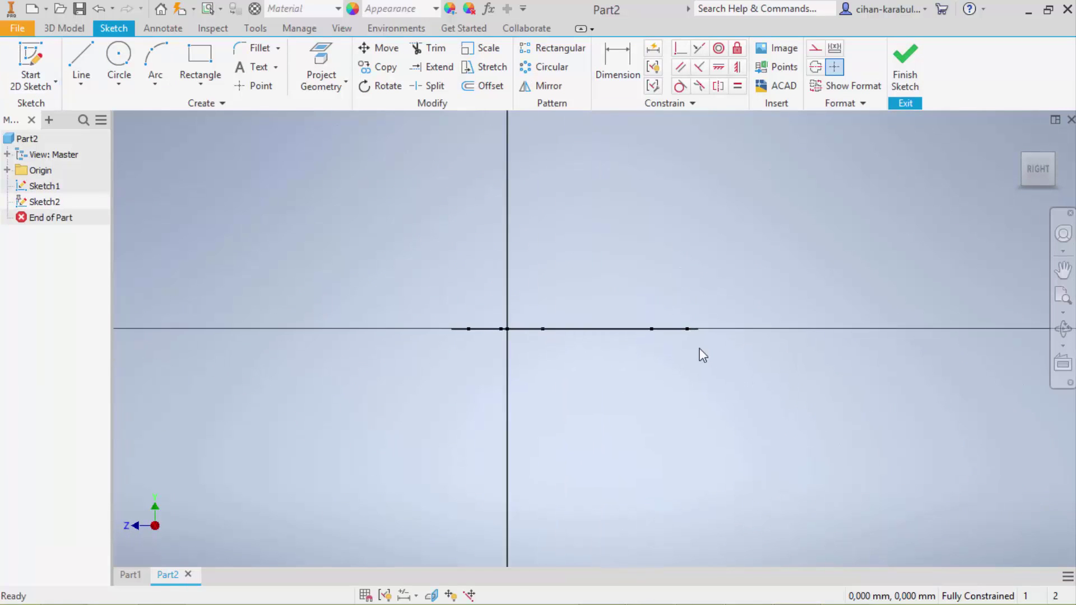
# Step: Project the profile's end point and draw a first arc curving down from it
pyautogui.click(297, 84)
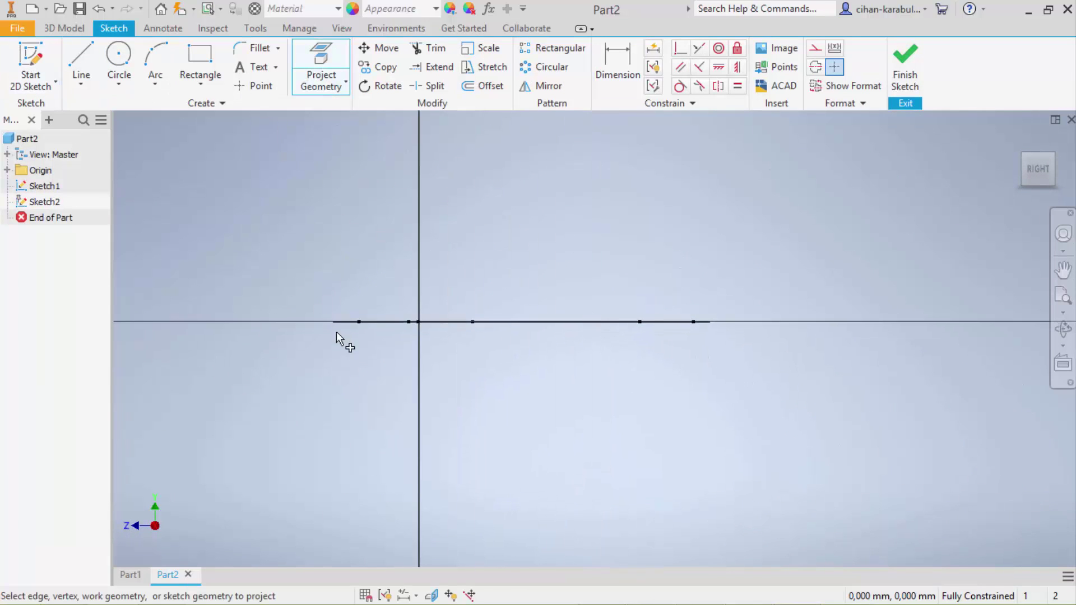
pyautogui.click(706, 323)
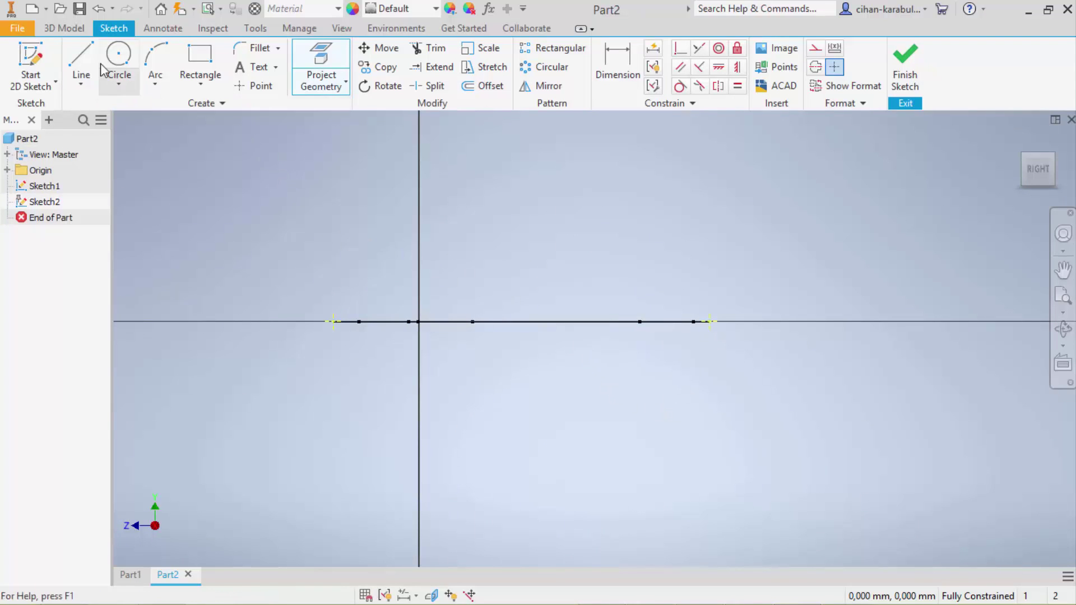
pyautogui.click(156, 62)
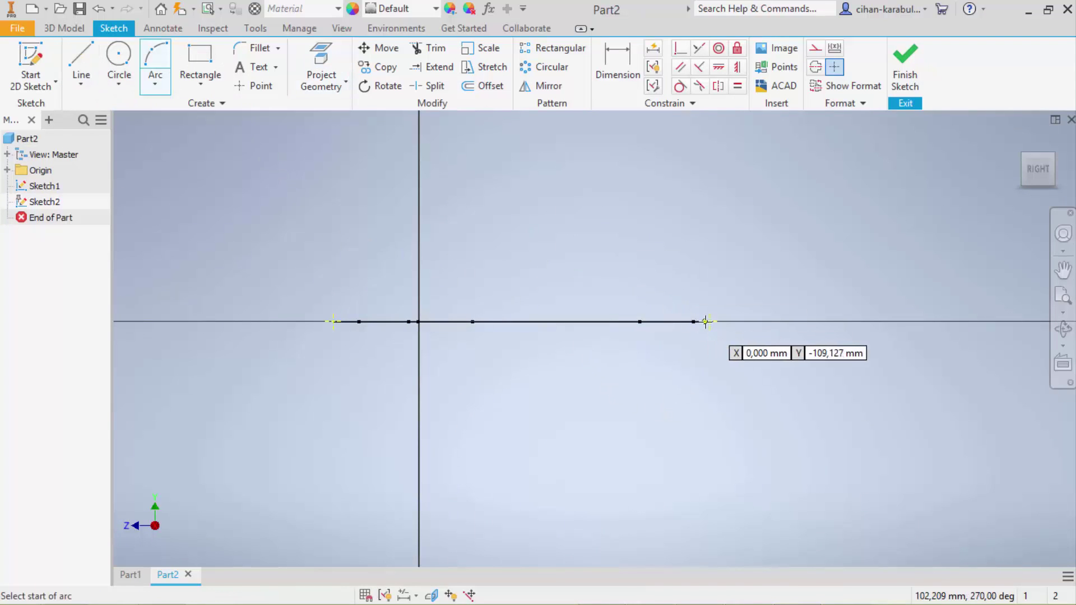
pyautogui.click(708, 321)
pyautogui.click(516, 383)
pyautogui.click(584, 373)
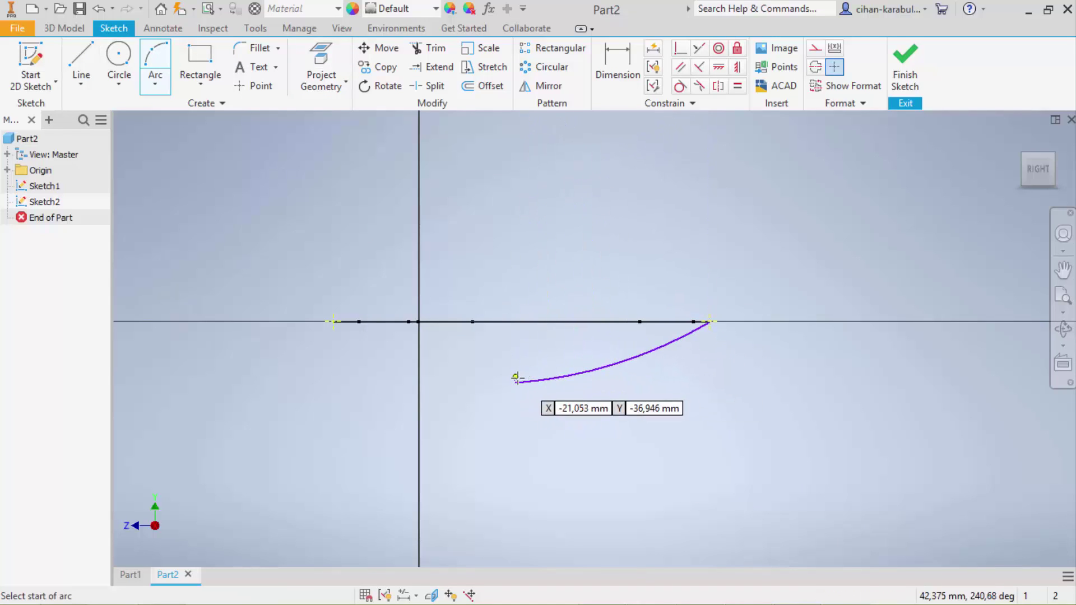
# Step: Chain tangent arcs down into the S-shaped lower bowl curve
pyautogui.click(515, 381)
pyautogui.click(459, 434)
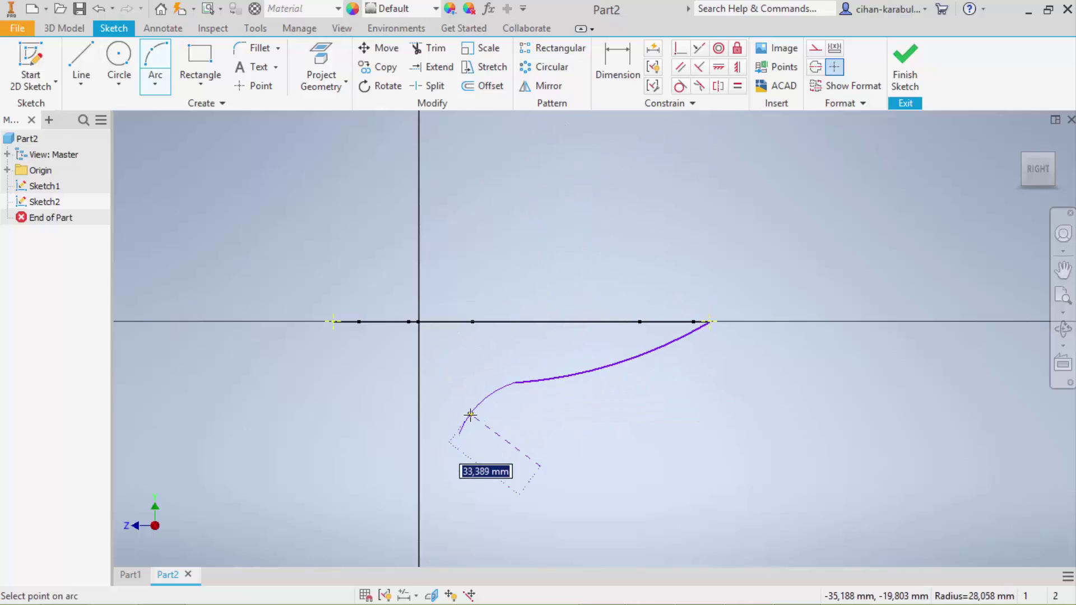
pyautogui.click(474, 406)
pyautogui.click(459, 434)
pyautogui.click(358, 481)
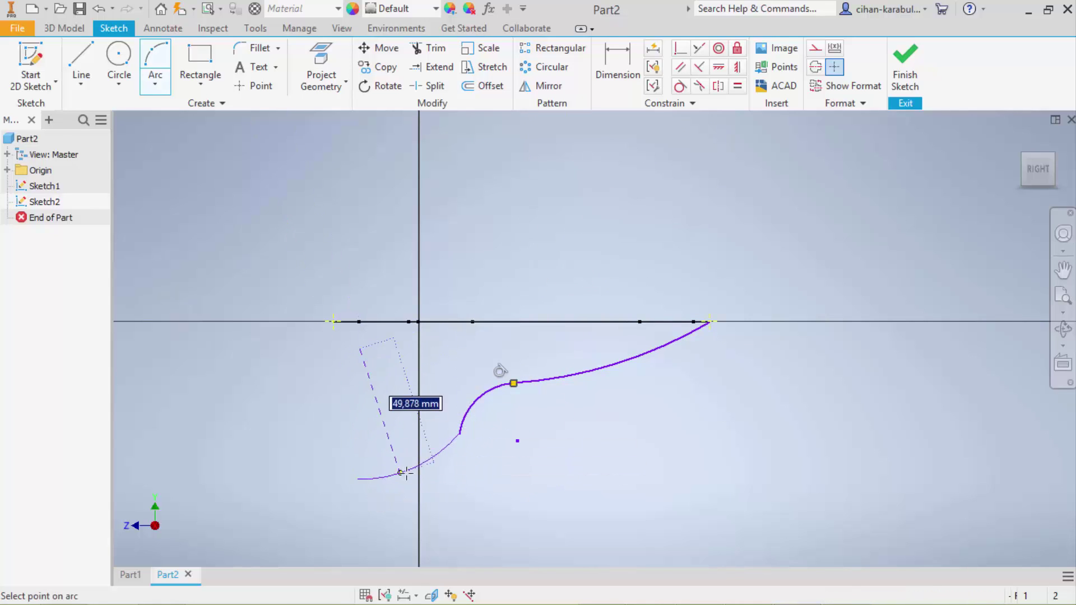
pyautogui.click(438, 475)
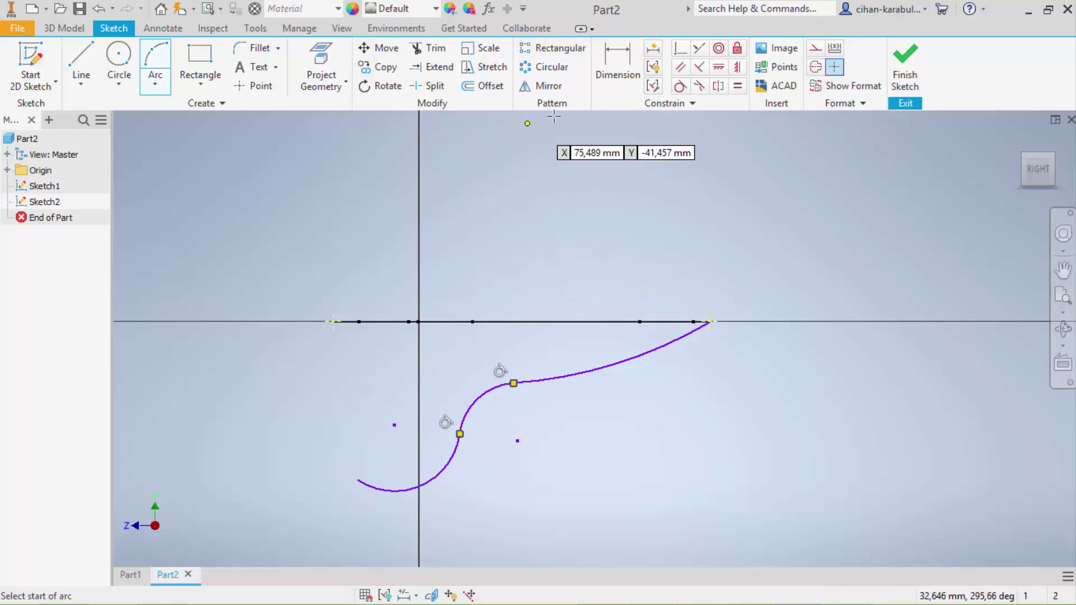
pyautogui.click(736, 72)
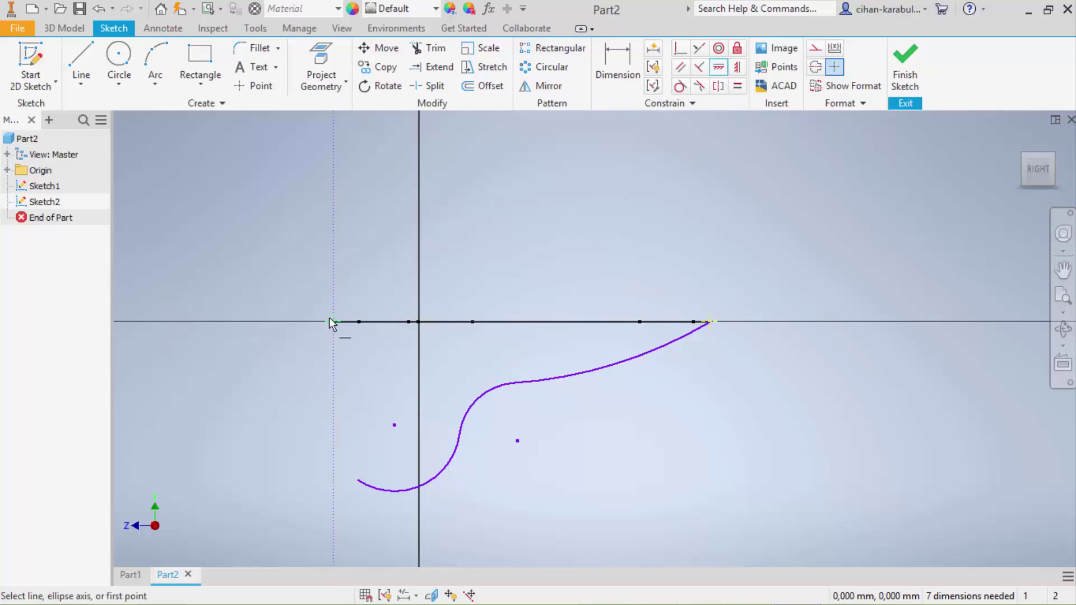
# Step: Dimension the three profile arcs with radii 40, 20 and 500
pyautogui.click(332, 321)
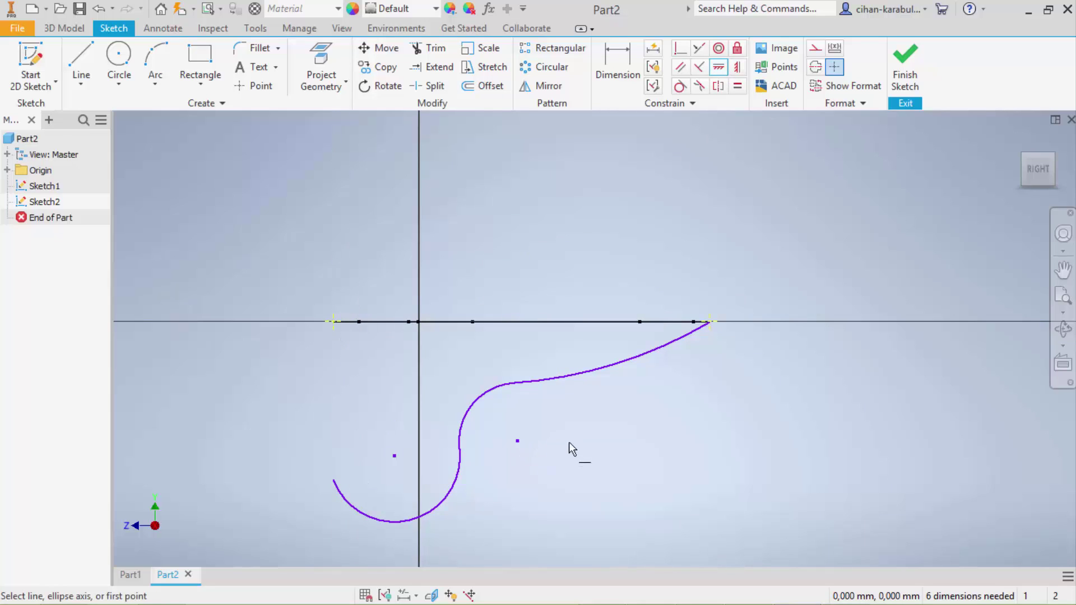
pyautogui.press('d')
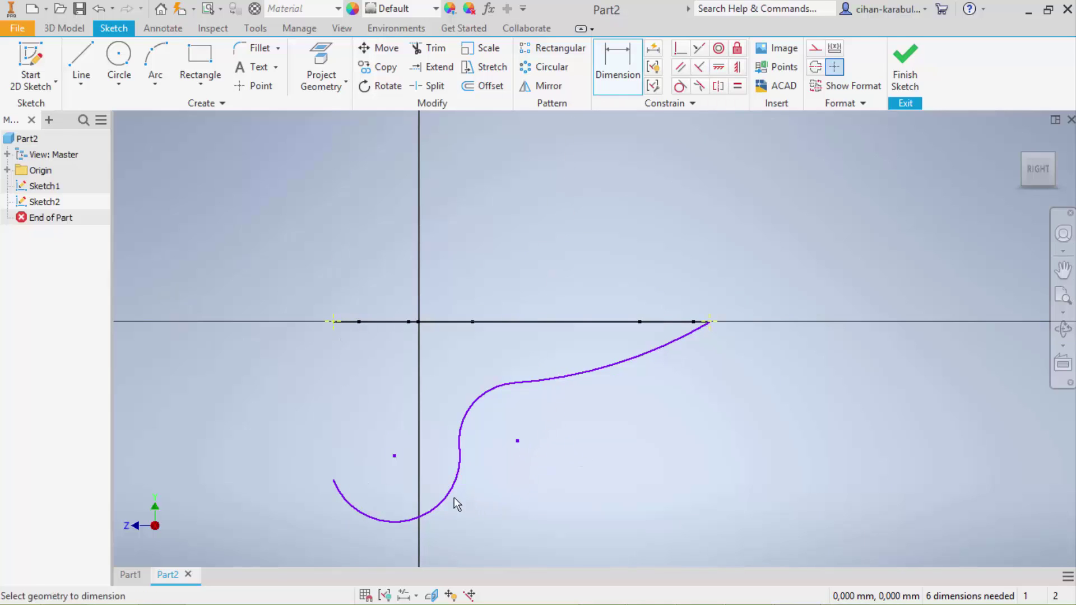
pyautogui.click(452, 493)
pyautogui.click(470, 507)
pyautogui.press('Return')
pyautogui.click(535, 408)
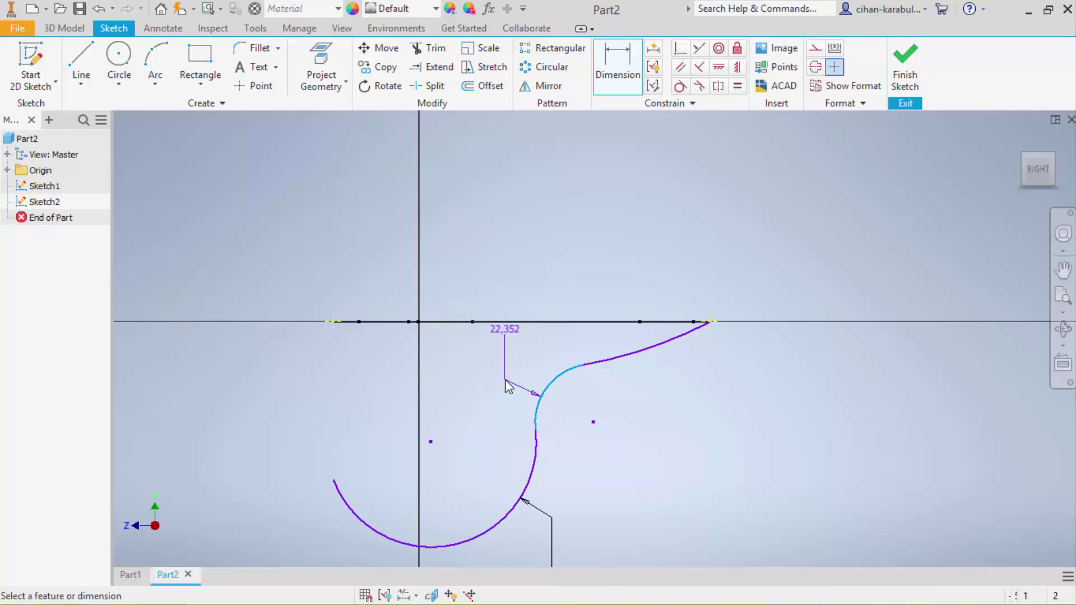
pyautogui.click(509, 370)
pyautogui.write('20')
pyautogui.press('Return')
pyautogui.click(620, 370)
pyautogui.click(634, 393)
pyautogui.write('500')
pyautogui.press('Return')
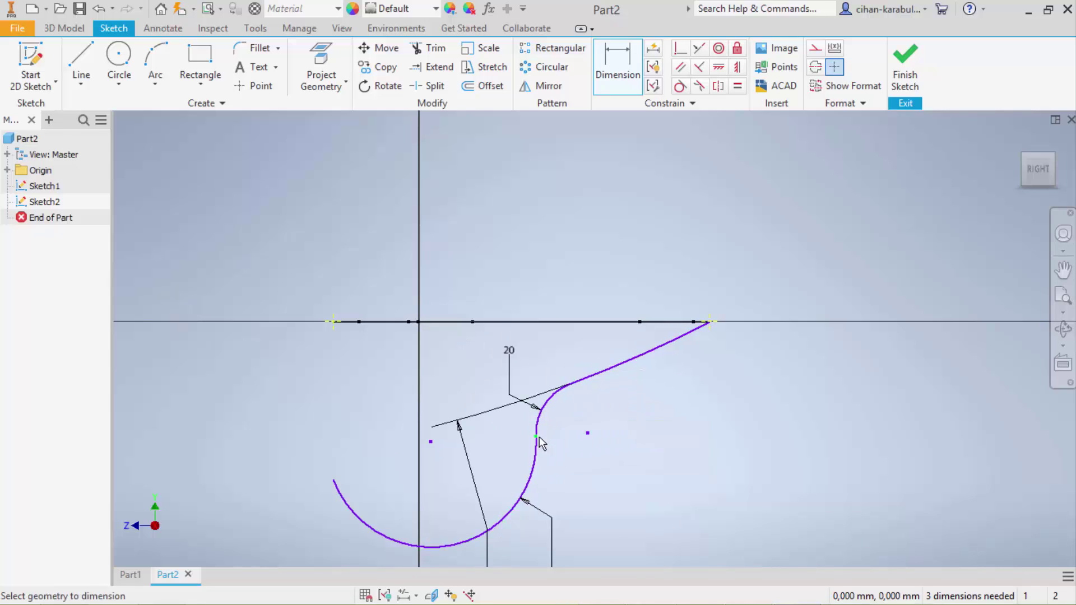
# Step: Add an aligned dimension of 54 across the bowl arc's endpoints
pyautogui.click(333, 482)
pyautogui.click(537, 435)
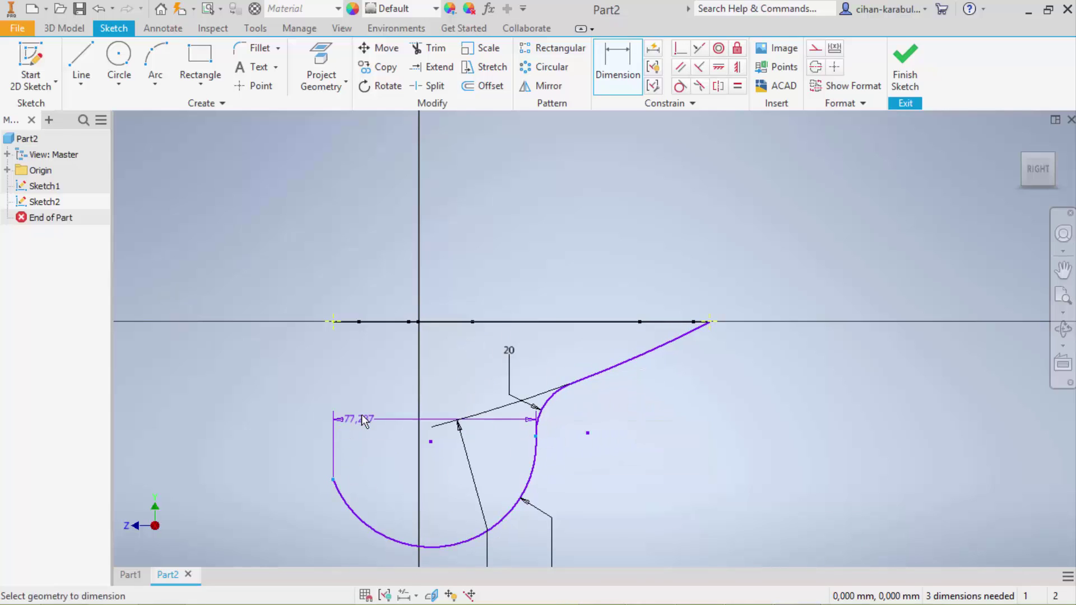
pyautogui.rightClick(363, 413)
pyautogui.click(337, 483)
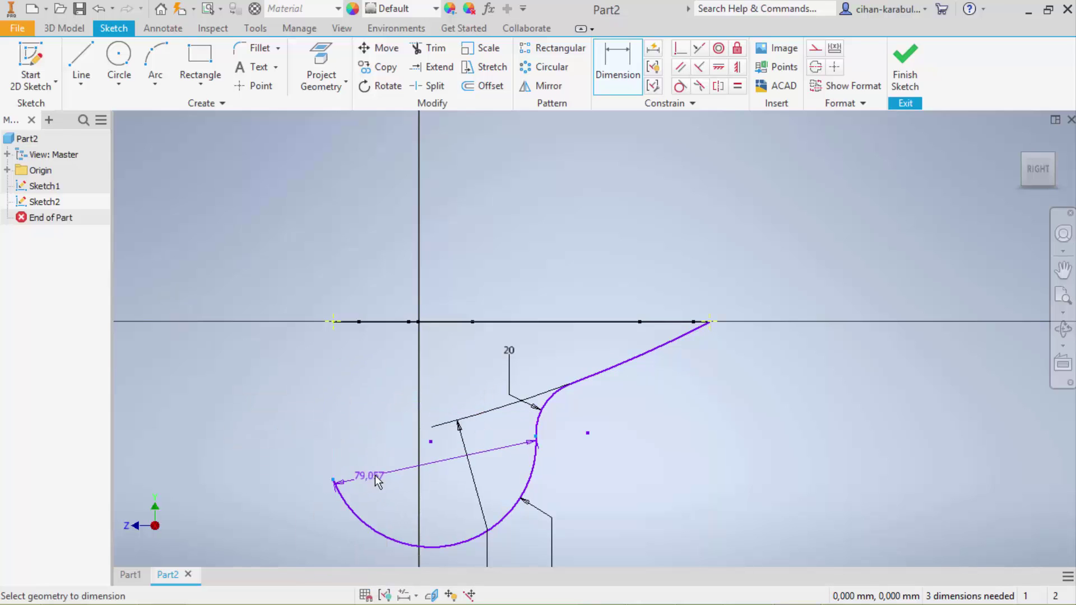
pyautogui.click(383, 474)
pyautogui.write('54')
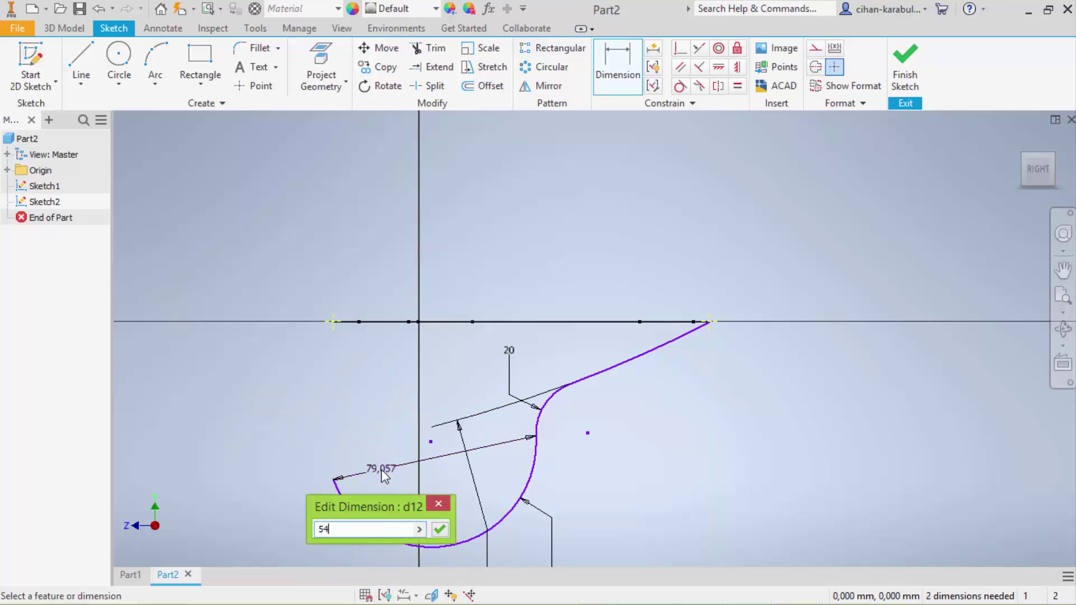
pyautogui.press('Return')
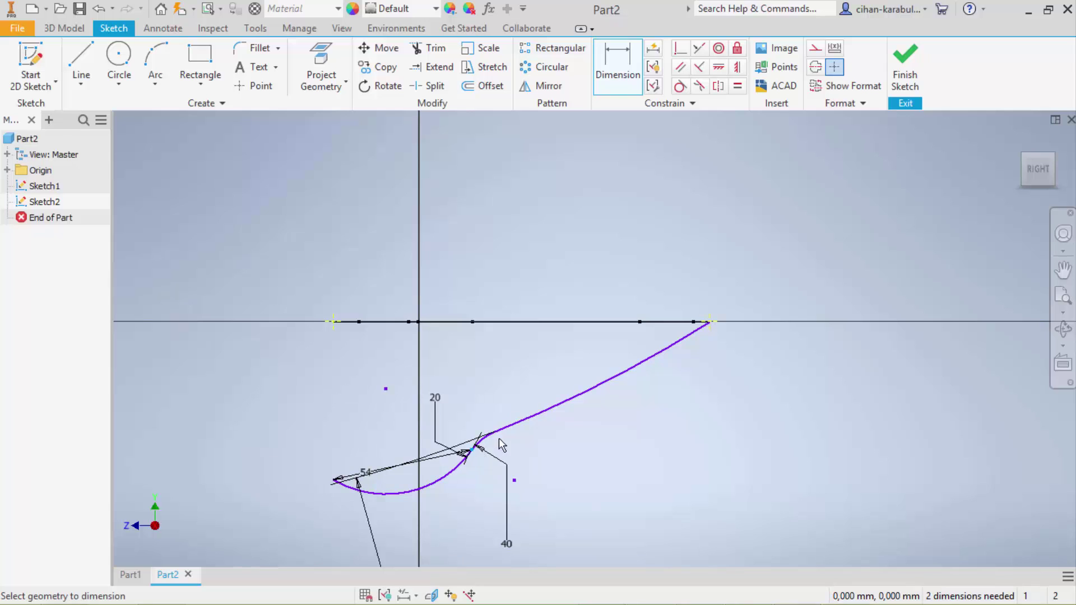
# Step: Add aligned dimensions of 12 on the neck segment and 84 on the handle curve
pyautogui.click(489, 427)
pyautogui.rightClick(475, 415)
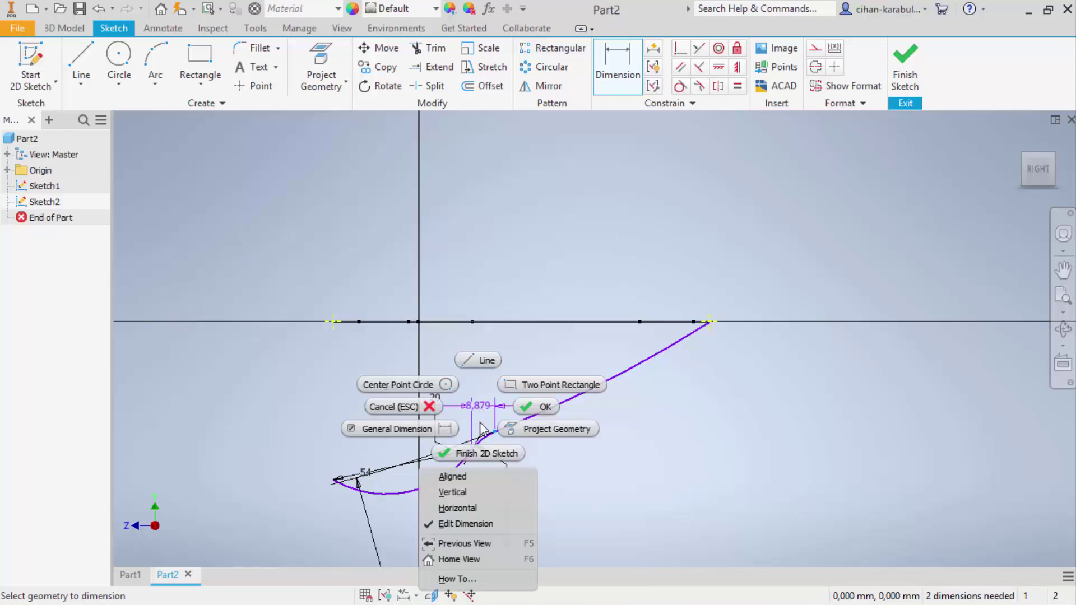
pyautogui.click(477, 478)
pyautogui.click(470, 418)
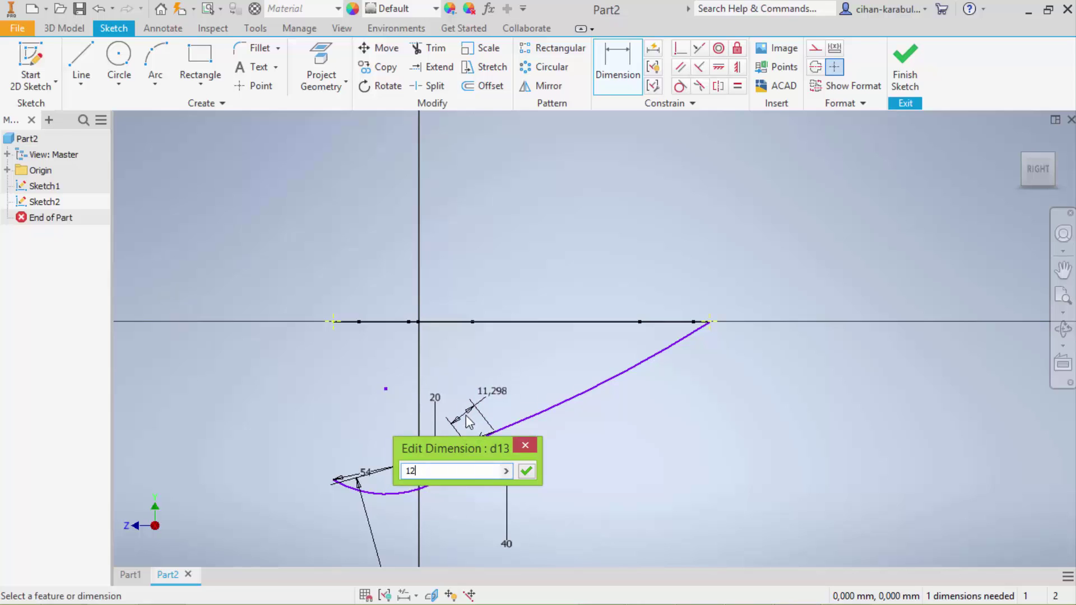
pyautogui.press('Return')
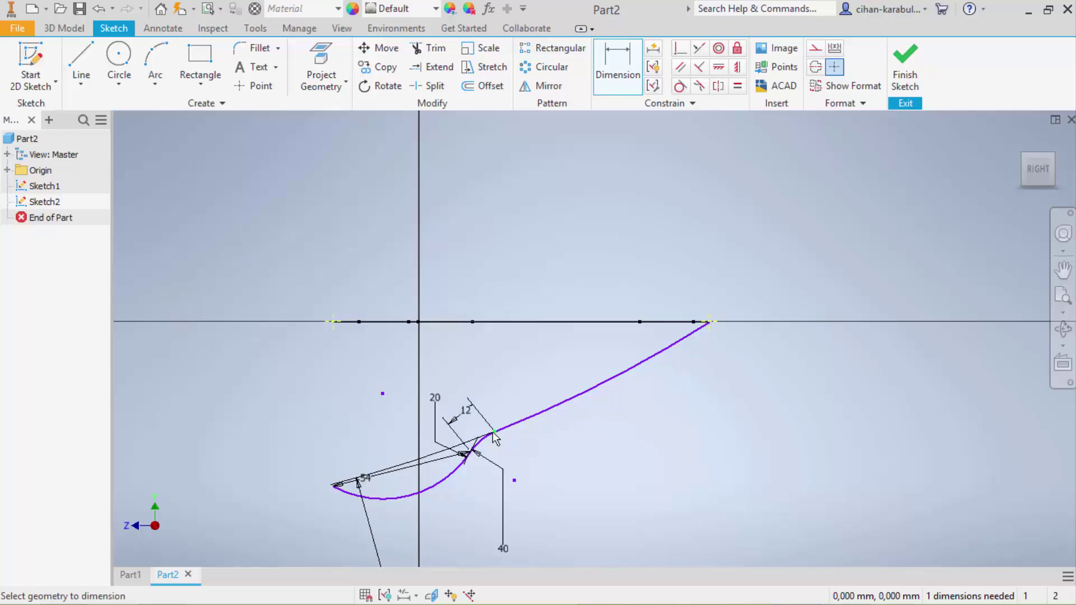
pyautogui.click(708, 323)
pyautogui.rightClick(614, 286)
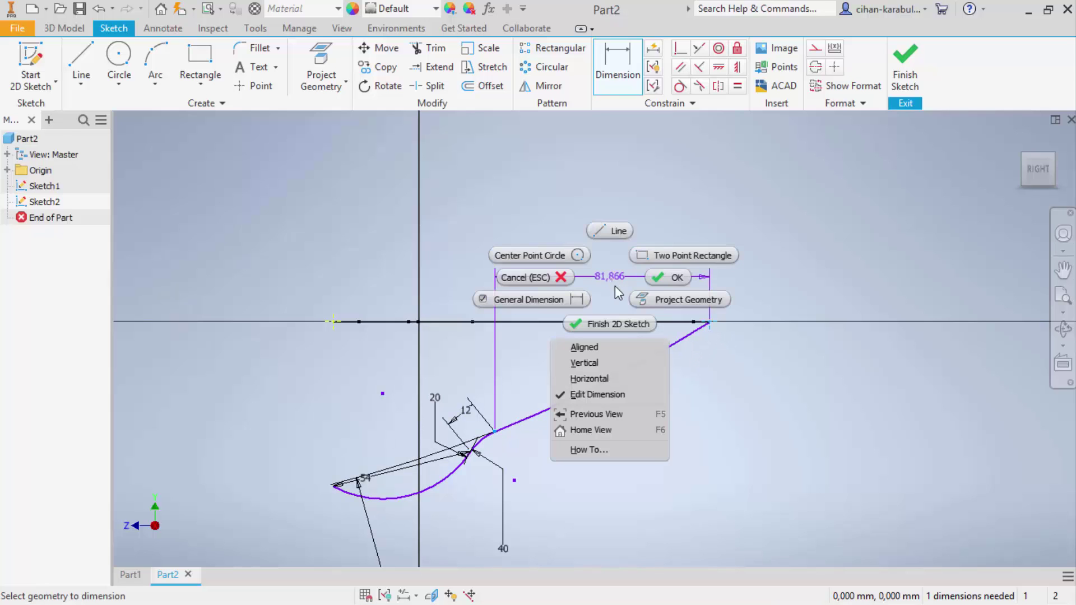
pyautogui.click(621, 348)
pyautogui.click(563, 287)
pyautogui.write('84')
pyautogui.press('Return')
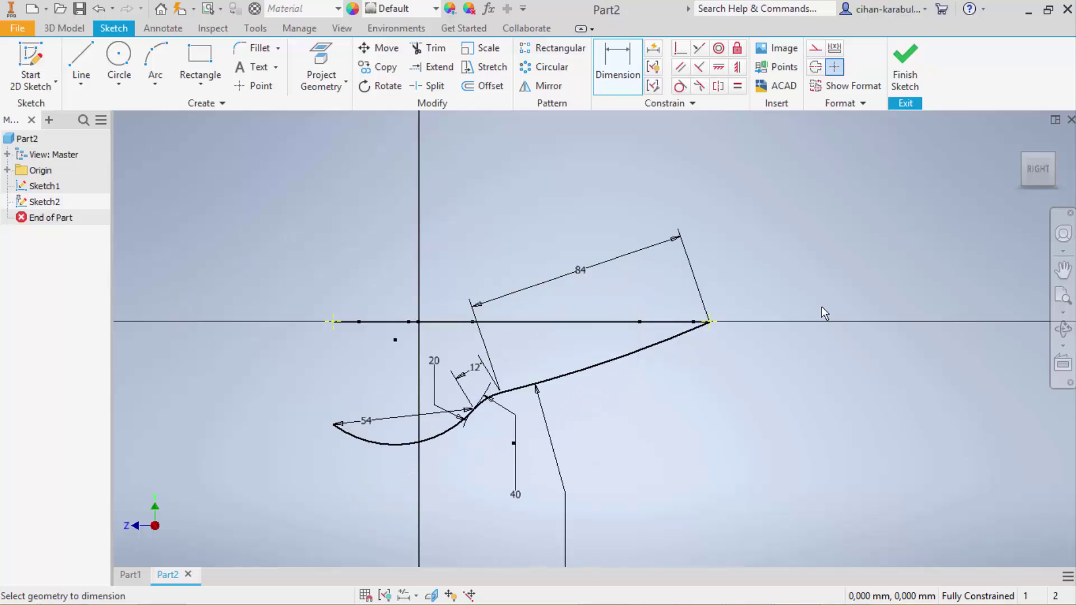
# Step: Place a point on the bowl curve and constrain it horizontally level with the origin
pyautogui.click(255, 85)
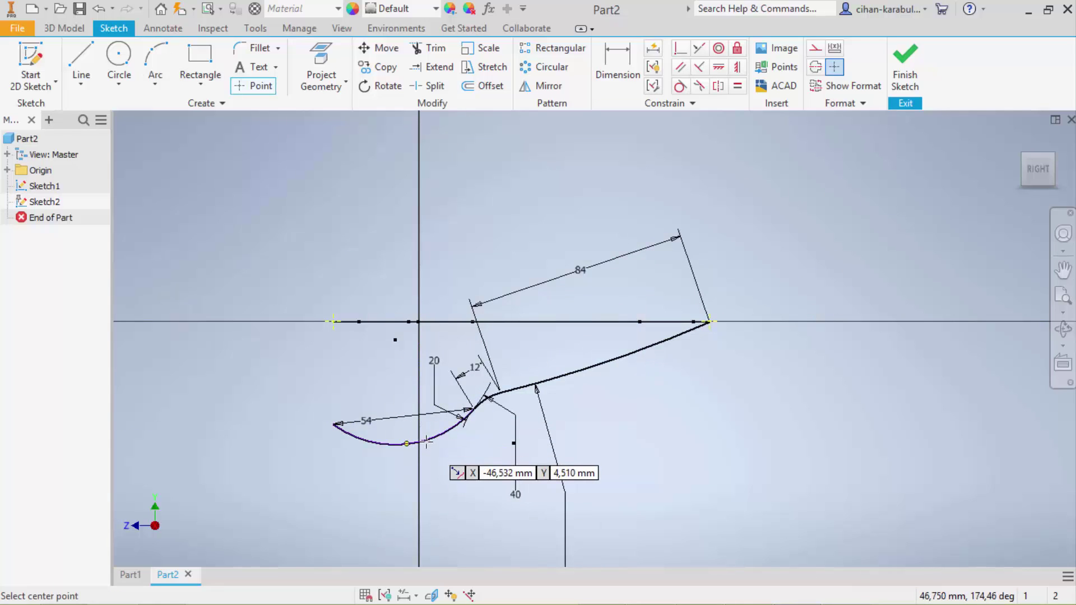
pyautogui.scroll(-1, 412, 440)
pyautogui.scroll(-3, 406, 451)
pyautogui.scroll(-3, 405, 454)
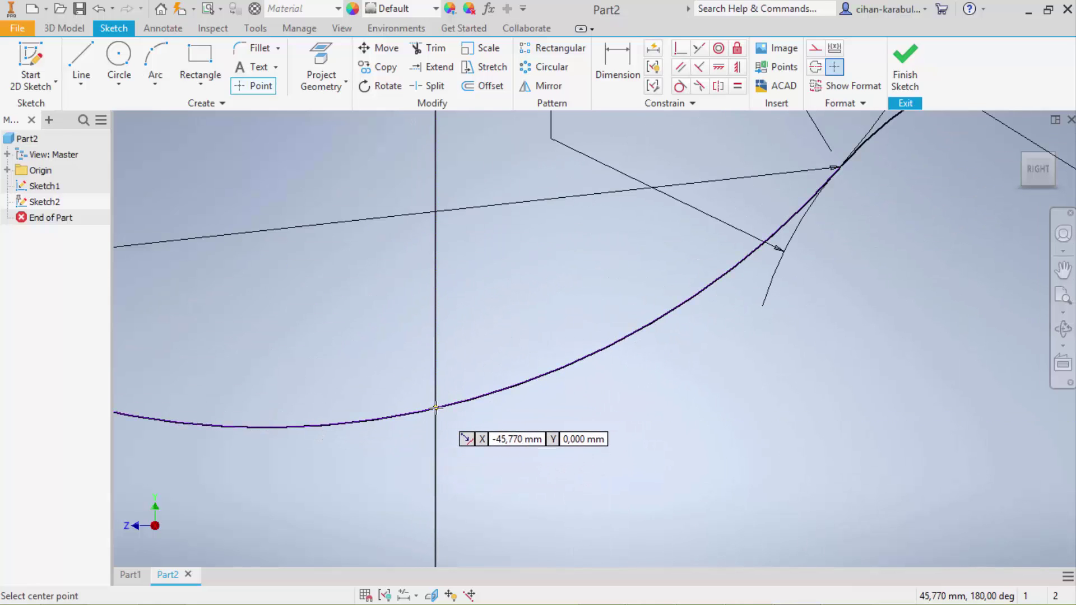
pyautogui.click(460, 402)
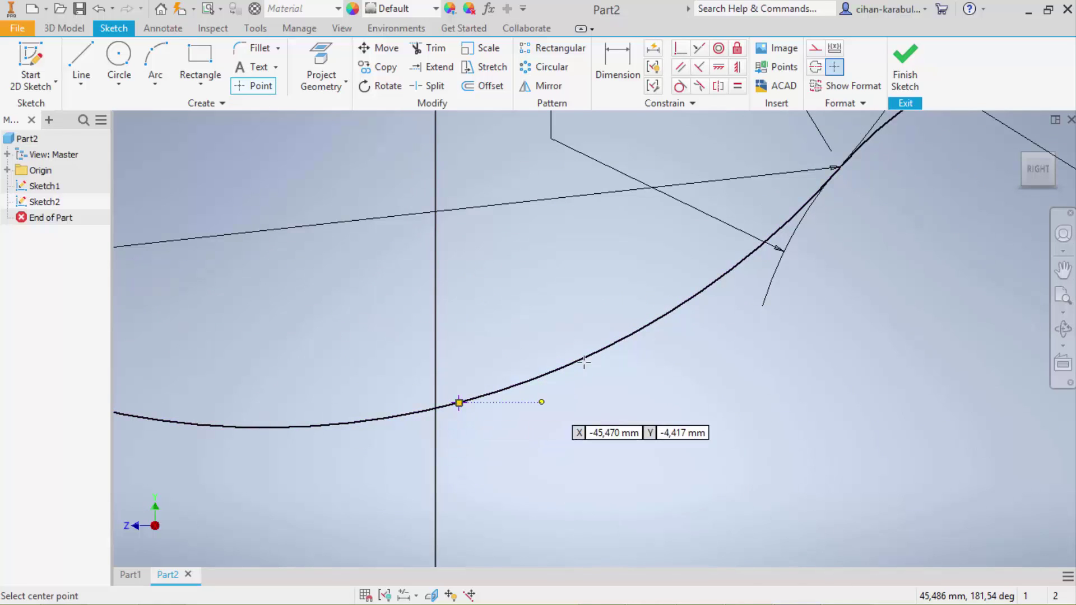
pyautogui.click(680, 48)
pyautogui.click(717, 63)
pyautogui.click(459, 403)
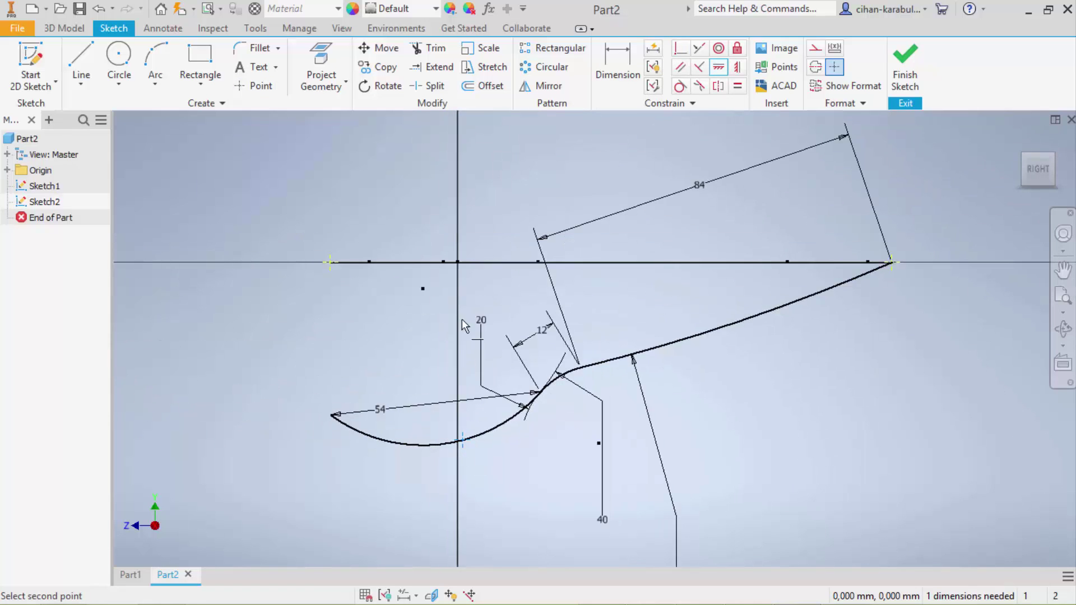
pyautogui.click(458, 262)
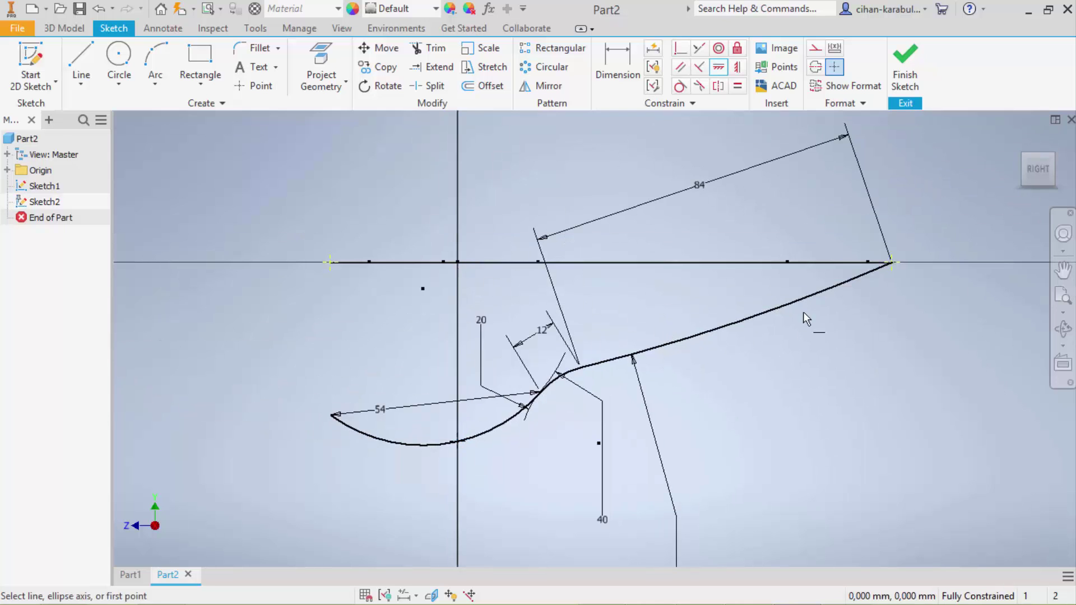
# Step: Place a point at the handle's right end and dimension the horizontal span to 105
pyautogui.click(255, 85)
pyautogui.scroll(-2, 882, 271)
pyautogui.click(848, 277)
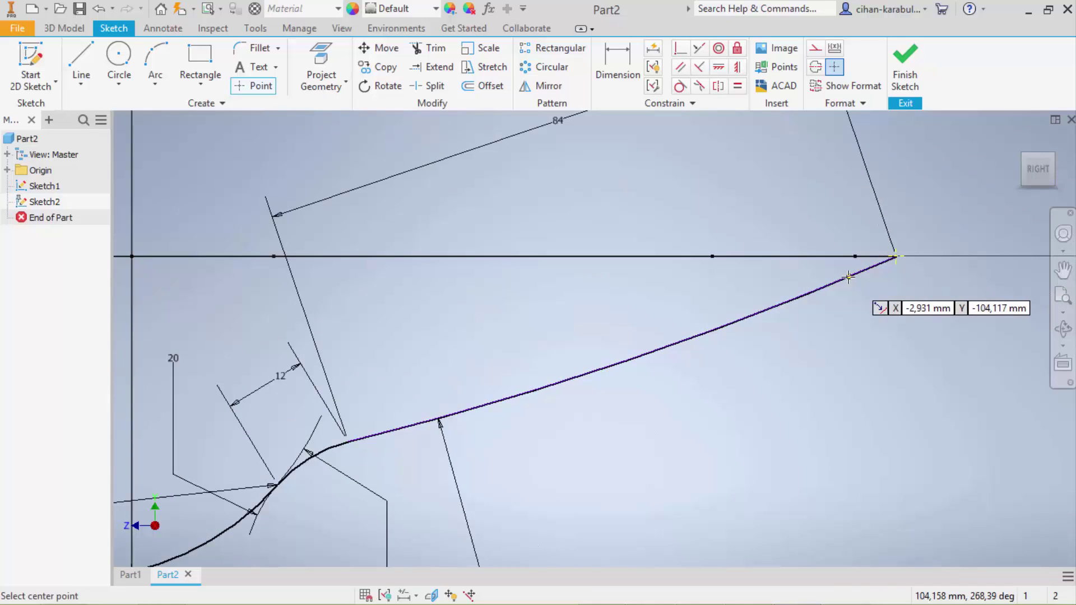
pyautogui.click(617, 74)
pyautogui.scroll(3, 852, 280)
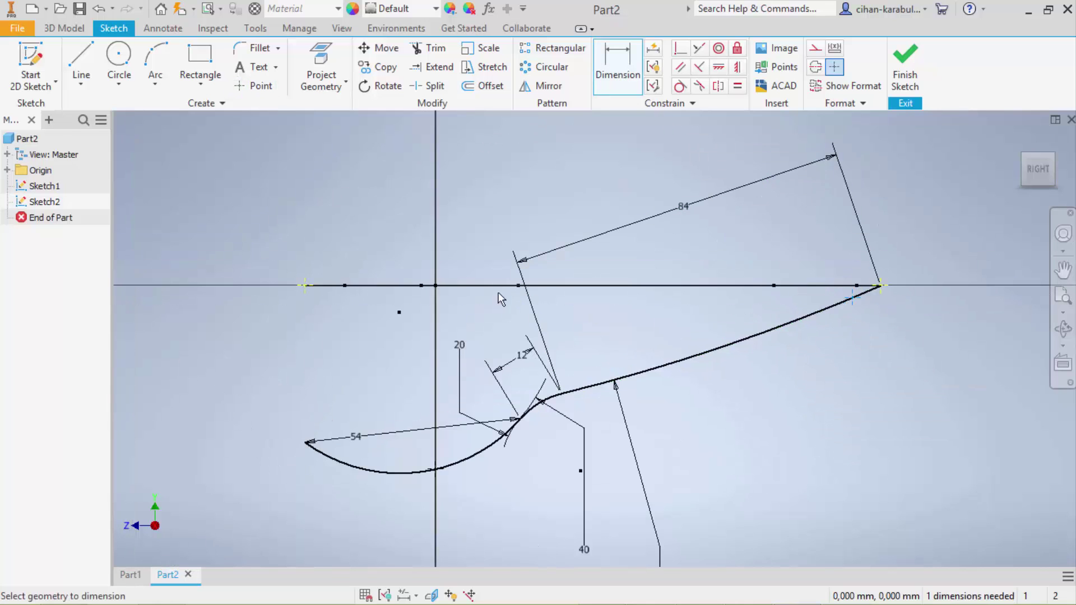
pyautogui.click(437, 286)
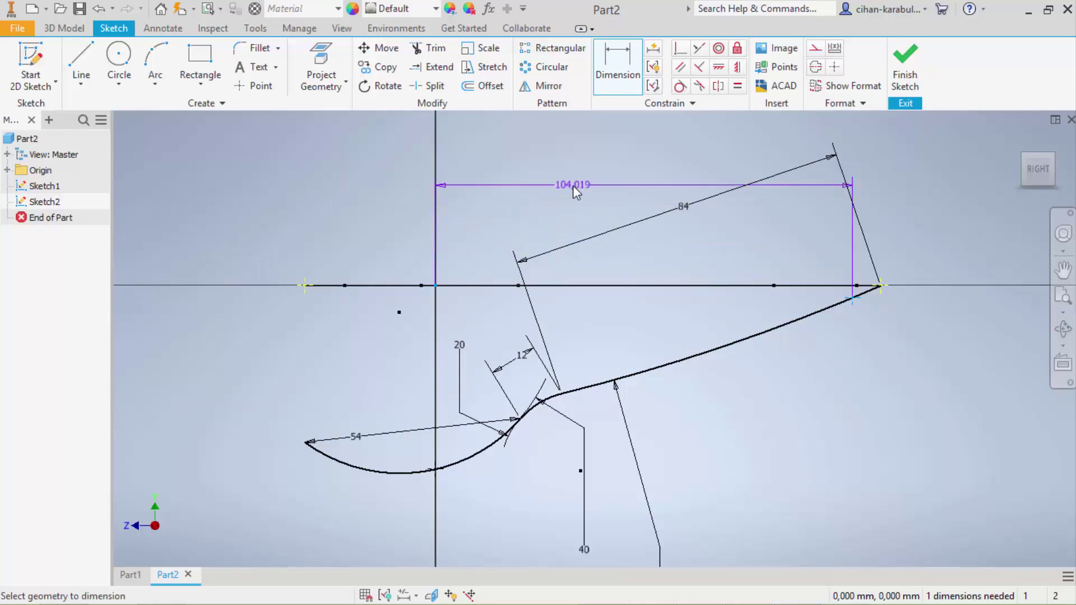
pyautogui.click(576, 188)
pyautogui.write('105')
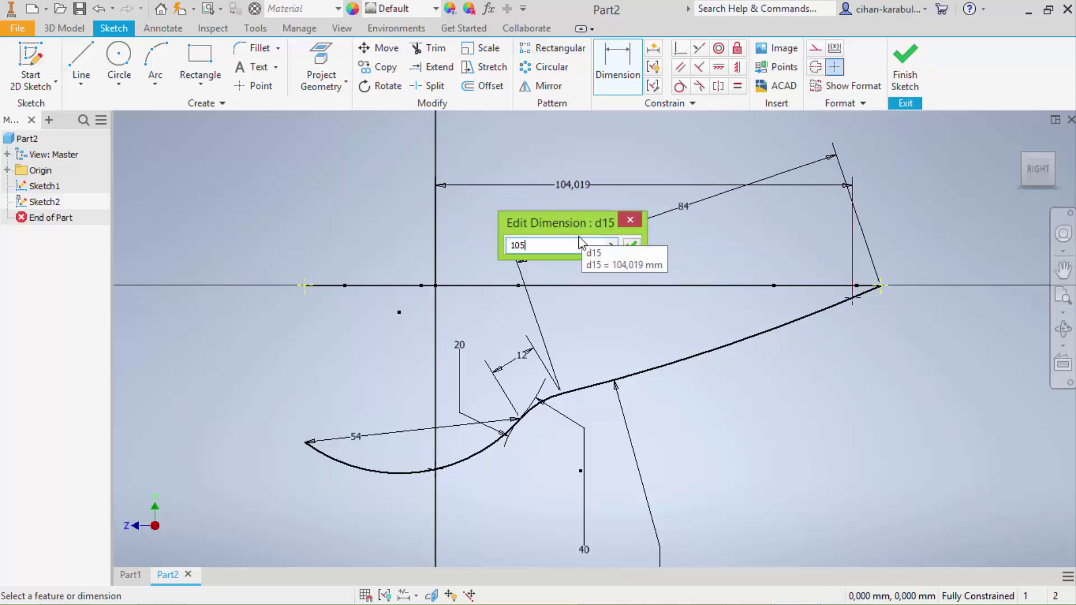
pyautogui.press('Return')
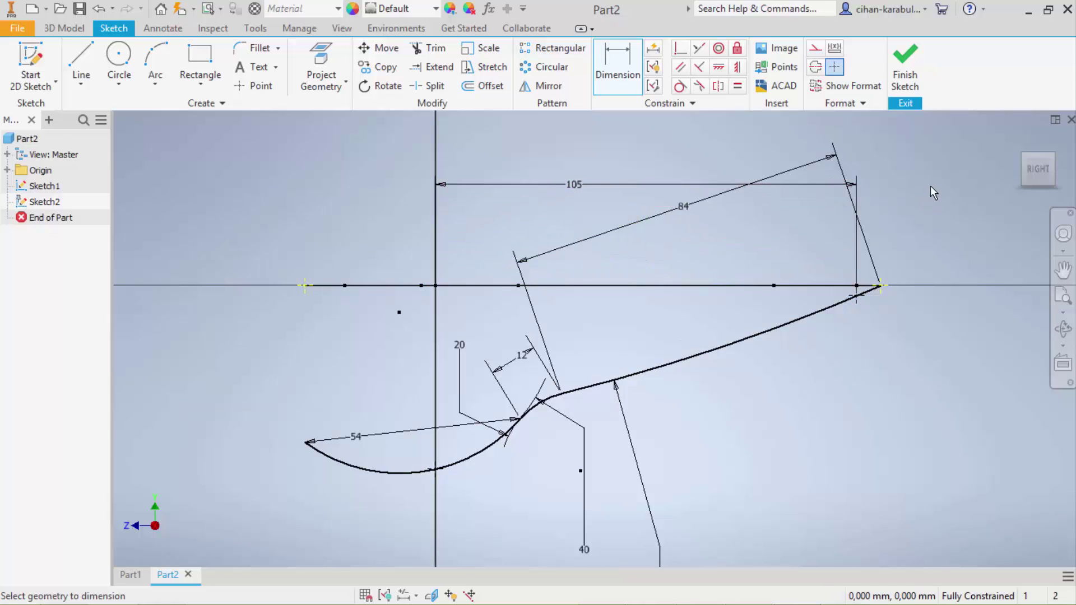
# Step: Finish and hide Sketch2, then begin Sketch3 on the large vertical origin plane
pyautogui.click(908, 76)
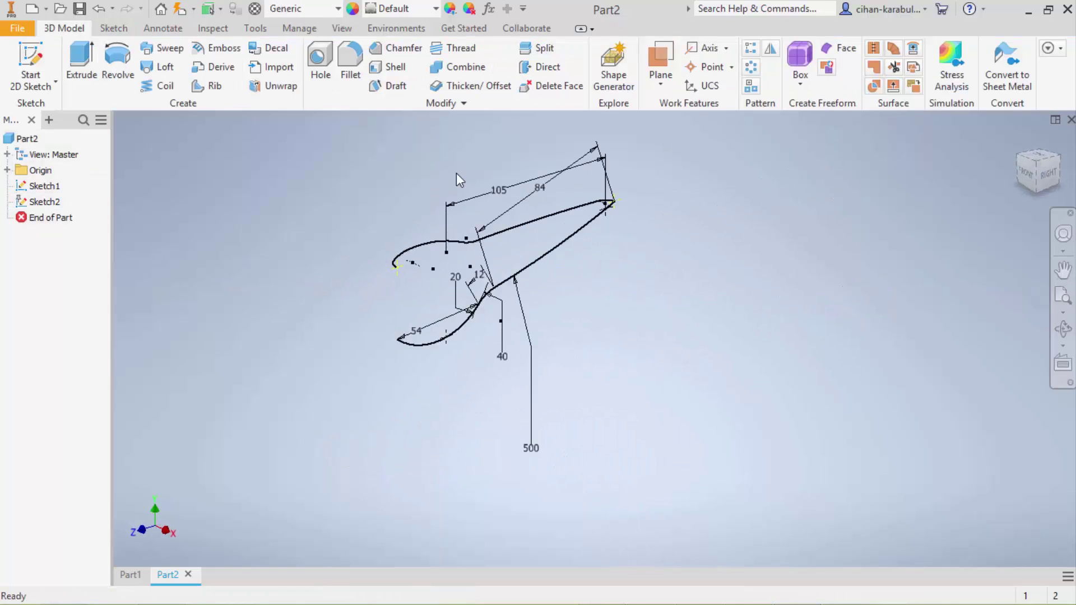
pyautogui.rightClick(47, 203)
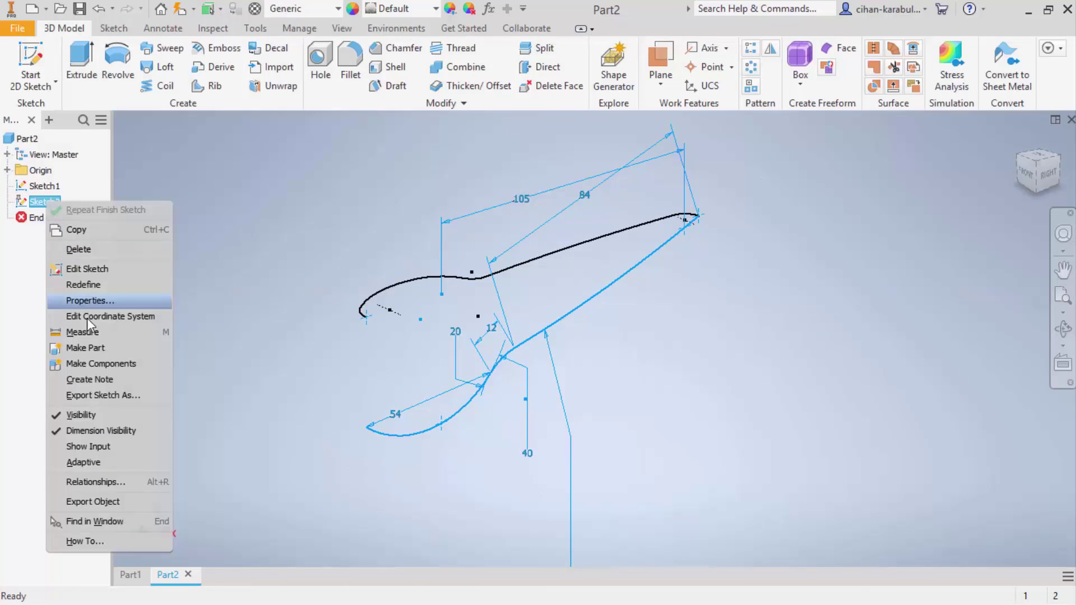
pyautogui.click(90, 415)
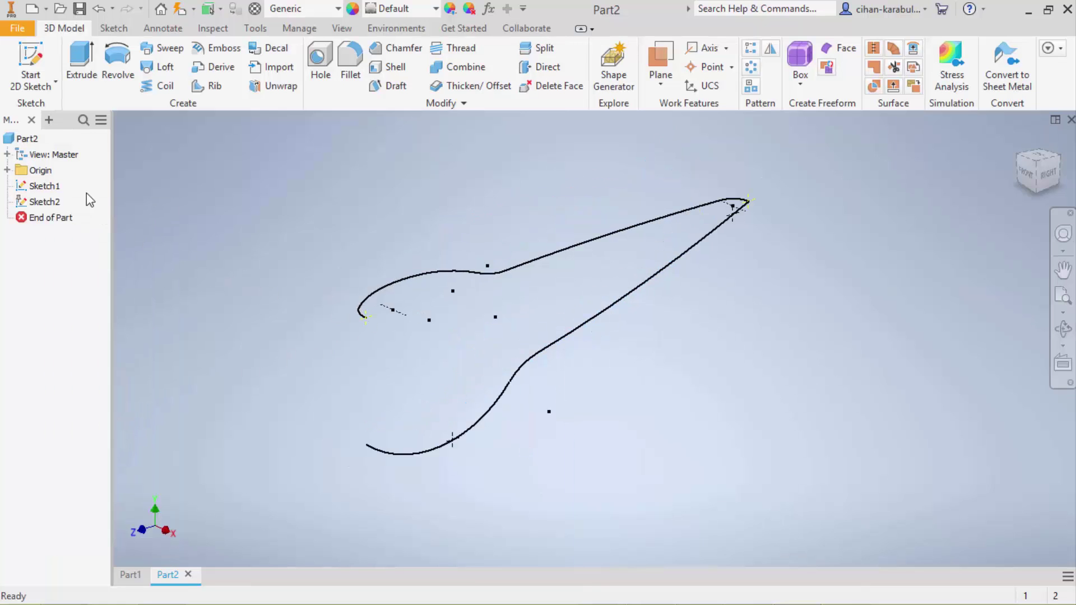
pyautogui.click(31, 64)
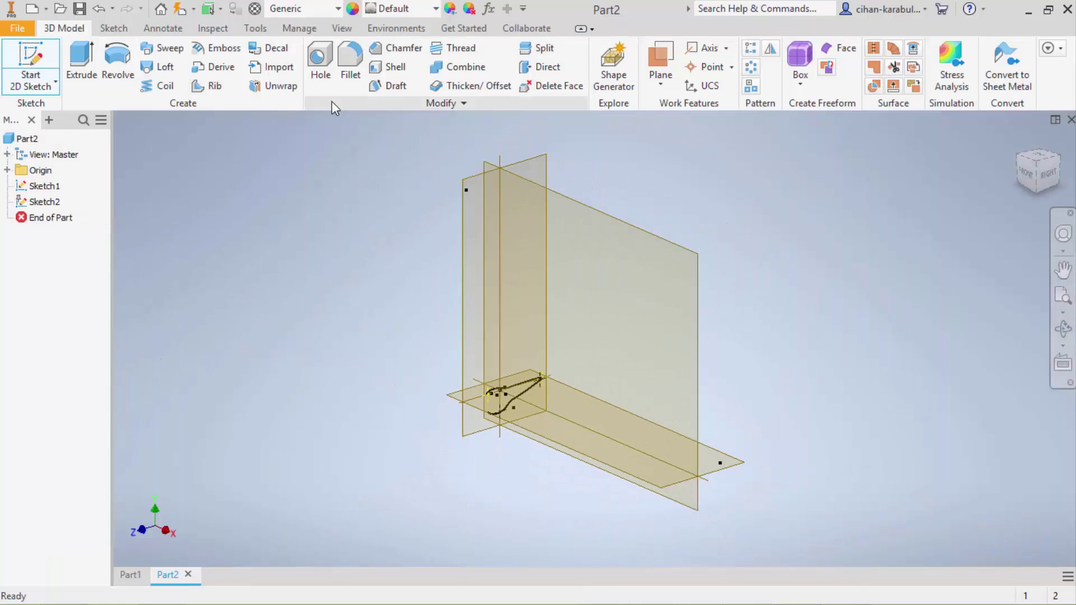
pyautogui.click(564, 281)
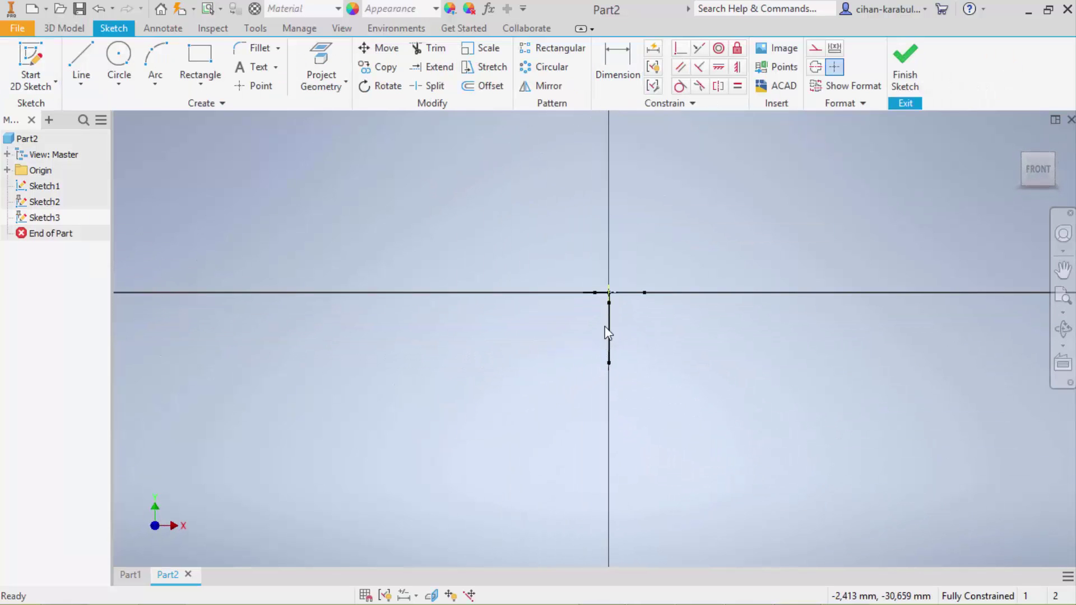
# Step: Project the curve-axis intersection point and draw a three-point arc coincident with it
pyautogui.moveTo(656, 329)
pyautogui.keyDown('shift'); pyautogui.mouseDown(button='middle')
pyautogui.moveTo(621, 340)
pyautogui.moveTo(647, 379)
pyautogui.mouseUp(button='middle'); pyautogui.keyUp('shift')
pyautogui.scroll(-2, 647, 379)
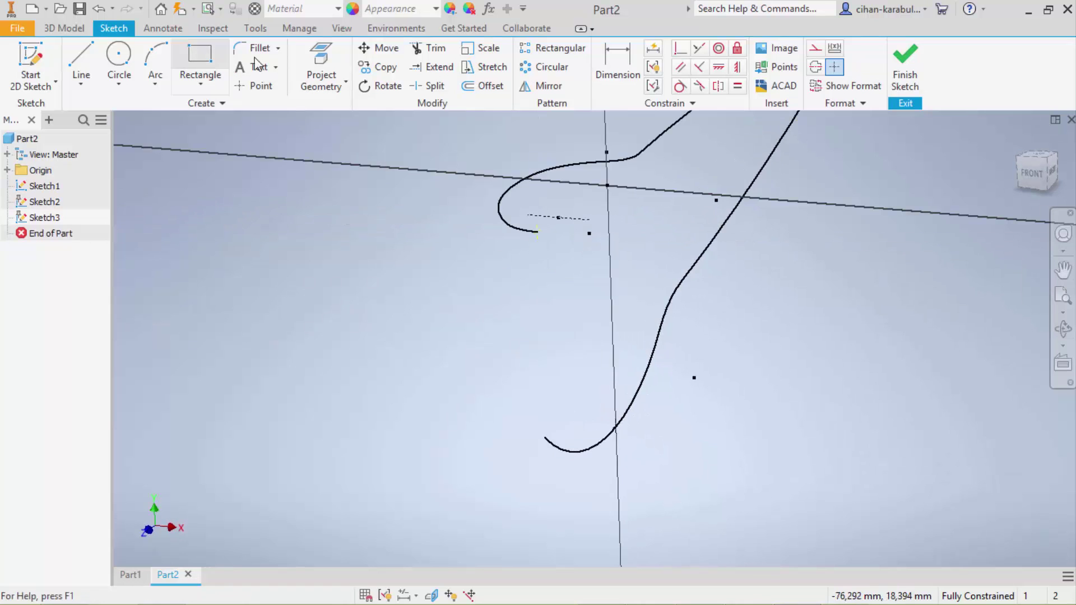
pyautogui.click(333, 56)
pyautogui.click(616, 429)
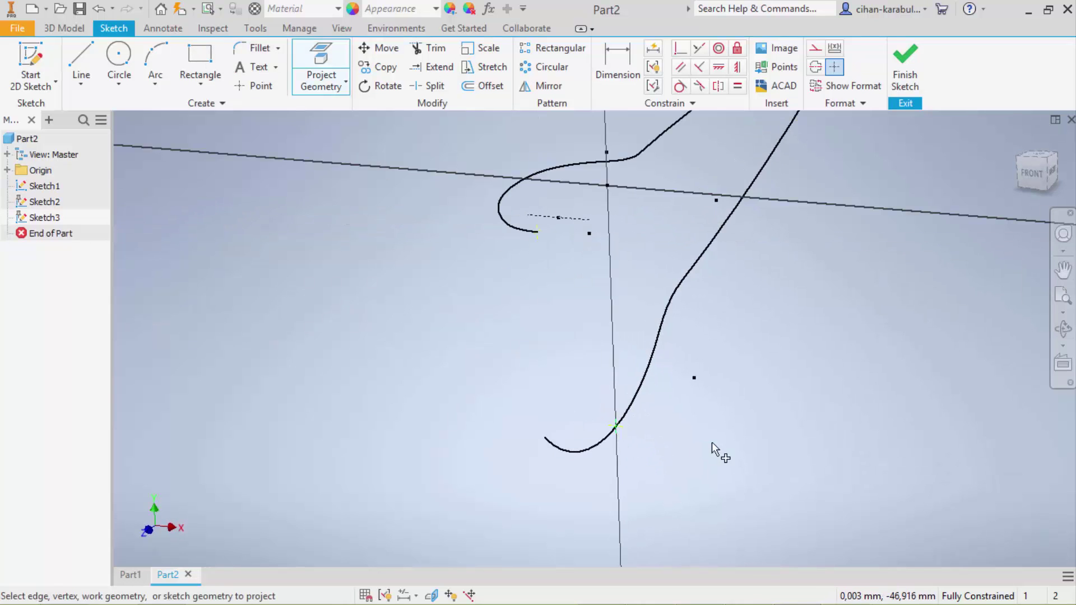
pyautogui.click(155, 61)
pyautogui.click(535, 396)
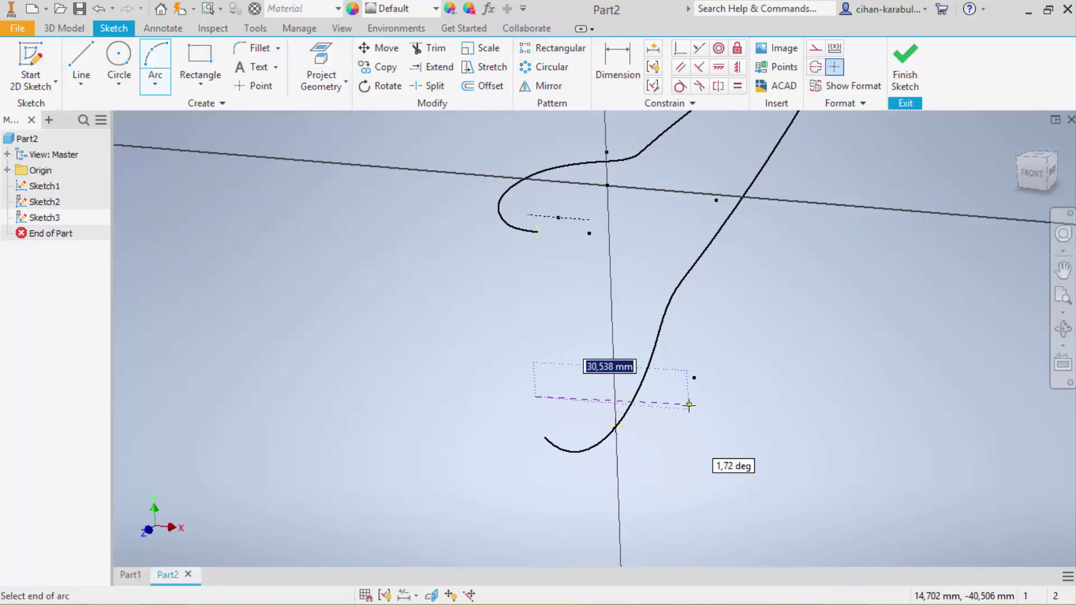
pyautogui.click(686, 404)
pyautogui.click(644, 414)
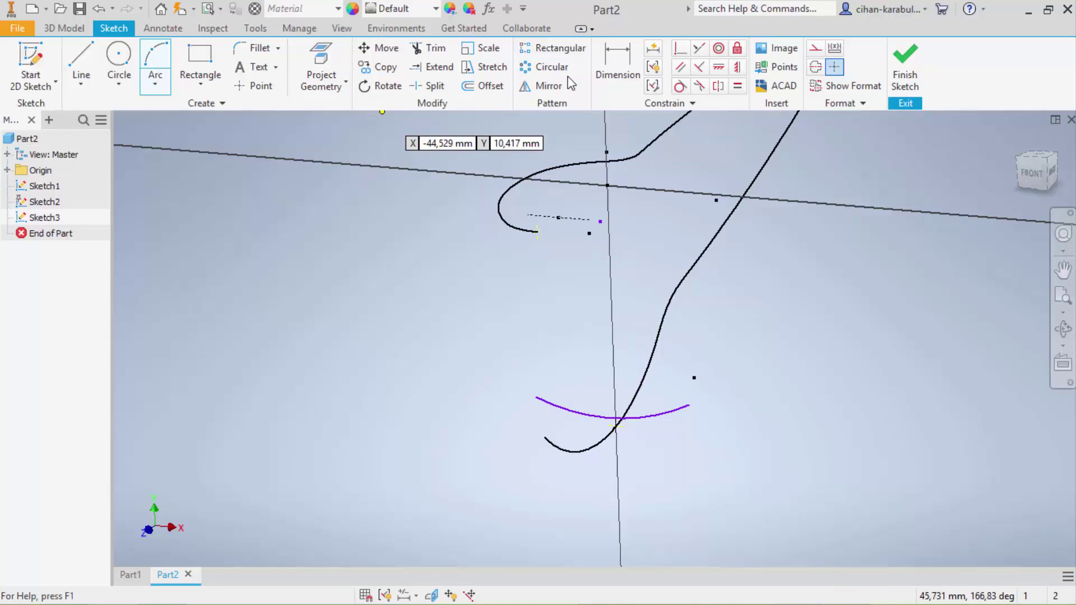
pyautogui.click(680, 48)
pyautogui.click(617, 439)
pyautogui.click(647, 415)
# Step: Draw a vertical construction line and make the arc's endpoints symmetric about it
pyautogui.click(81, 56)
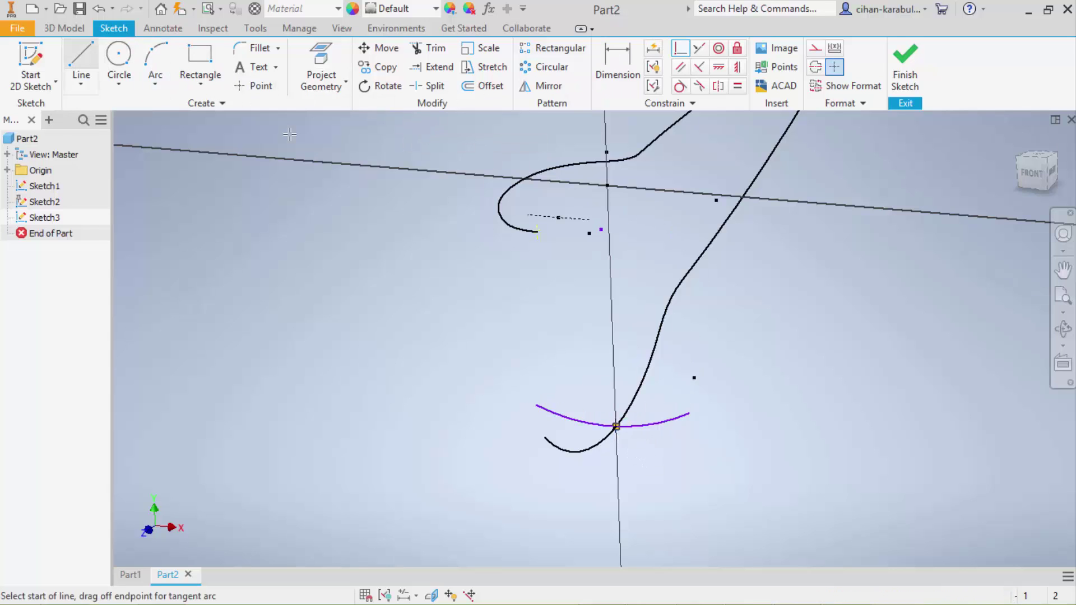
pyautogui.click(608, 185)
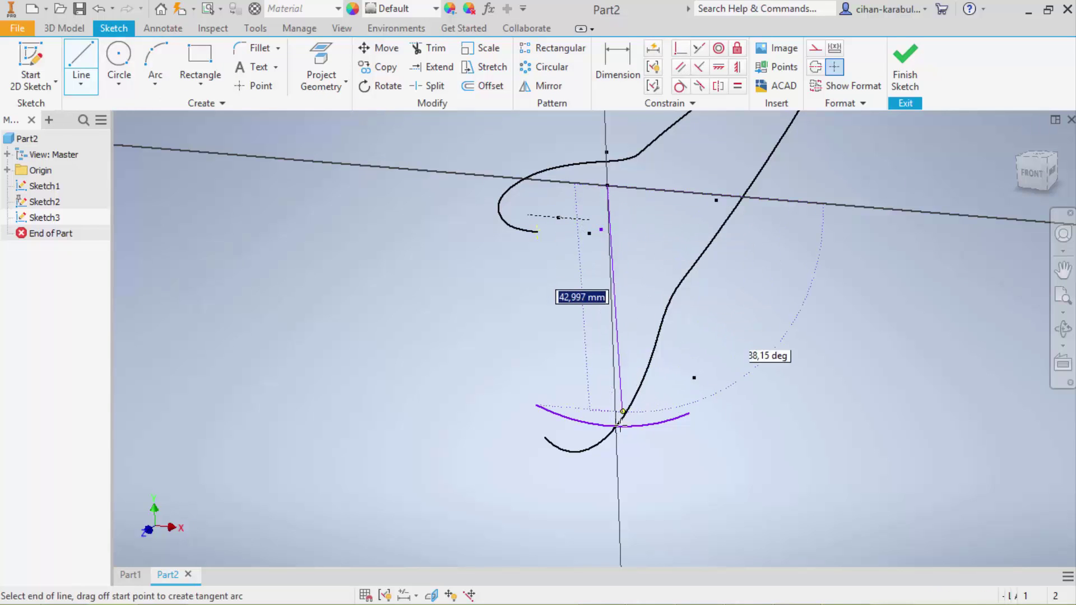
pyautogui.click(616, 426)
pyautogui.press('Escape')
pyautogui.click(613, 311)
pyautogui.click(816, 48)
pyautogui.click(718, 86)
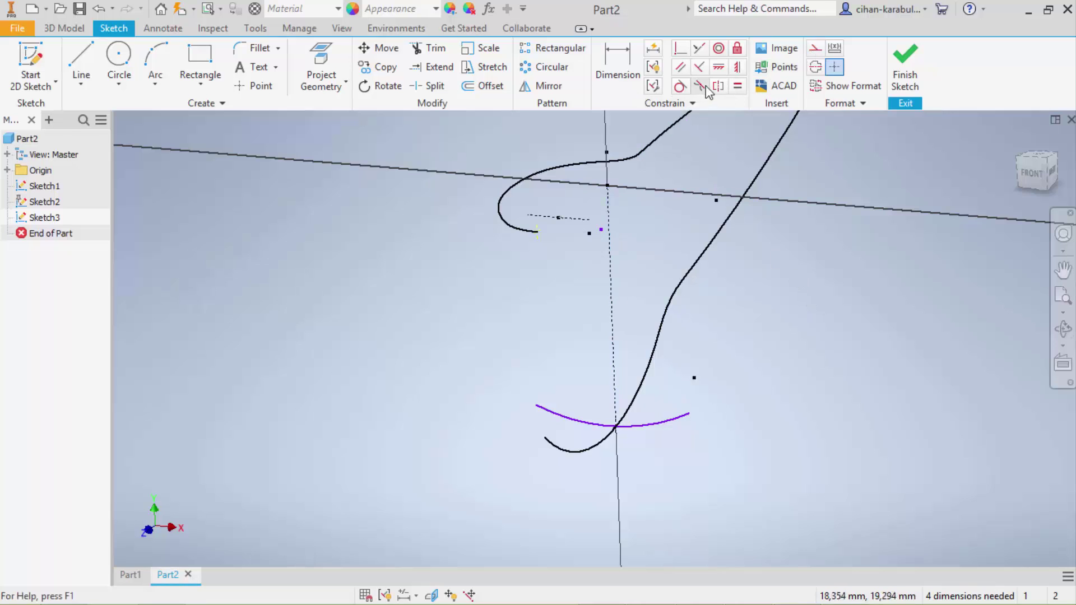
pyautogui.click(538, 404)
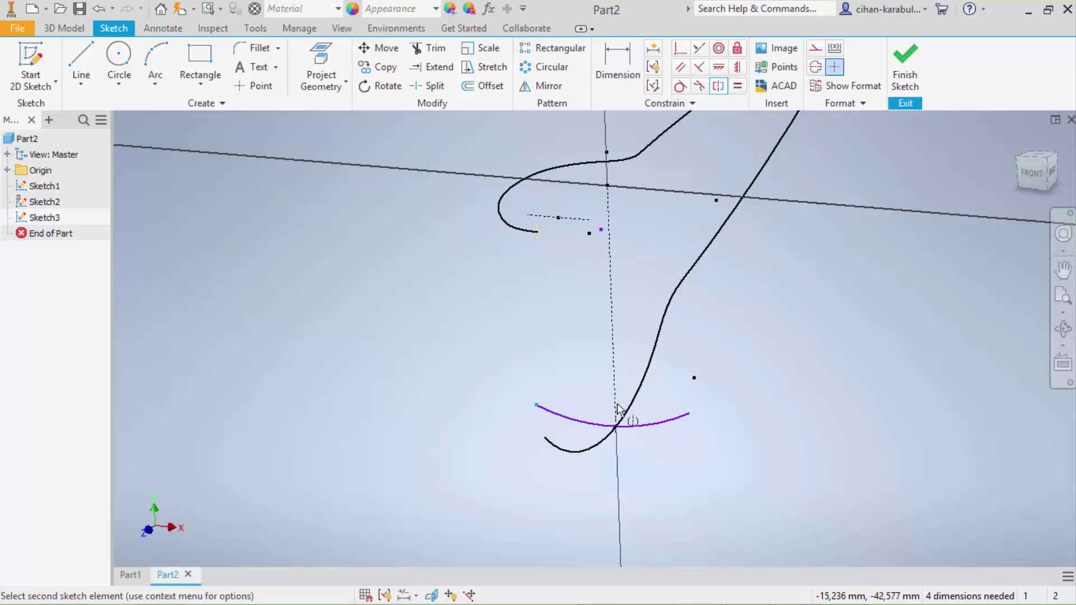
pyautogui.click(688, 413)
pyautogui.click(613, 361)
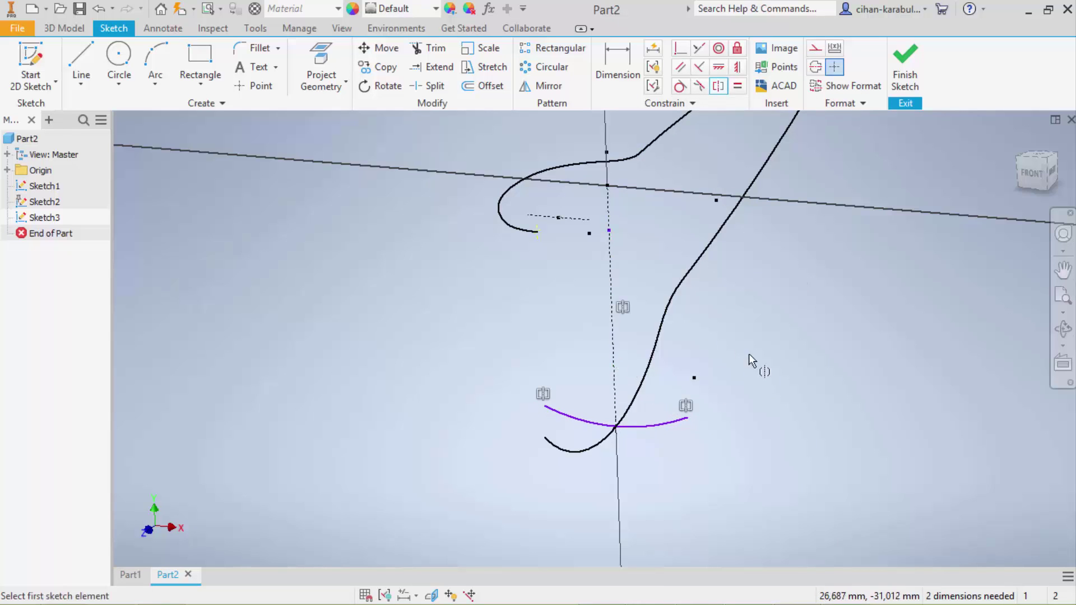
# Step: Dimension the arc to radius 30 and finish Sketch3
pyautogui.click(625, 78)
pyautogui.click(655, 422)
pyautogui.click(657, 448)
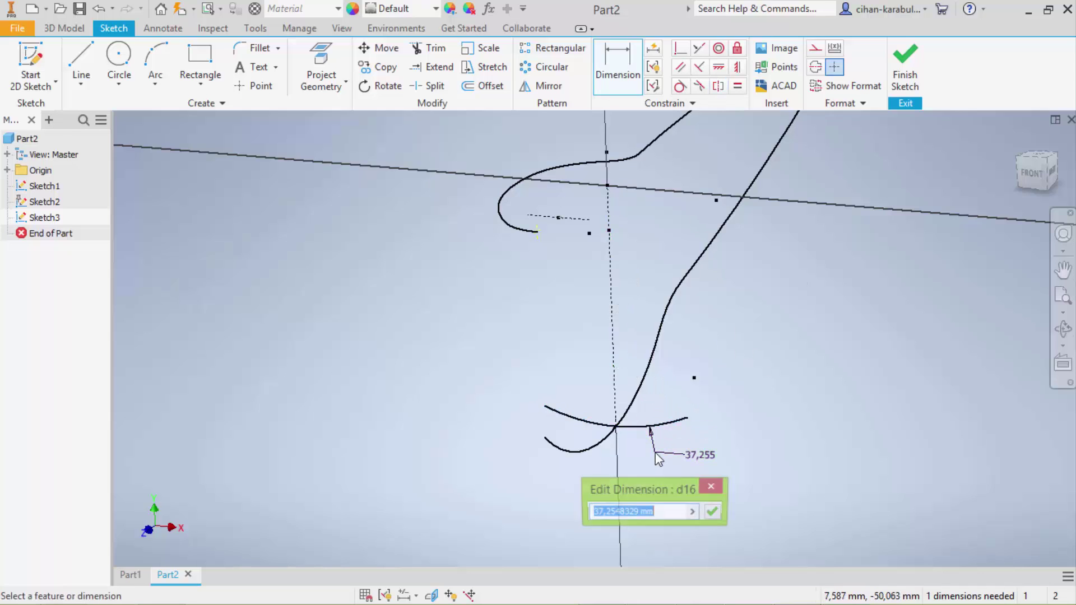
pyautogui.write('30')
pyautogui.press('Return')
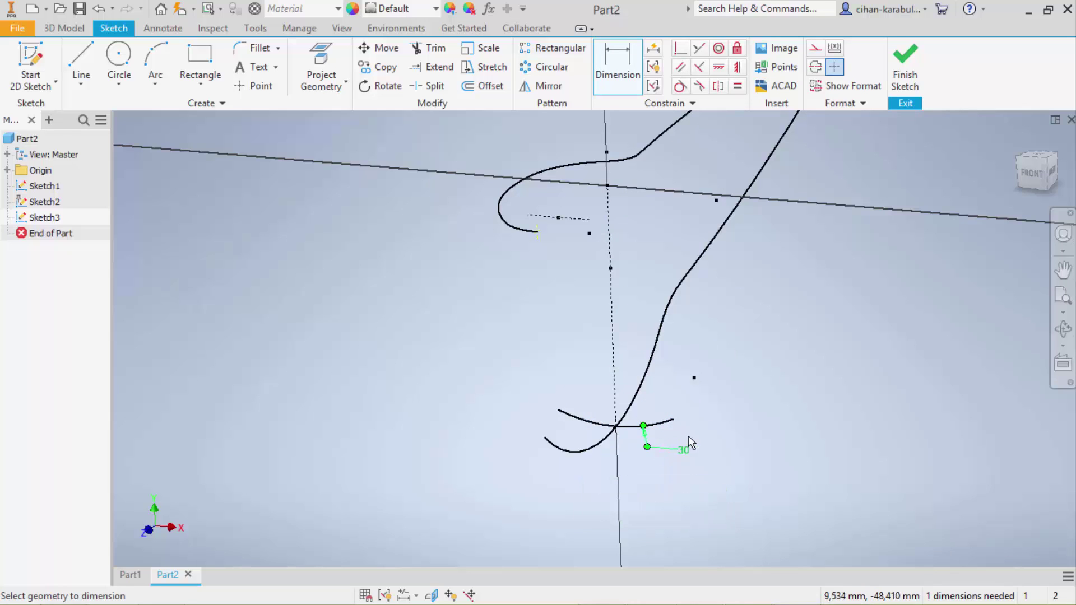
pyautogui.press('Escape')
pyautogui.moveTo(674, 420); pyautogui.dragTo(701, 415)
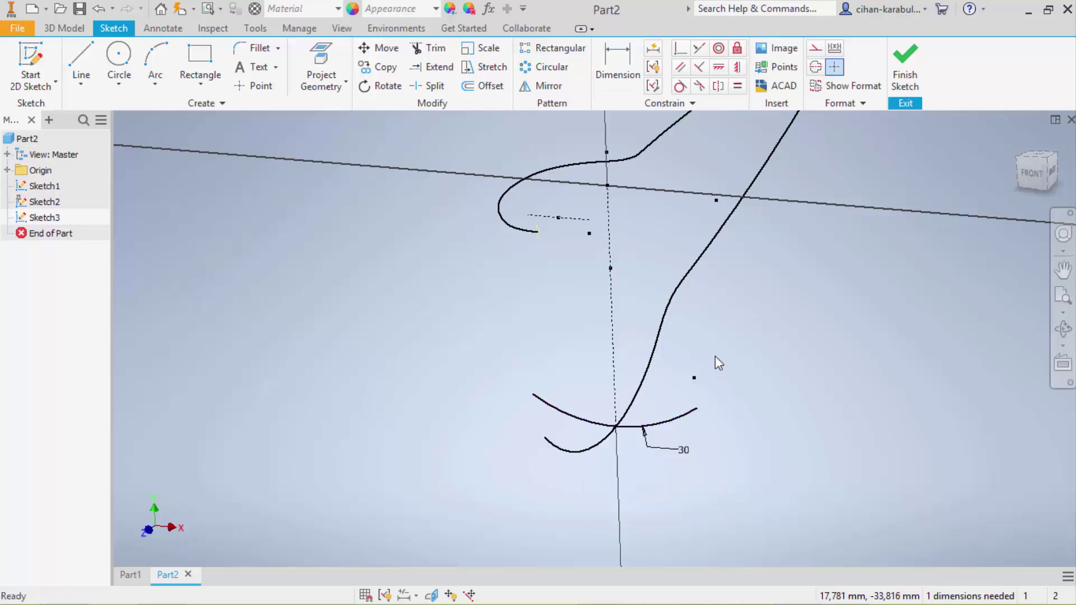
pyautogui.scroll(2, 479, 440)
pyautogui.scroll(-1, 672, 321)
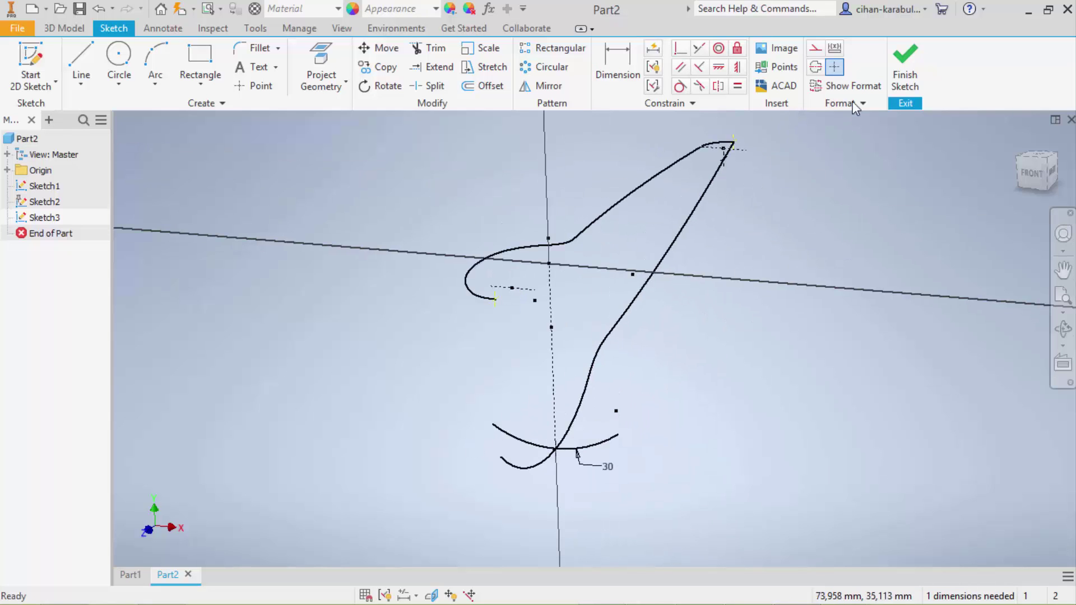
pyautogui.click(903, 78)
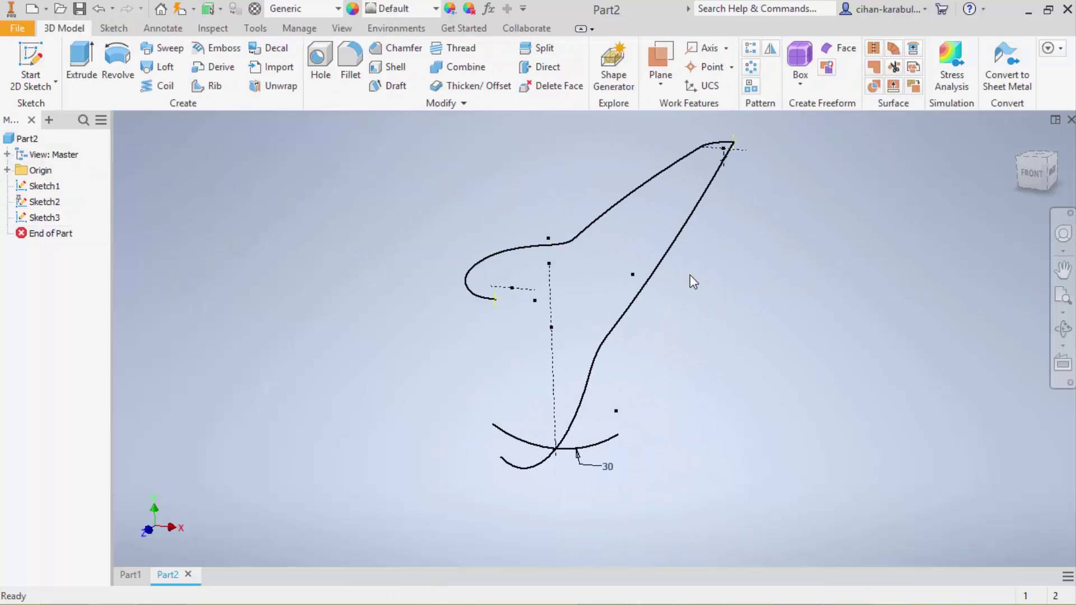
# Step: Create Work Plane1 parallel to the XY Plane through a point on the spoon profile
pyautogui.keyDown('shift'); pyautogui.moveTo(693, 282); pyautogui.dragTo(654, 239, button='middle'); pyautogui.keyUp('shift')
pyautogui.click(661, 62)
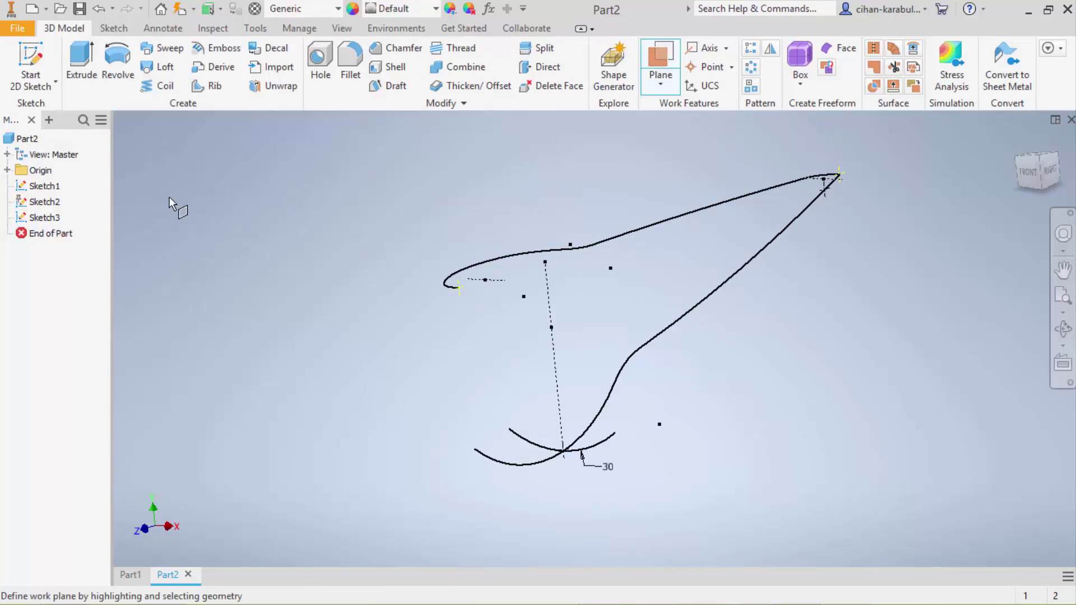
pyautogui.click(7, 170)
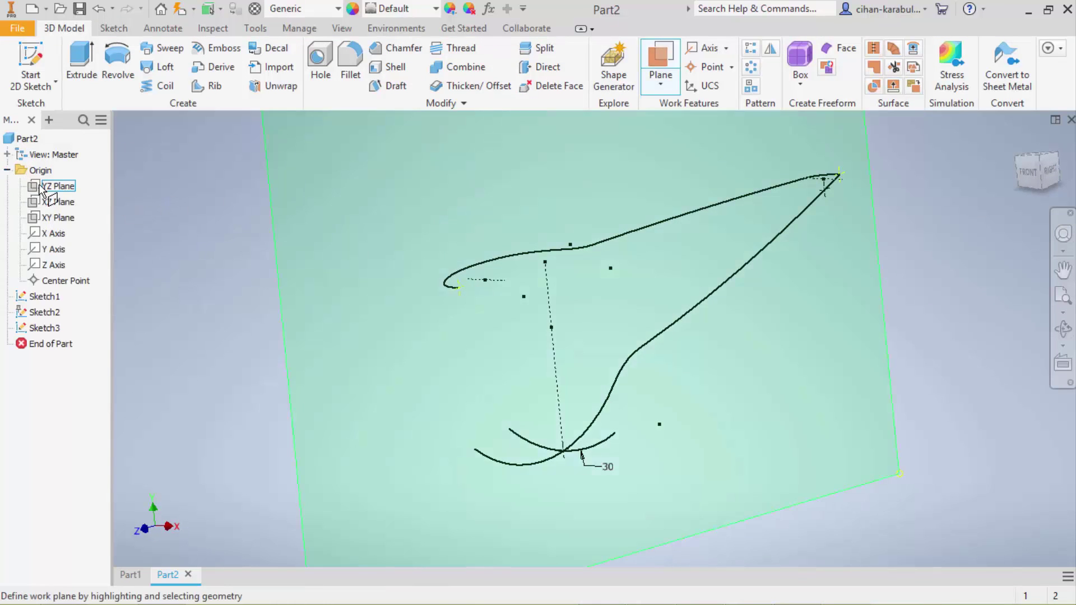
pyautogui.click(47, 219)
pyautogui.keyDown('shift'); pyautogui.moveTo(281, 325); pyautogui.dragTo(517, 384, button='middle'); pyautogui.keyUp('shift')
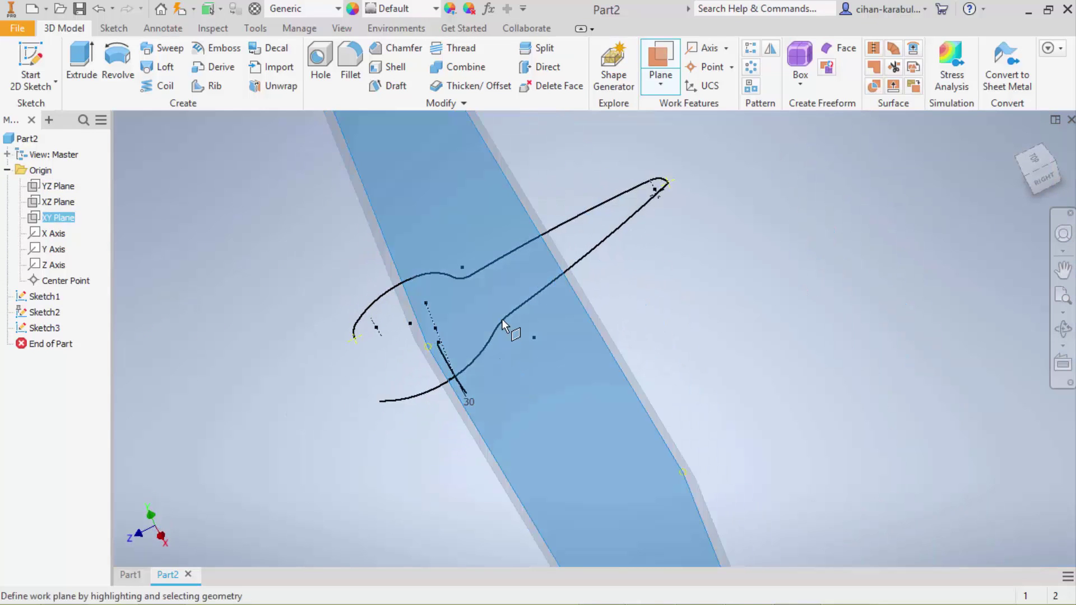
pyautogui.scroll(2, 508, 323)
pyautogui.scroll(3, 507, 317)
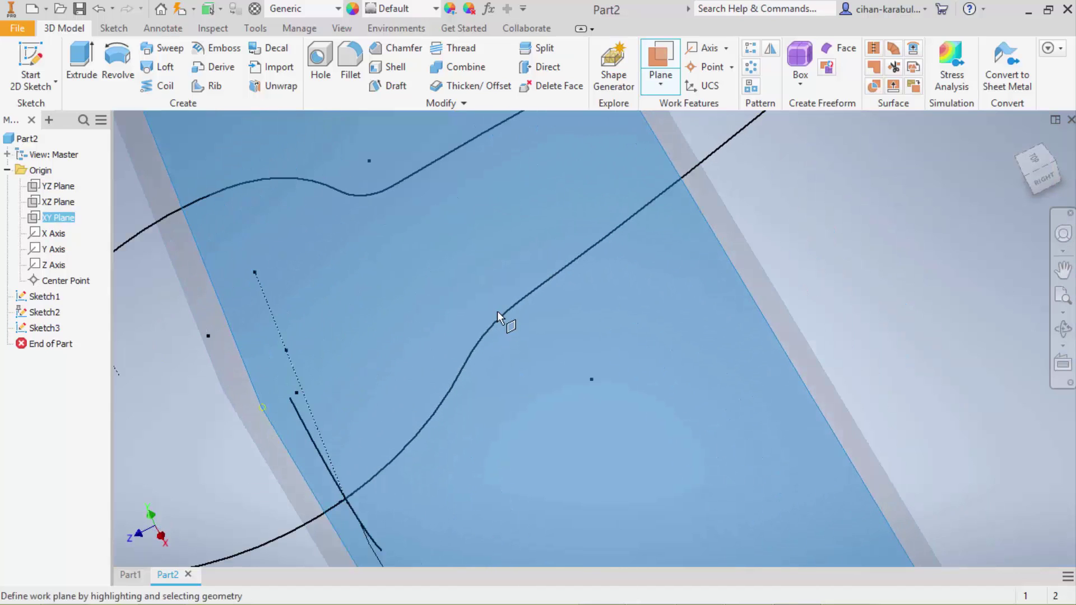
pyautogui.scroll(-3, 493, 331)
pyautogui.scroll(-1, 537, 305)
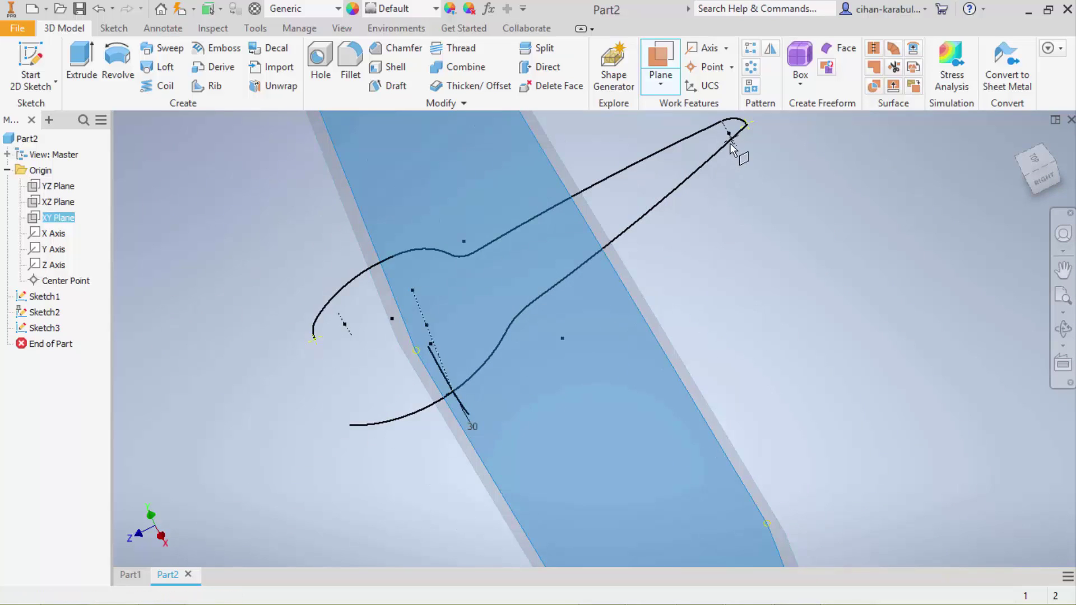
pyautogui.moveTo(568, 285)
pyautogui.keyDown('shift'); pyautogui.mouseDown(button='middle')
pyautogui.moveTo(537, 259)
pyautogui.moveTo(577, 252)
pyautogui.moveTo(538, 312)
pyautogui.mouseUp(button='middle'); pyautogui.keyUp('shift')
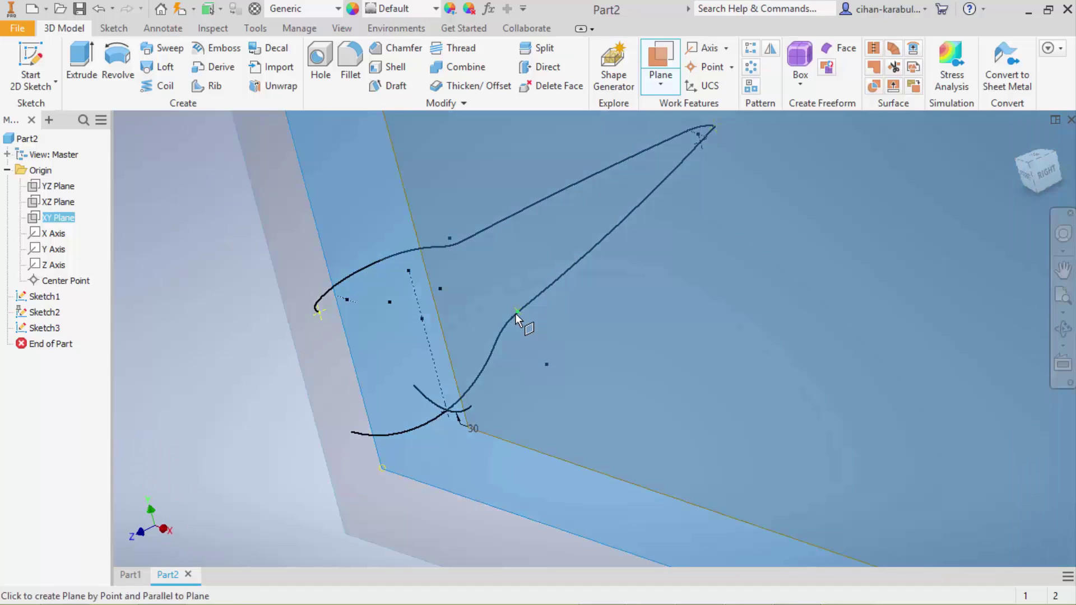
pyautogui.click(517, 314)
# Step: Shrink Work Plane1's displayed boundary and select the plane
pyautogui.scroll(-2, 520, 315)
pyautogui.scroll(-1, 503, 328)
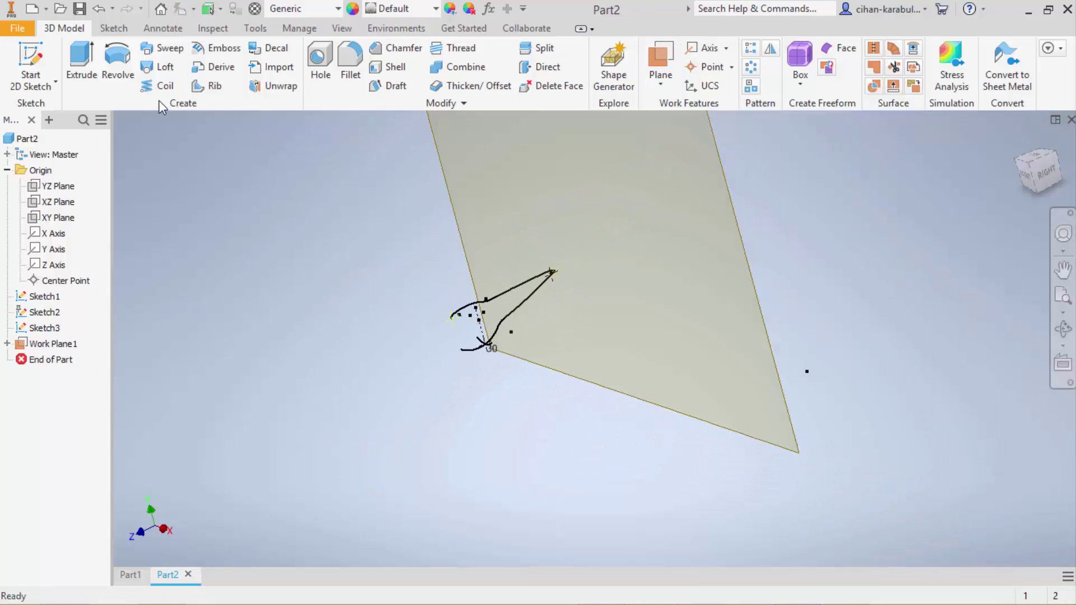
pyautogui.scroll(-1, 560, 261)
pyautogui.moveTo(583, 152); pyautogui.dragTo(511, 268)
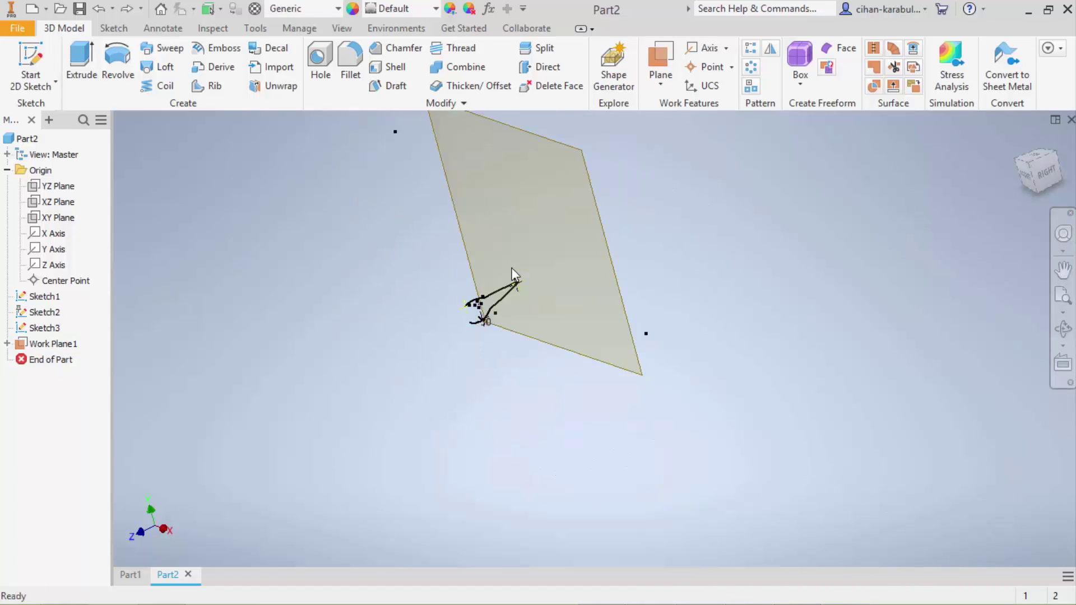
pyautogui.click(450, 176)
# Step: Start a sketch on Work Plane1, project the profile, and add a vertical construction line
pyautogui.click(463, 164)
pyautogui.scroll(1, 594, 280)
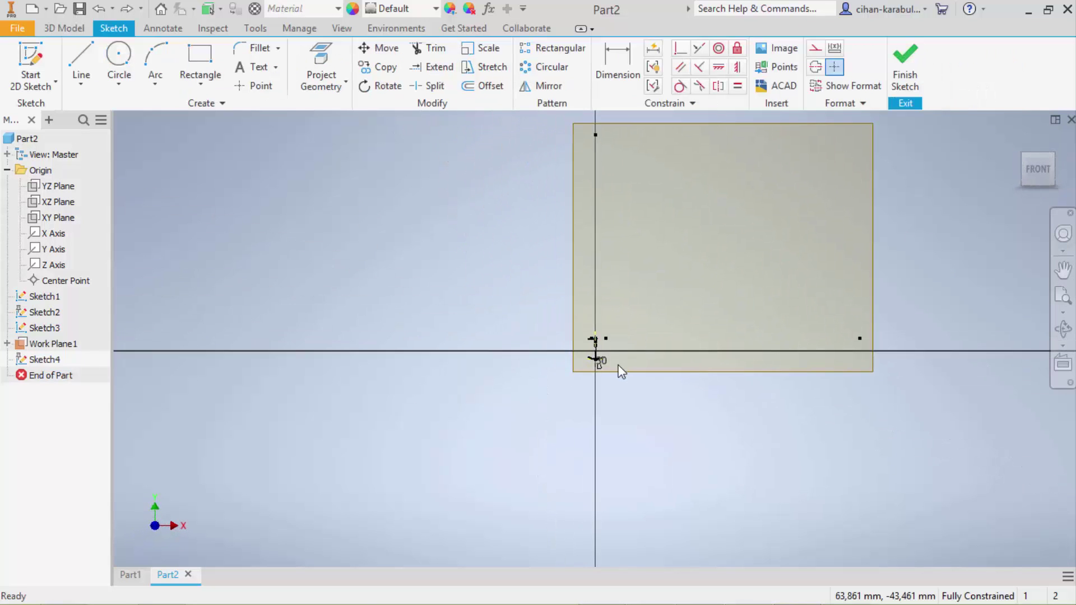
pyautogui.scroll(3, 556, 341)
pyautogui.scroll(3, 574, 336)
pyautogui.moveTo(629, 341)
pyautogui.keyDown('shift'); pyautogui.mouseDown(button='middle')
pyautogui.moveTo(591, 344)
pyautogui.moveTo(635, 325)
pyautogui.mouseUp(button='middle'); pyautogui.keyUp('shift')
pyautogui.click(321, 63)
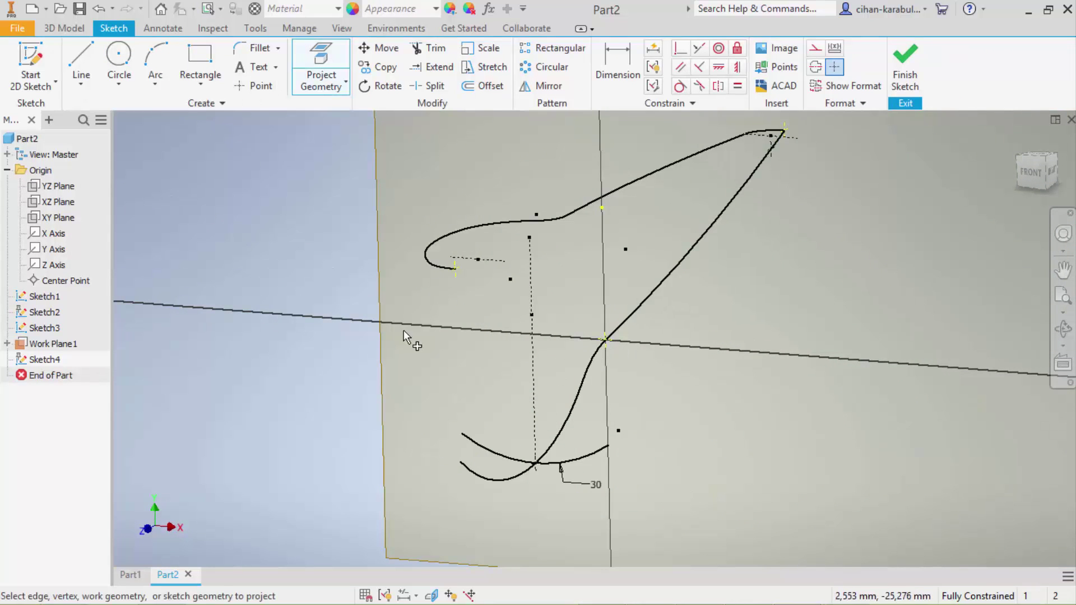
pyautogui.click(81, 61)
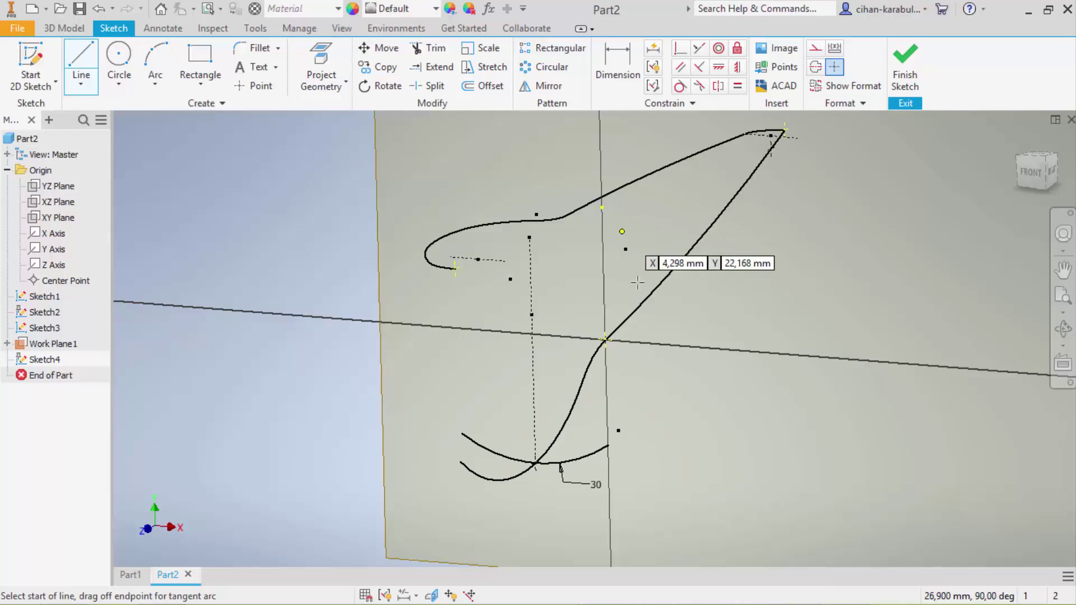
pyautogui.click(606, 340)
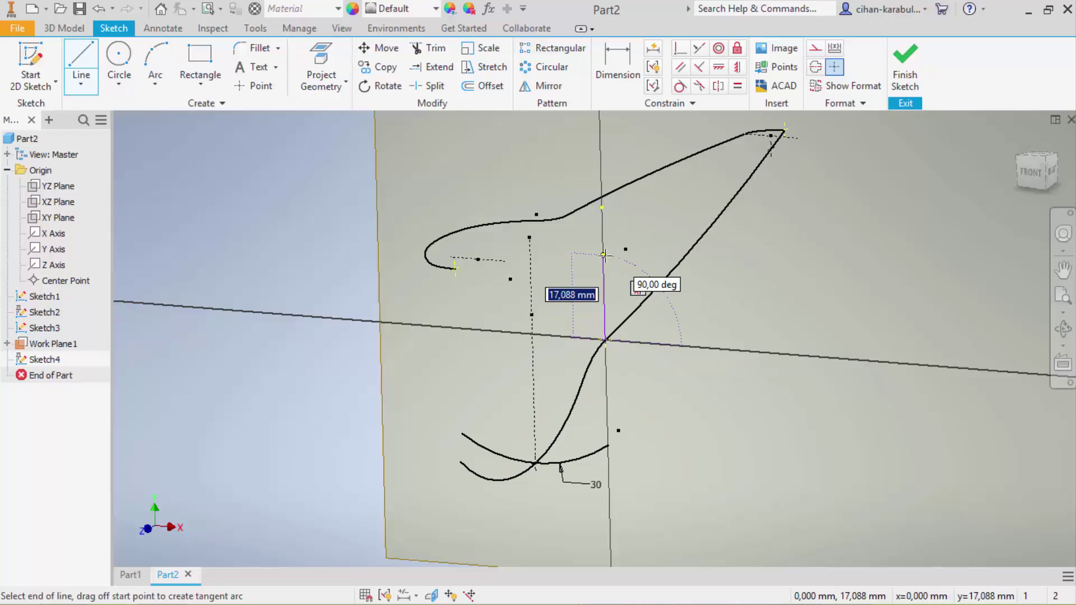
pyautogui.click(603, 255)
pyautogui.press('Escape')
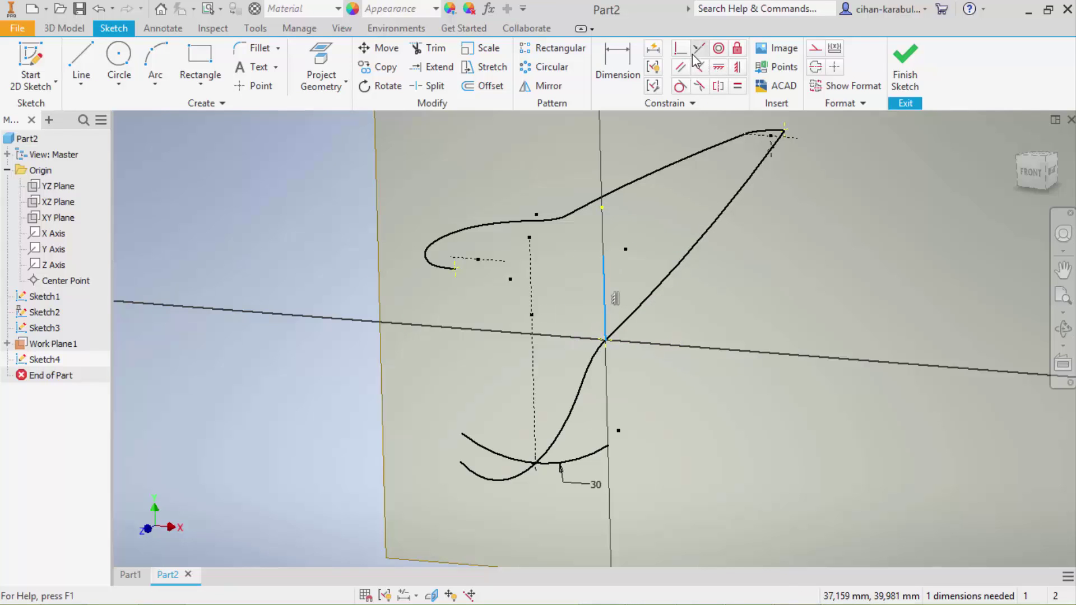
pyautogui.click(816, 49)
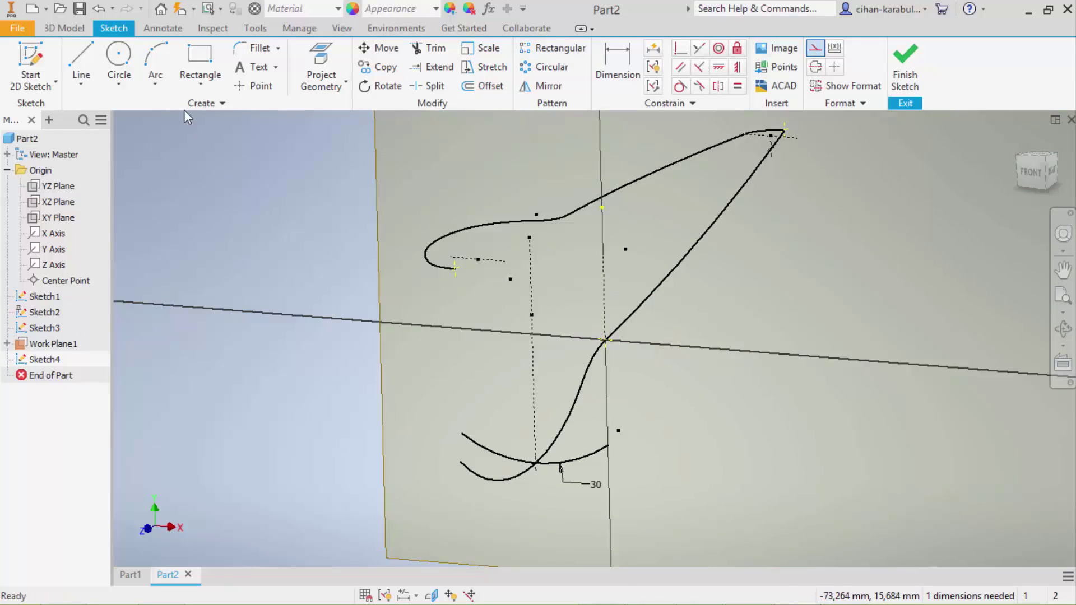
# Step: Draw a three-point arc centred on the profile's intersection point
pyautogui.click(156, 65)
pyautogui.click(552, 292)
pyautogui.click(695, 292)
pyautogui.click(621, 321)
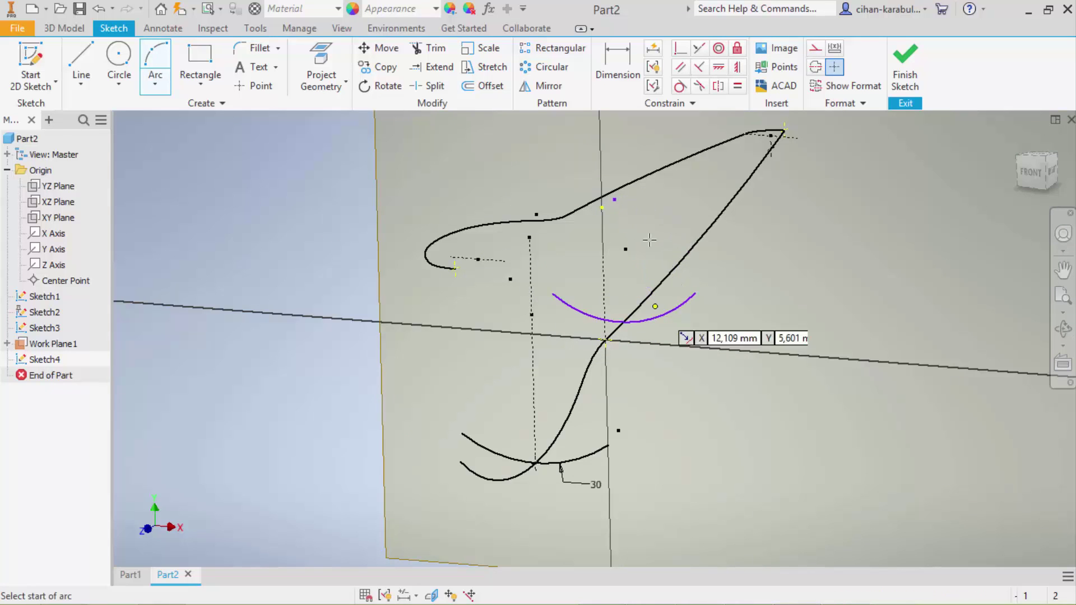
pyautogui.click(680, 53)
pyautogui.click(610, 344)
pyautogui.click(636, 324)
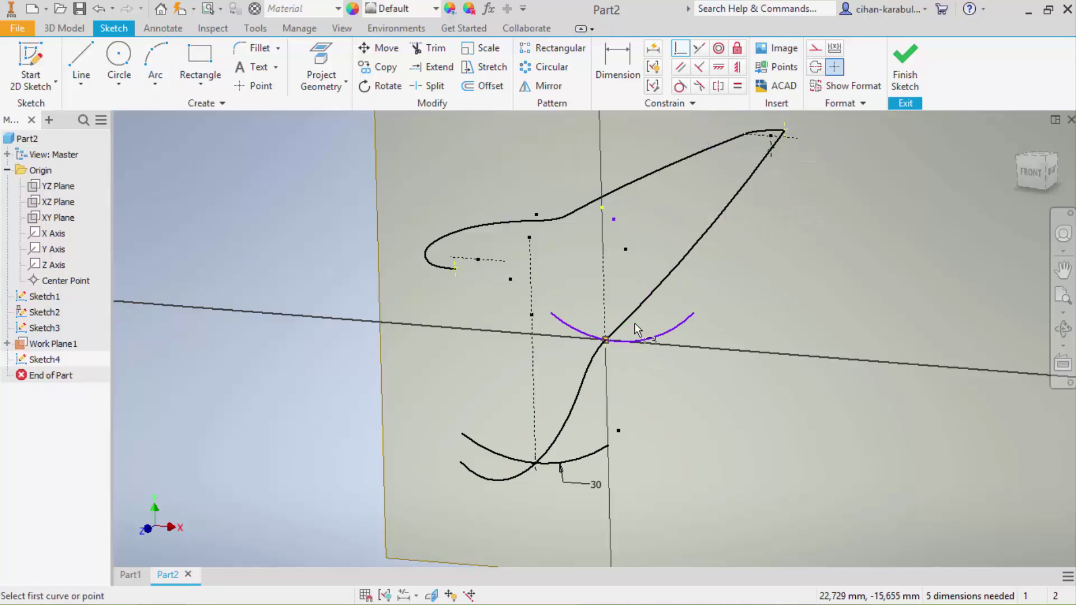
pyautogui.click(625, 343)
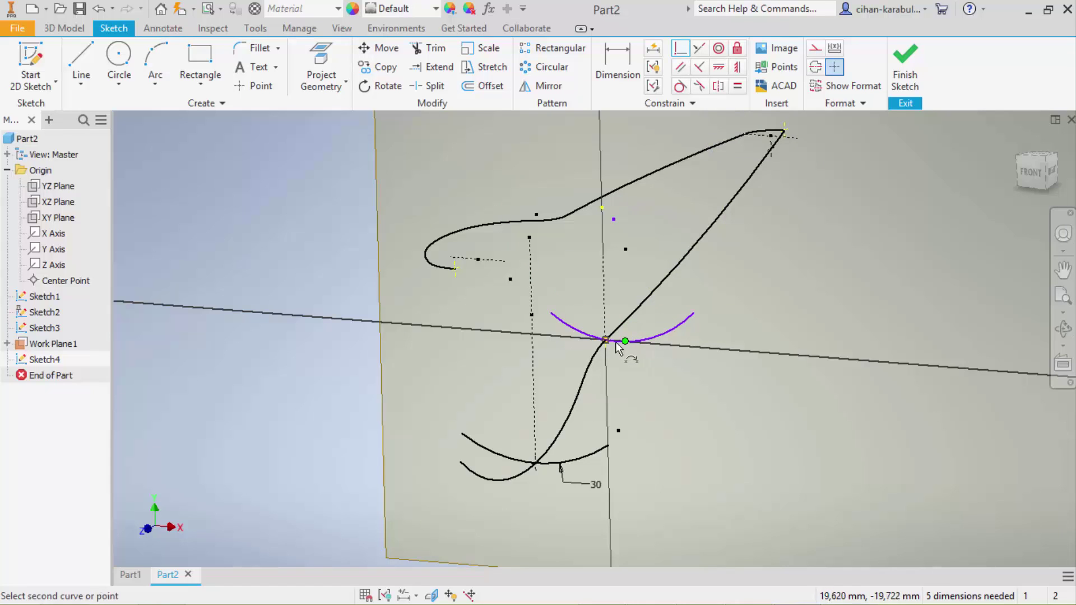
pyautogui.click(605, 346)
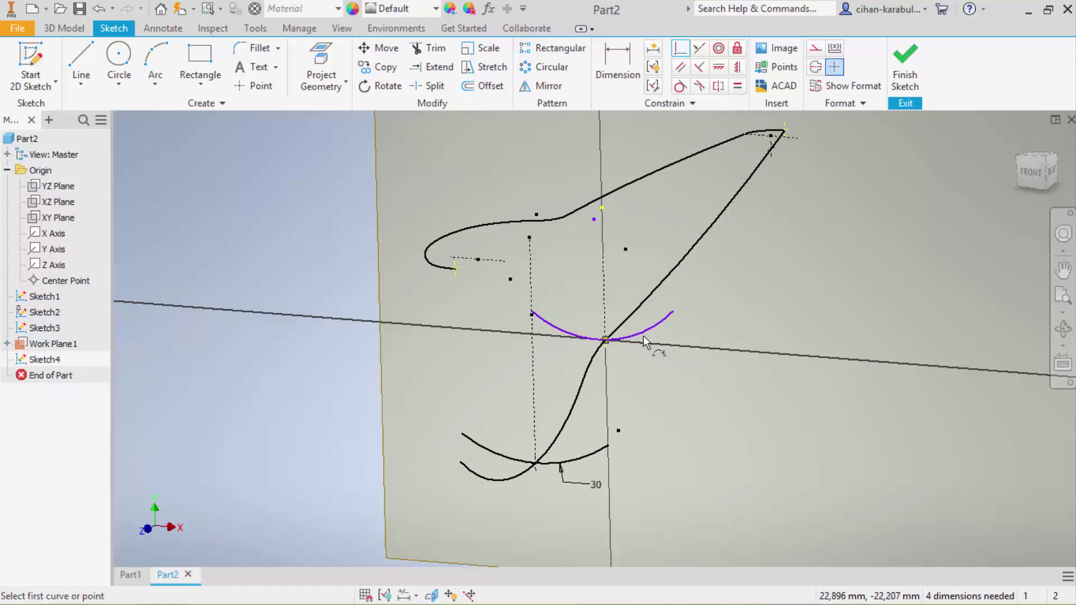
# Step: Level the arc's endpoints horizontally, set its radius to 10, and finish Sketch4
pyautogui.click(718, 67)
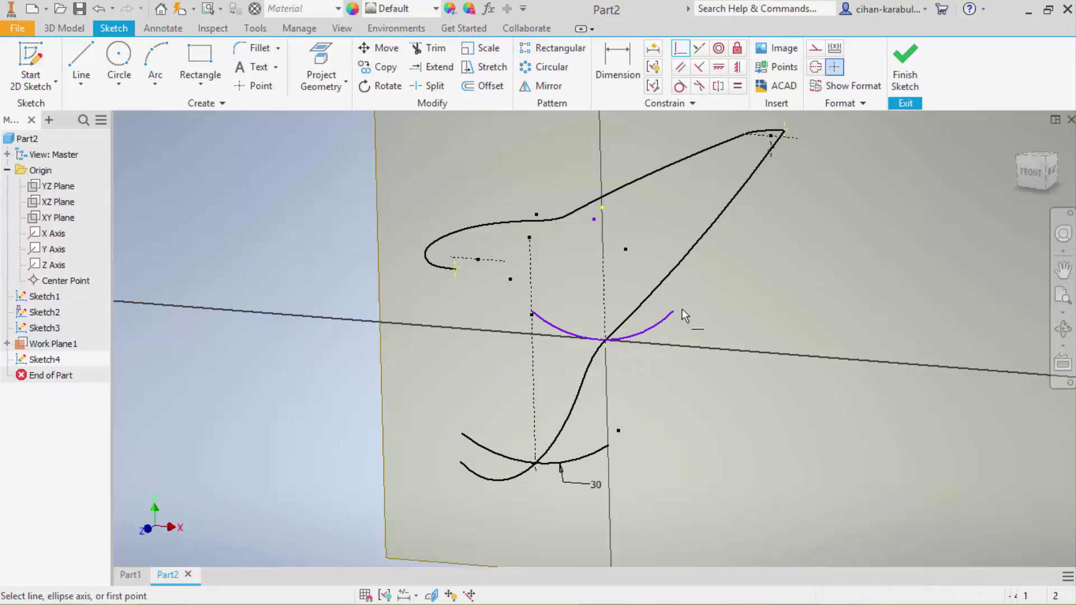
pyautogui.click(673, 312)
pyautogui.click(532, 313)
pyautogui.press('Escape')
pyautogui.press('d')
pyautogui.click(641, 339)
pyautogui.click(646, 365)
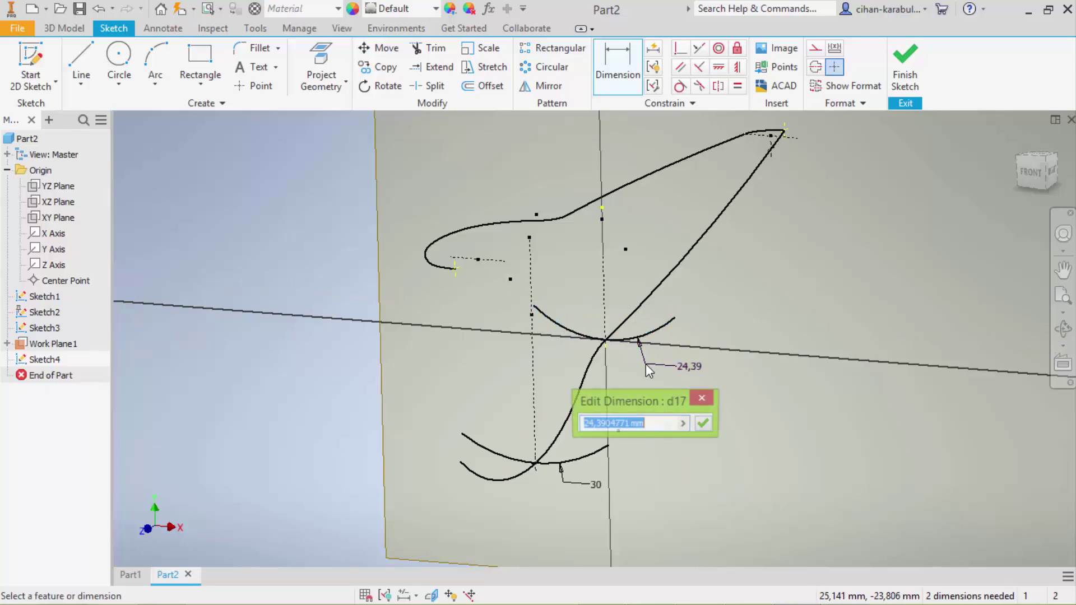
pyautogui.write('10')
pyautogui.press('Return')
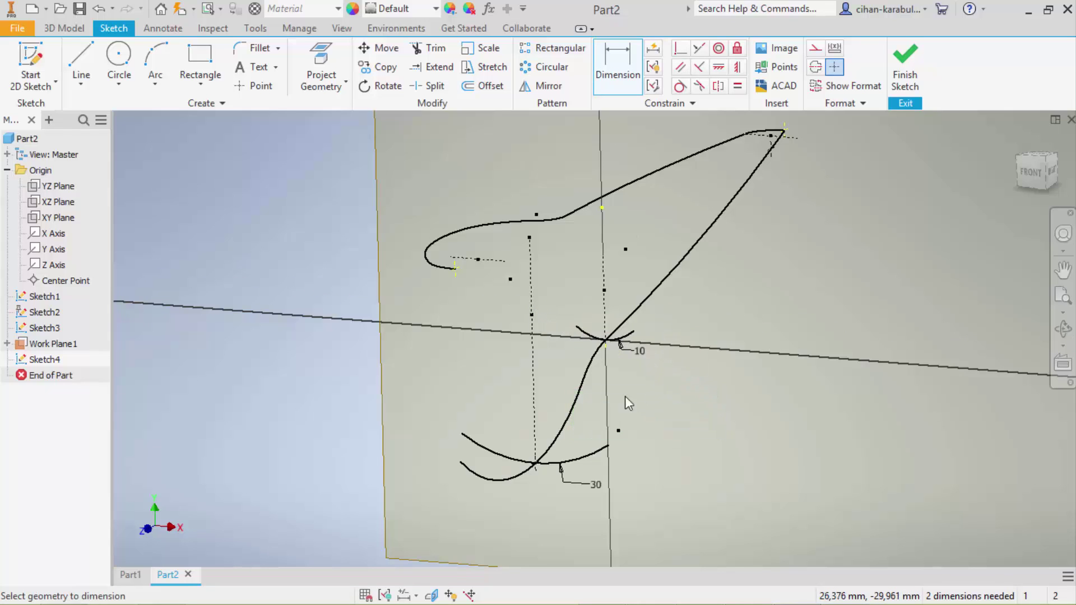
pyautogui.press('Escape')
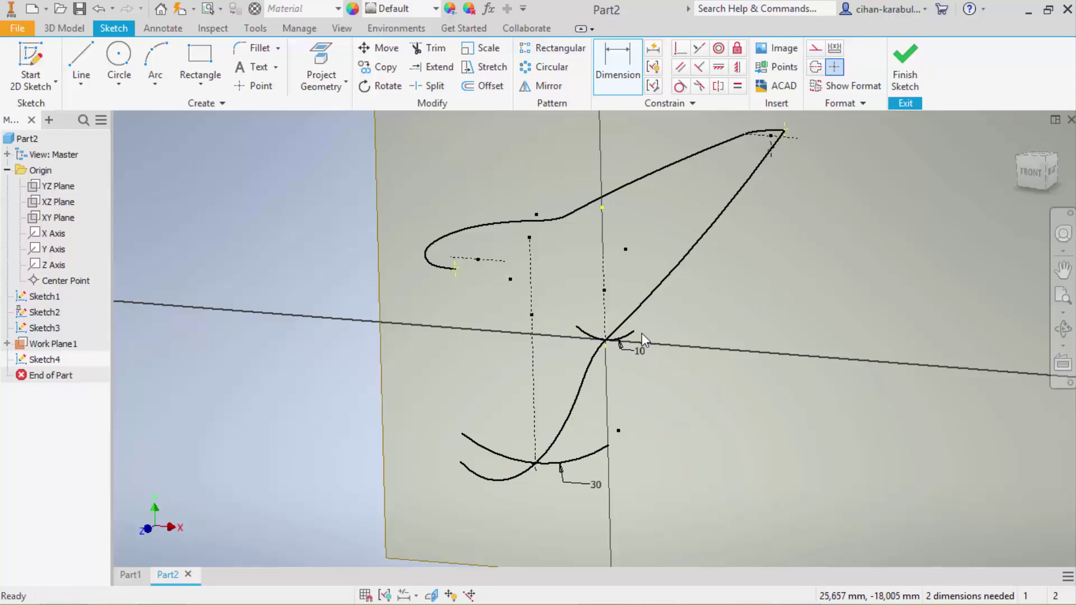
pyautogui.moveTo(637, 335); pyautogui.dragTo(671, 321)
pyautogui.click(905, 66)
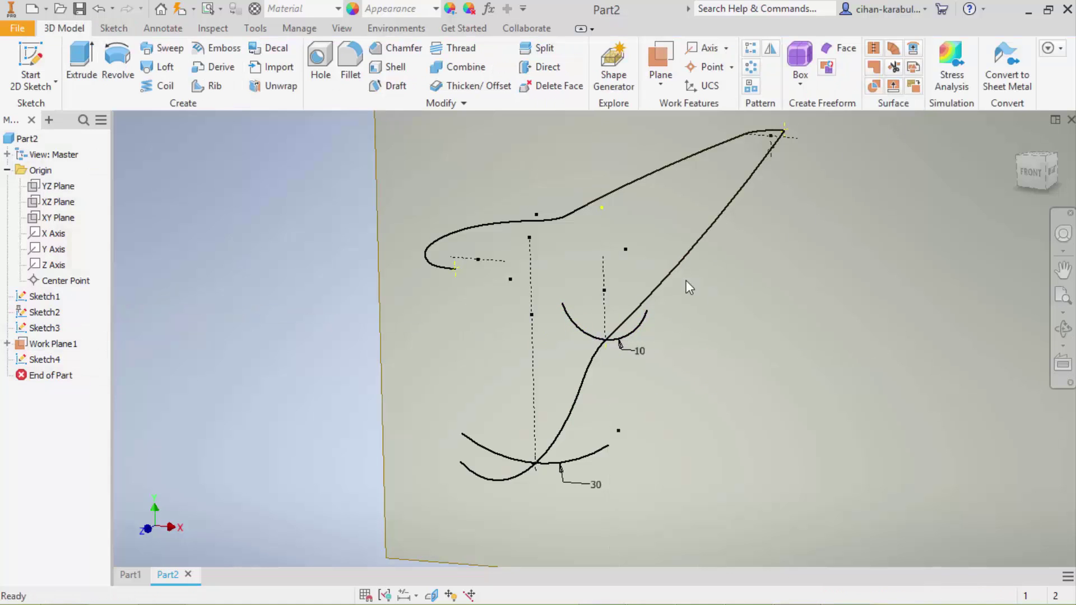
# Step: Hide Work Plane1
pyautogui.rightClick(51, 344)
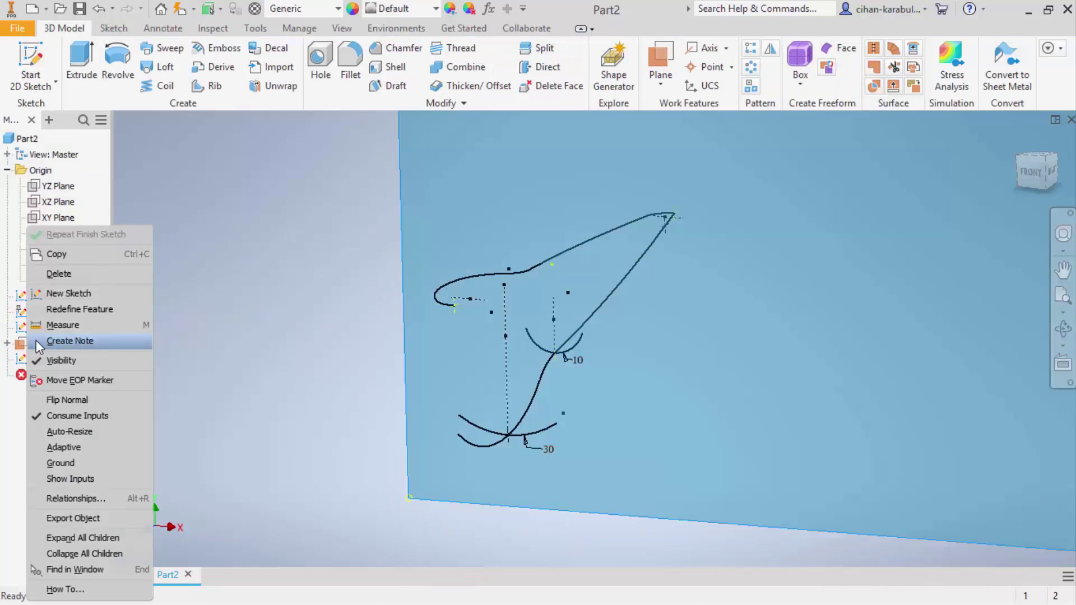
pyautogui.click(65, 361)
pyautogui.scroll(2, 482, 395)
pyautogui.scroll(-4, 643, 283)
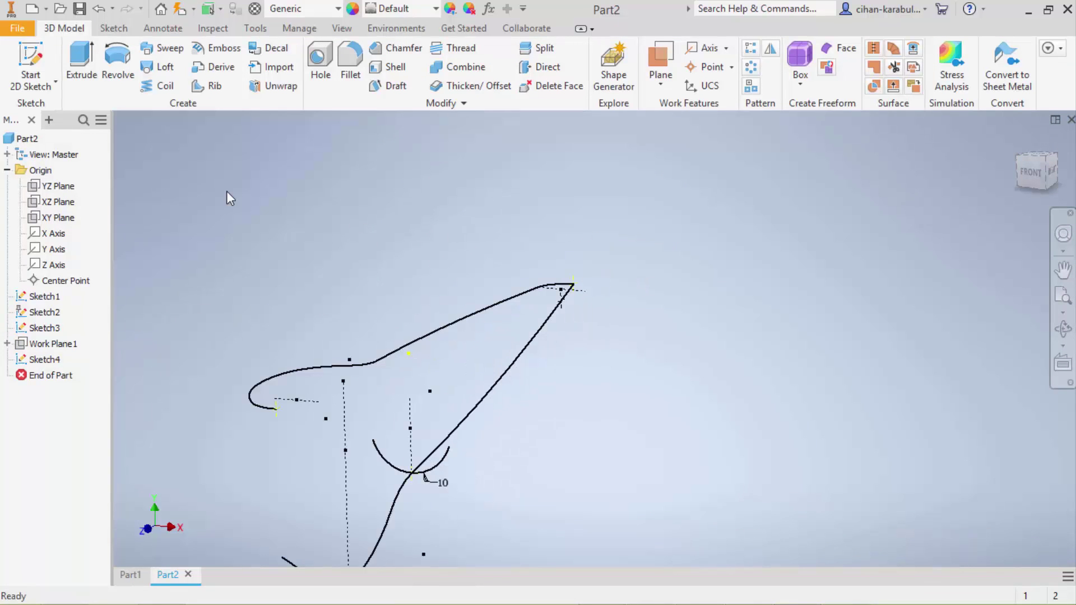
# Step: Create Work Plane2 parallel to the XY Plane through the spoon tip point
pyautogui.click(661, 59)
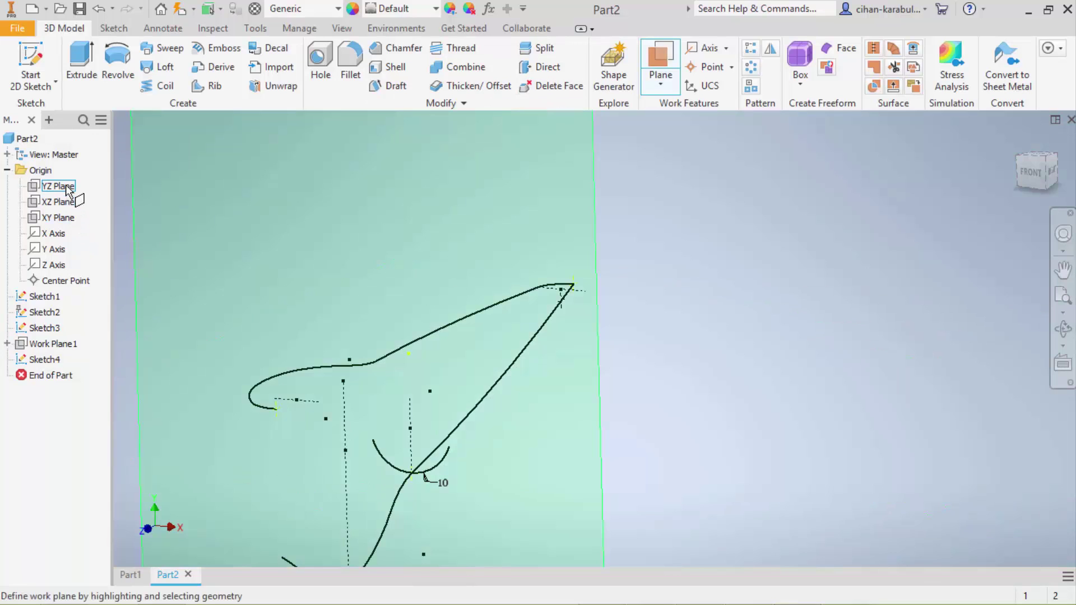
pyautogui.scroll(2, 492, 314)
pyautogui.keyDown('shift'); pyautogui.moveTo(616, 344); pyautogui.dragTo(527, 341, button='middle'); pyautogui.keyUp('shift')
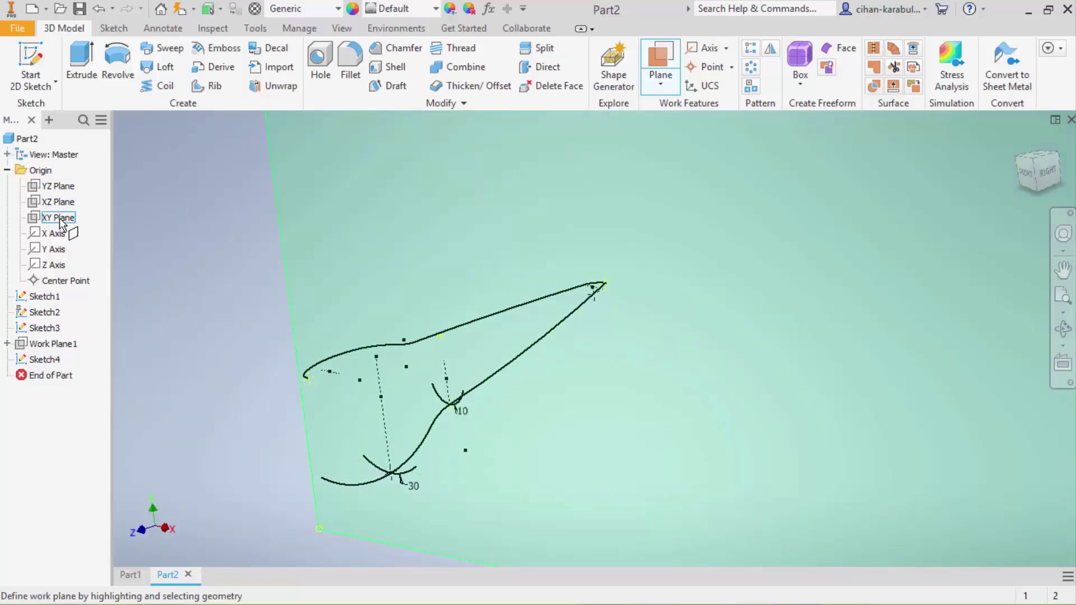
pyautogui.click(57, 217)
pyautogui.click(598, 300)
pyautogui.scroll(3, 597, 314)
pyautogui.moveTo(595, 324)
pyautogui.keyDown('shift'); pyautogui.mouseDown(button='middle')
pyautogui.moveTo(674, 317)
pyautogui.moveTo(648, 358)
pyautogui.moveTo(684, 336)
pyautogui.moveTo(637, 379)
pyautogui.moveTo(615, 269)
pyautogui.mouseUp(button='middle'); pyautogui.keyUp('shift')
# Step: Start a 2D sketch on Work Plane2 and project the existing geometry into it
pyautogui.click(55, 74)
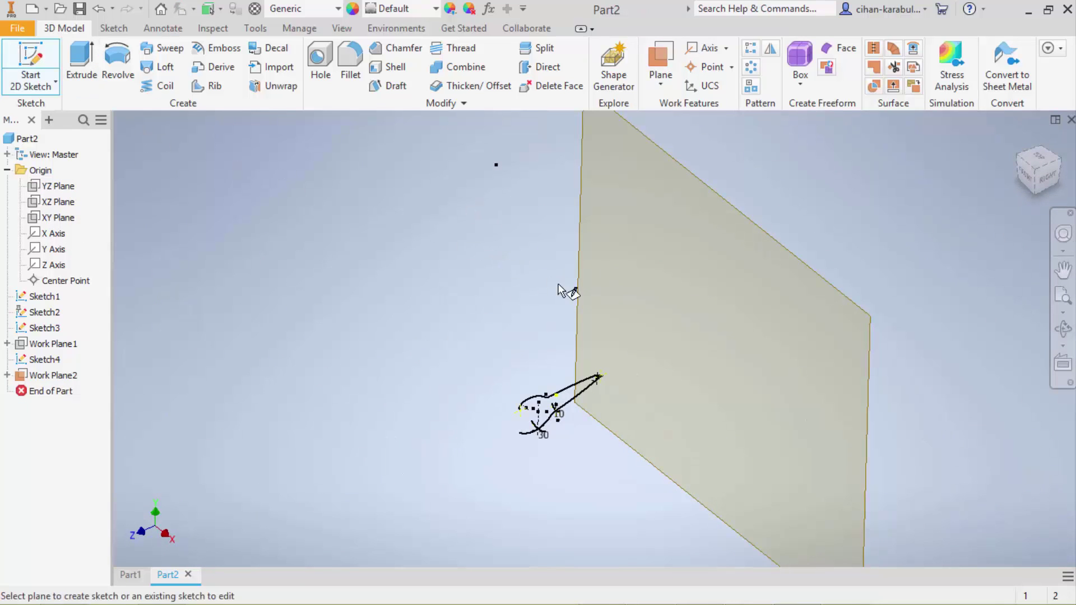
pyautogui.click(588, 301)
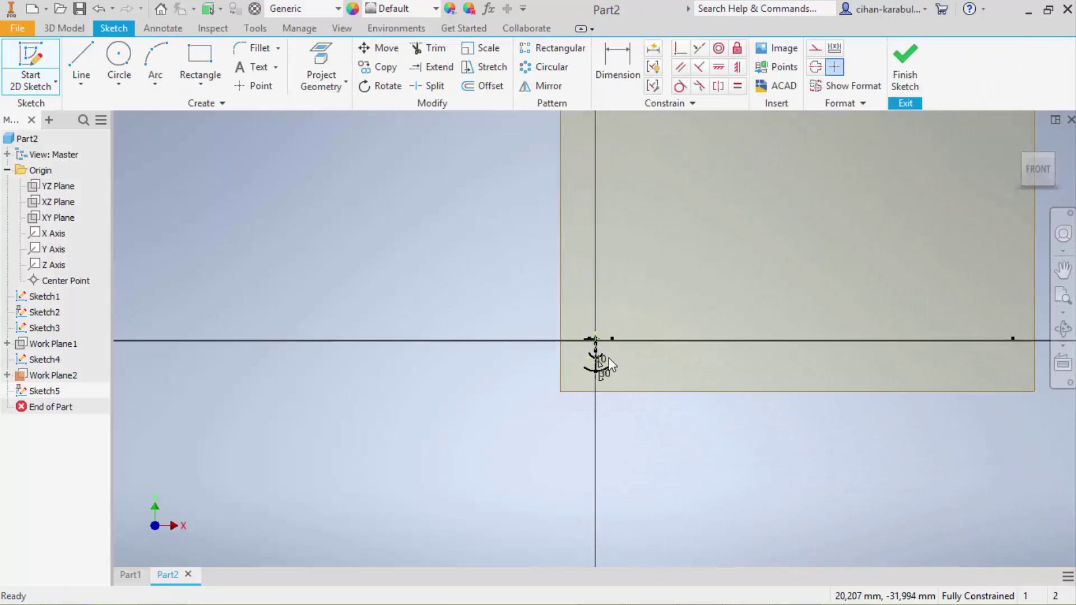
pyautogui.moveTo(584, 308)
pyautogui.keyDown('shift'); pyautogui.mouseDown(button='middle')
pyautogui.moveTo(553, 312)
pyautogui.moveTo(570, 317)
pyautogui.moveTo(559, 295)
pyautogui.mouseUp(button='middle'); pyautogui.keyUp('shift')
pyautogui.click(321, 64)
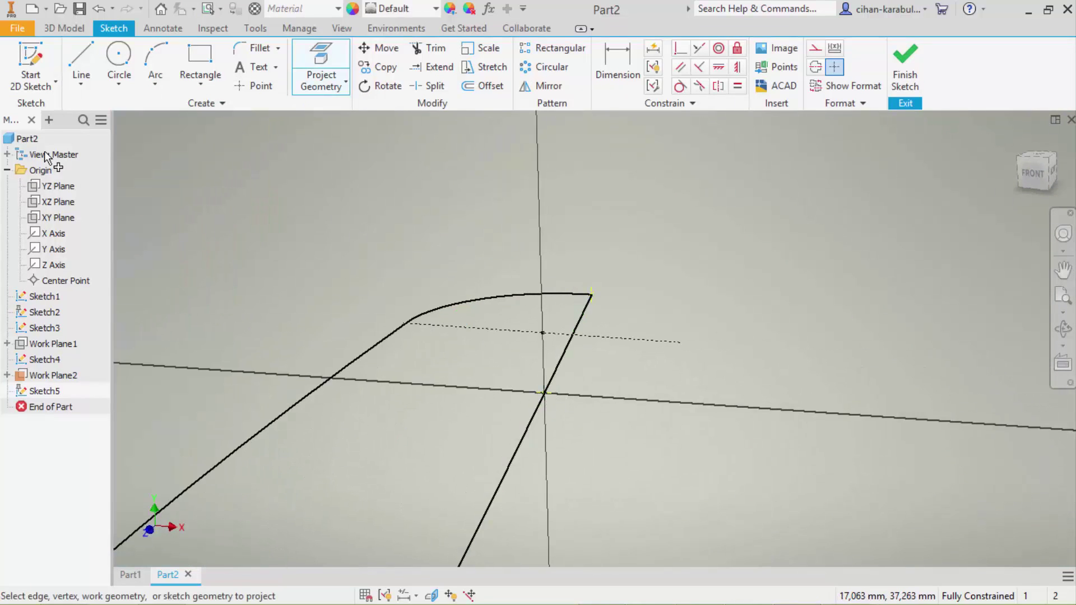
# Step: Draw an arc and constrain its midpoint to the spoon tip intersection point
pyautogui.click(154, 63)
pyautogui.click(411, 357)
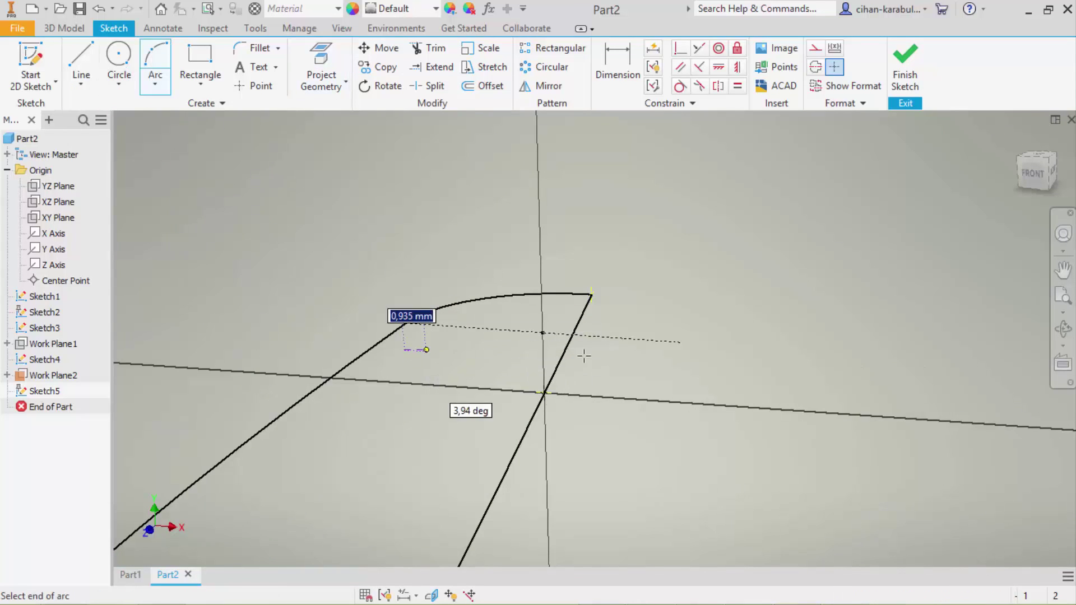
pyautogui.click(685, 359)
pyautogui.press('Escape')
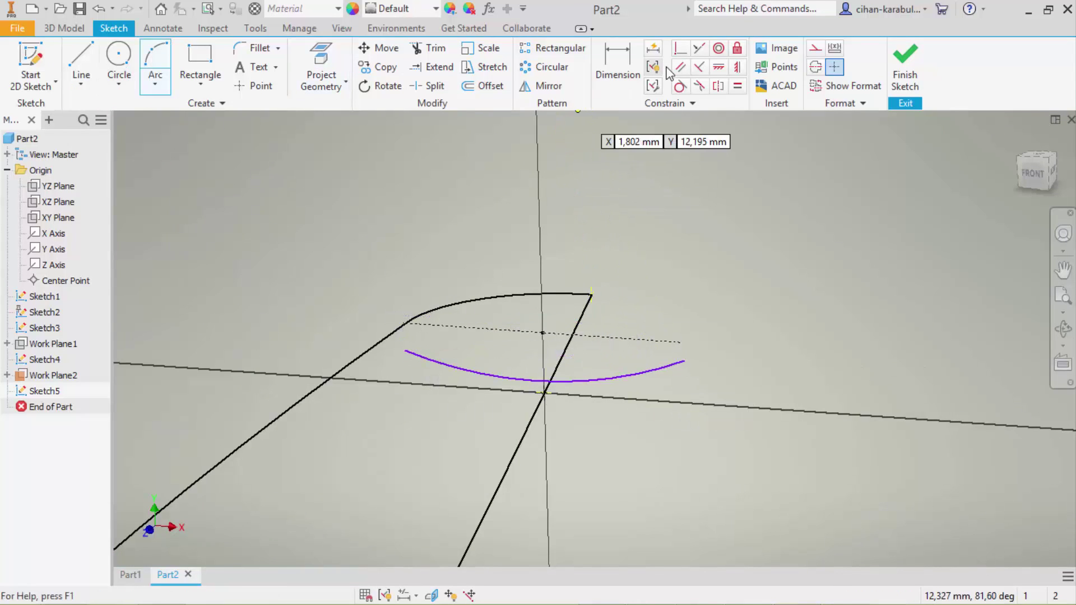
pyautogui.click(680, 48)
pyautogui.click(553, 396)
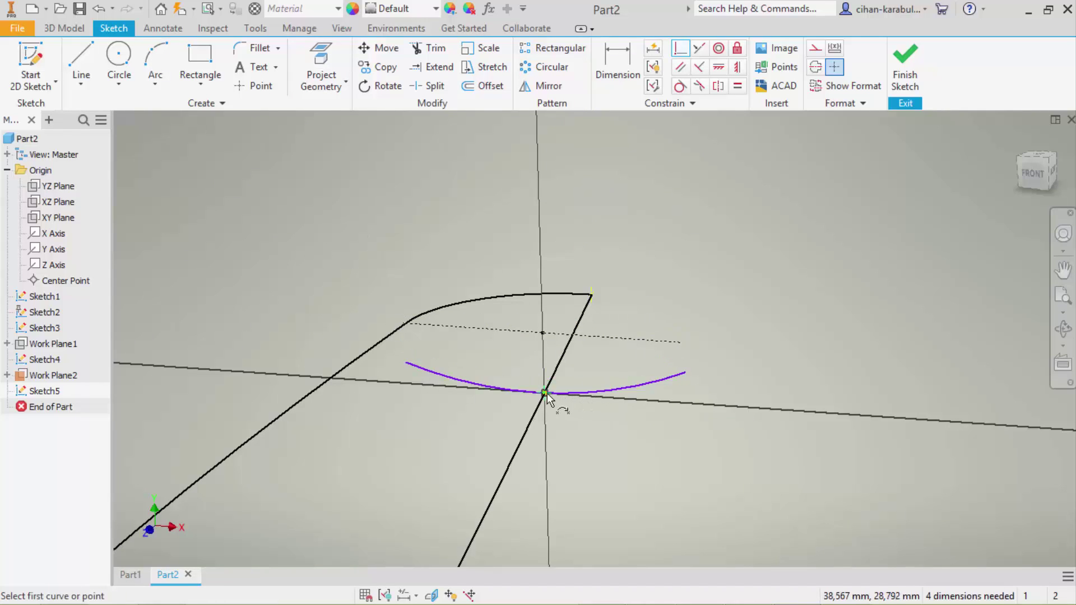
pyautogui.press('Escape')
pyautogui.moveTo(563, 395)
pyautogui.mouseDown()
pyautogui.moveTo(630, 379)
pyautogui.moveTo(595, 400)
pyautogui.mouseUp()
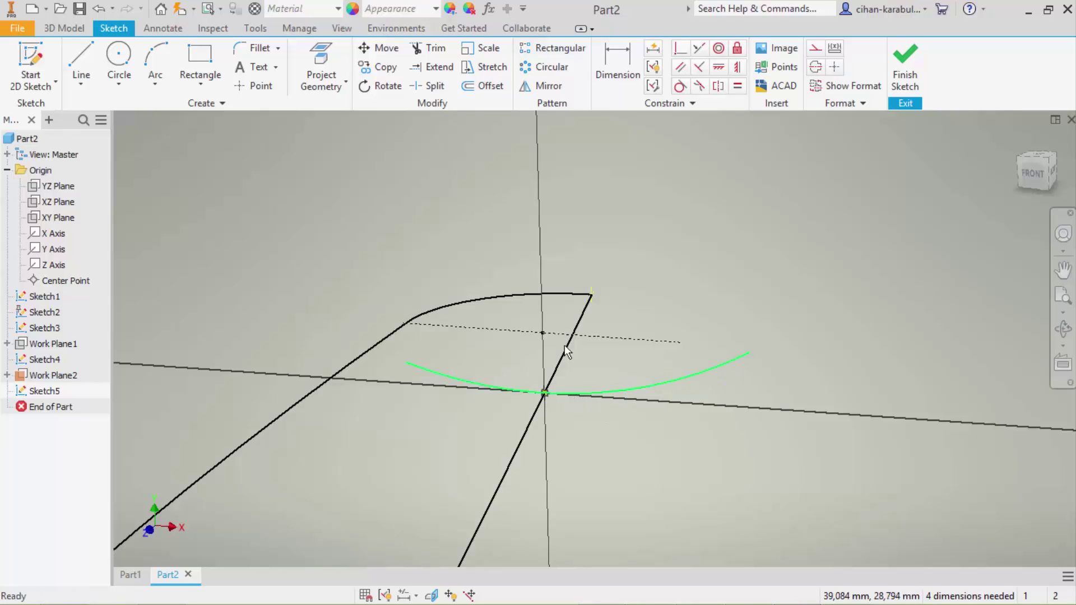
pyautogui.click(680, 49)
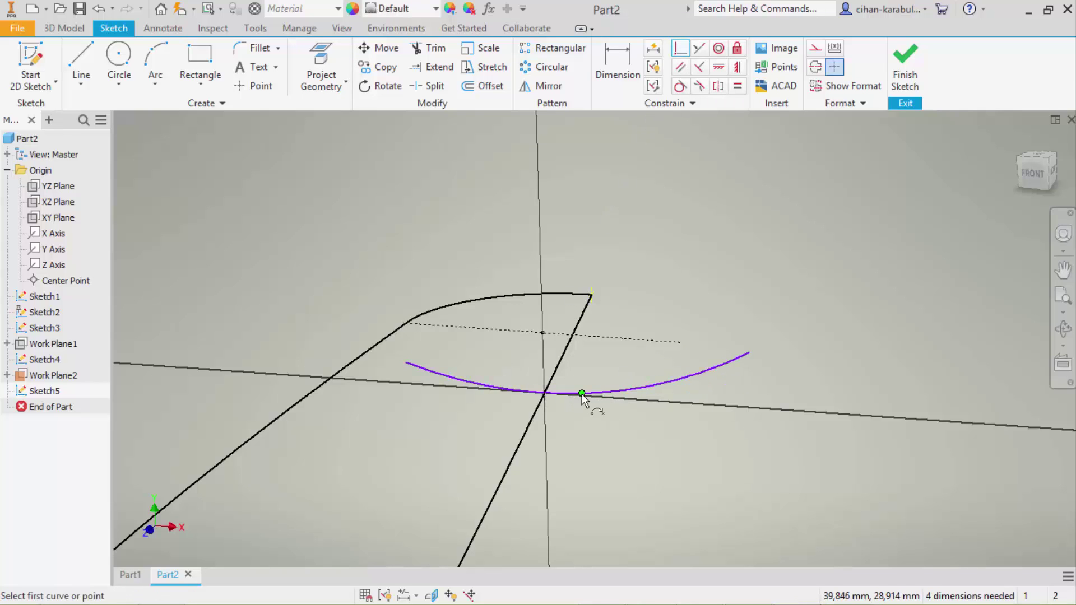
pyautogui.click(582, 395)
pyautogui.click(543, 394)
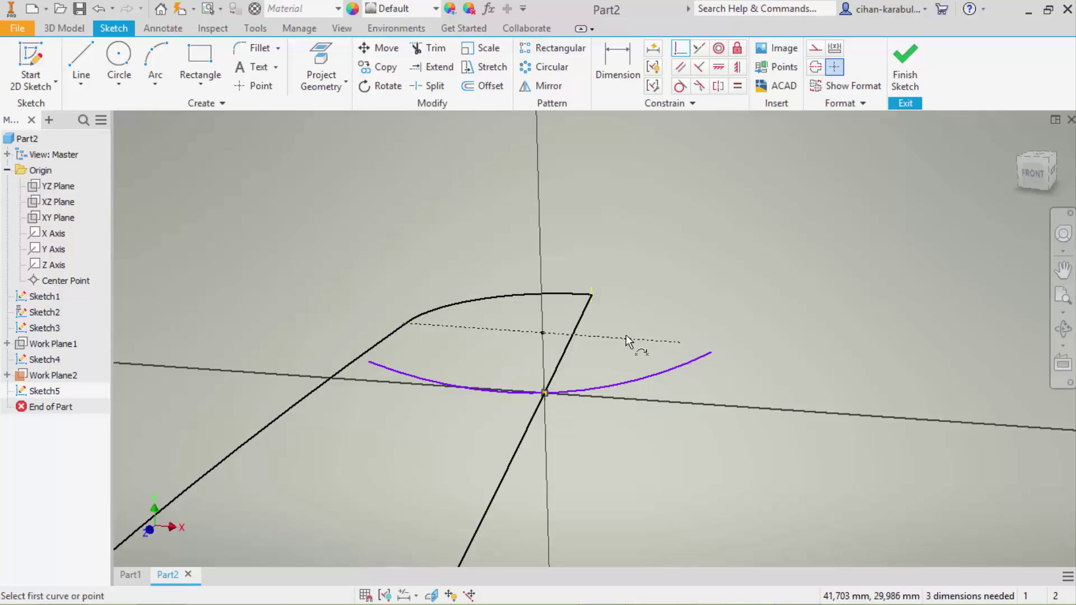
# Step: Dimension the arc radius to 40
pyautogui.click(605, 70)
pyautogui.click(645, 380)
pyautogui.click(645, 451)
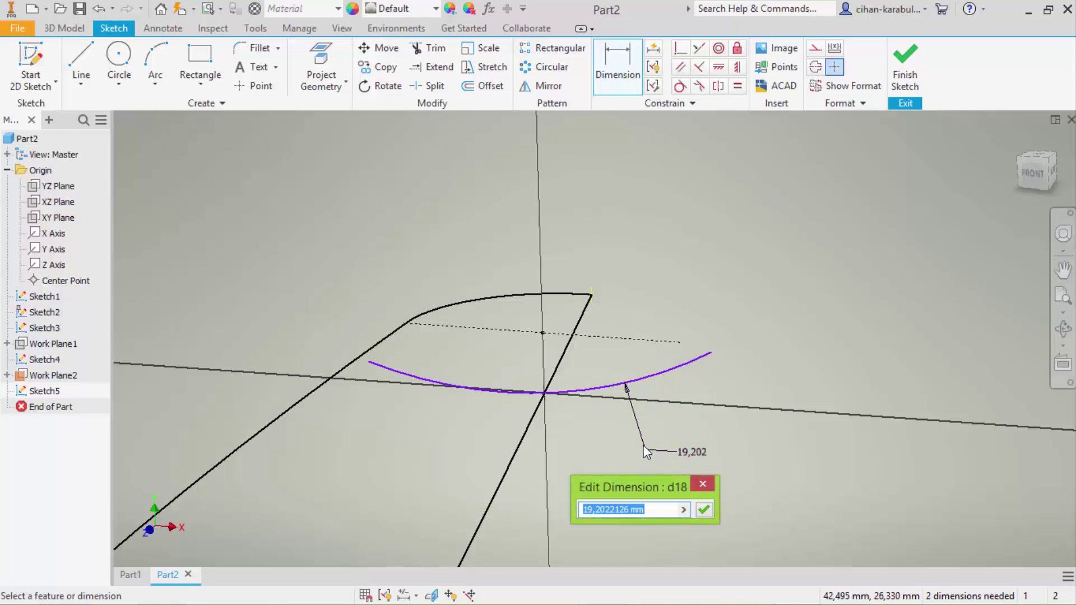
pyautogui.write('40')
pyautogui.press('Return')
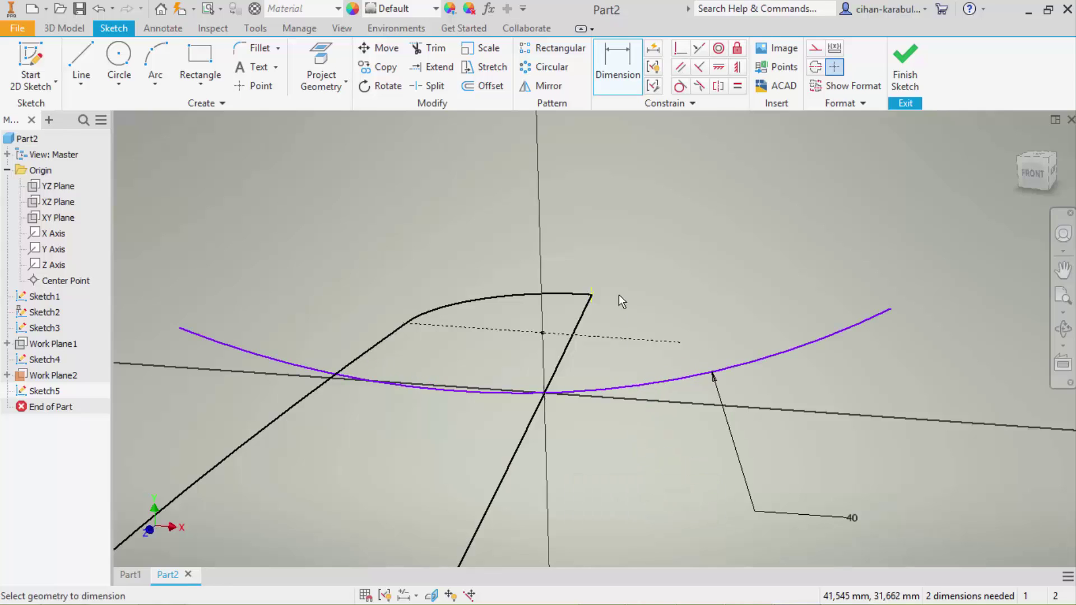
# Step: Add a vertical construction line rising from the arc's centre crossing
pyautogui.click(83, 68)
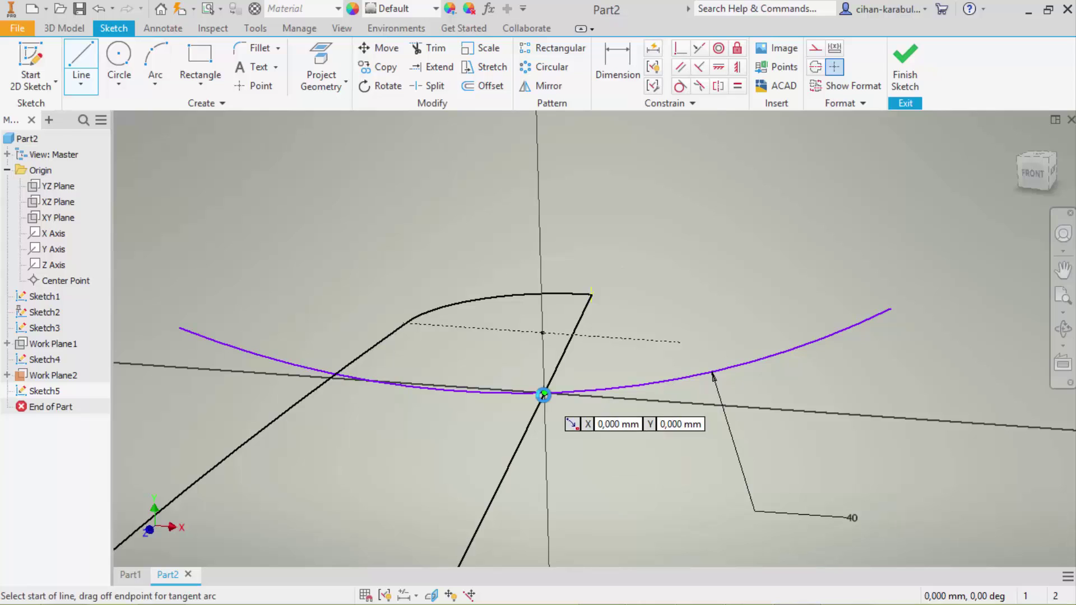
pyautogui.click(543, 392)
pyautogui.click(541, 241)
pyautogui.press('Escape')
pyautogui.click(540, 263)
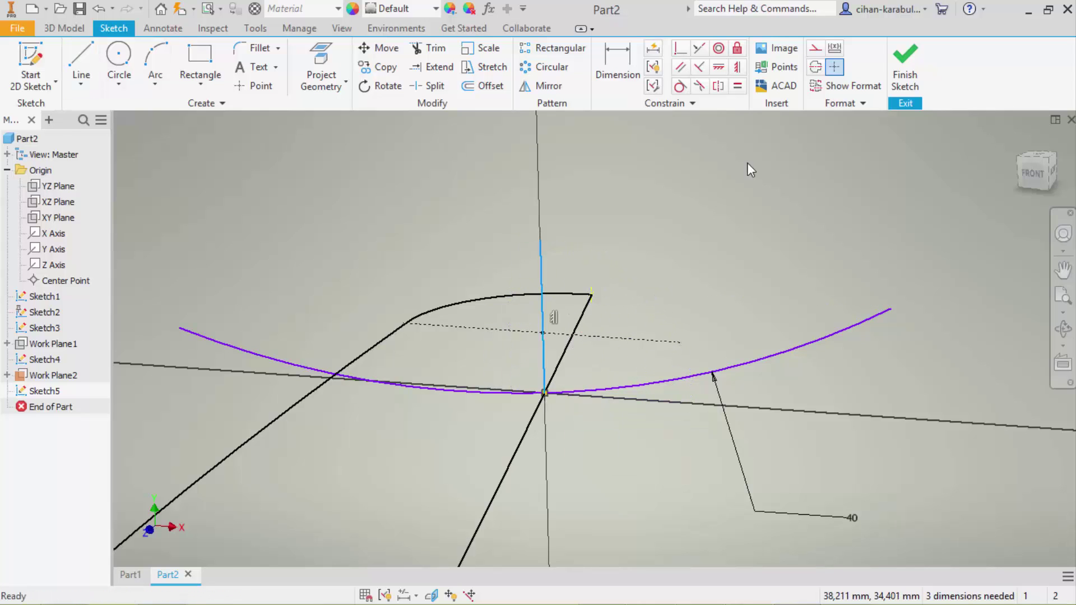
pyautogui.click(817, 51)
pyautogui.scroll(-2, 728, 293)
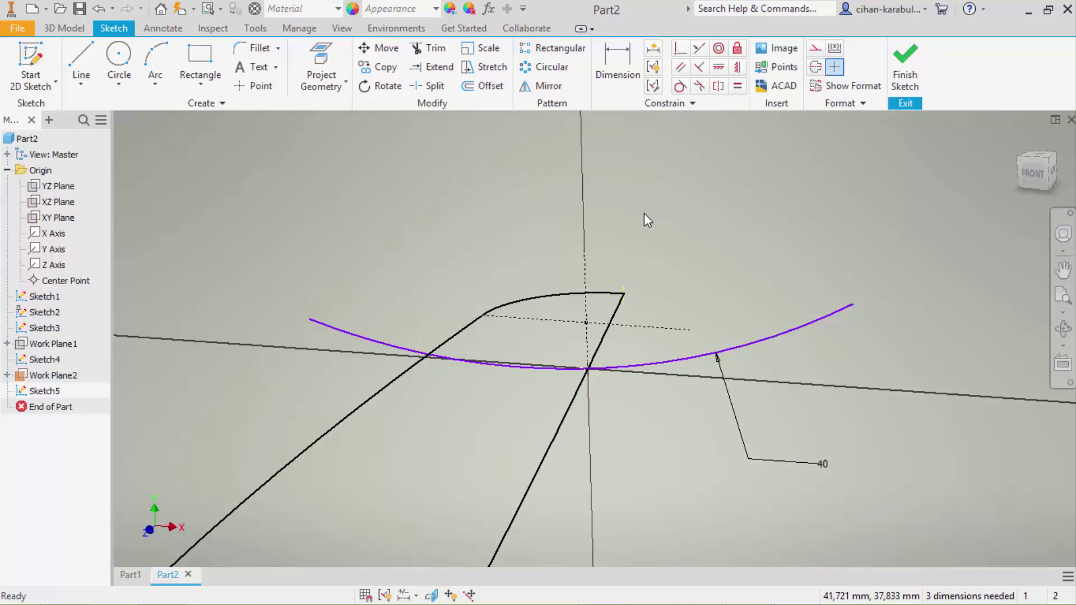
# Step: Constrain the arc's two endpoints horizontal so the arc is level
pyautogui.click(718, 67)
pyautogui.click(307, 321)
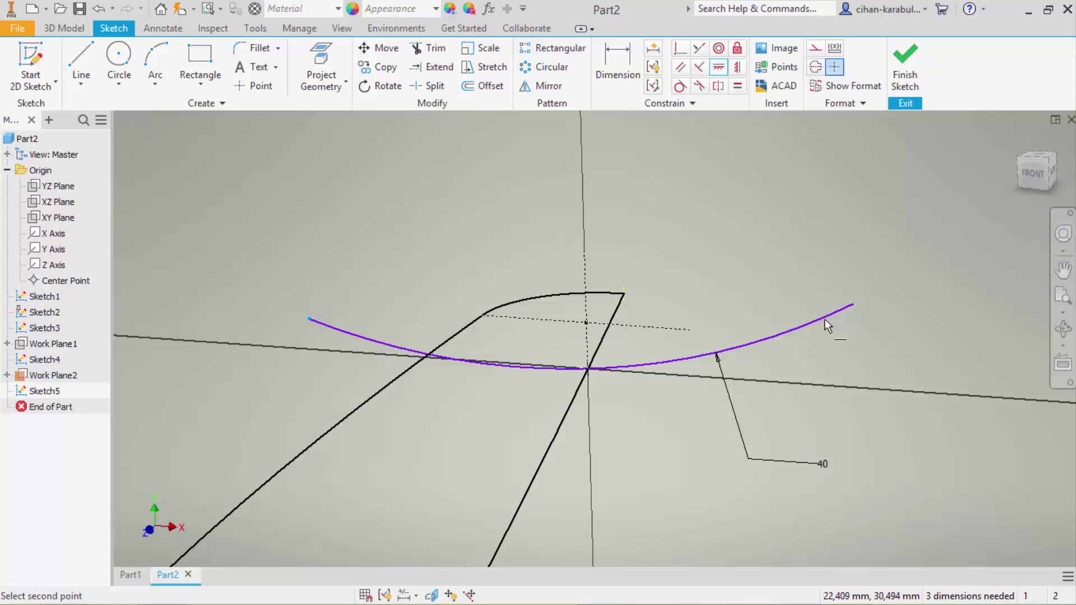
pyautogui.click(853, 302)
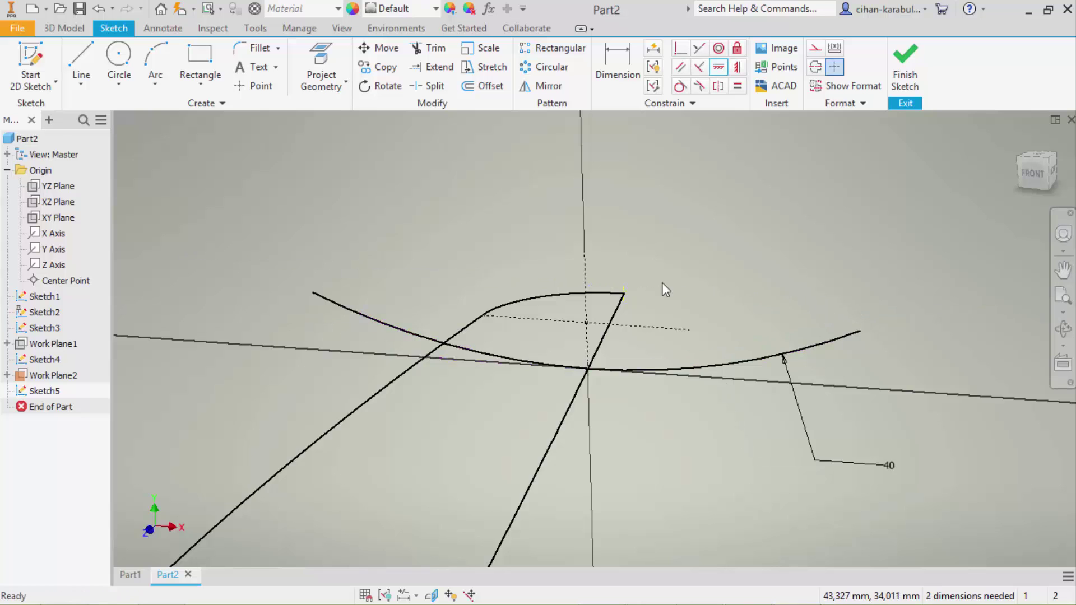
pyautogui.scroll(-5, 662, 286)
# Step: Finish the arc sketch and hide Work Plane2
pyautogui.click(906, 62)
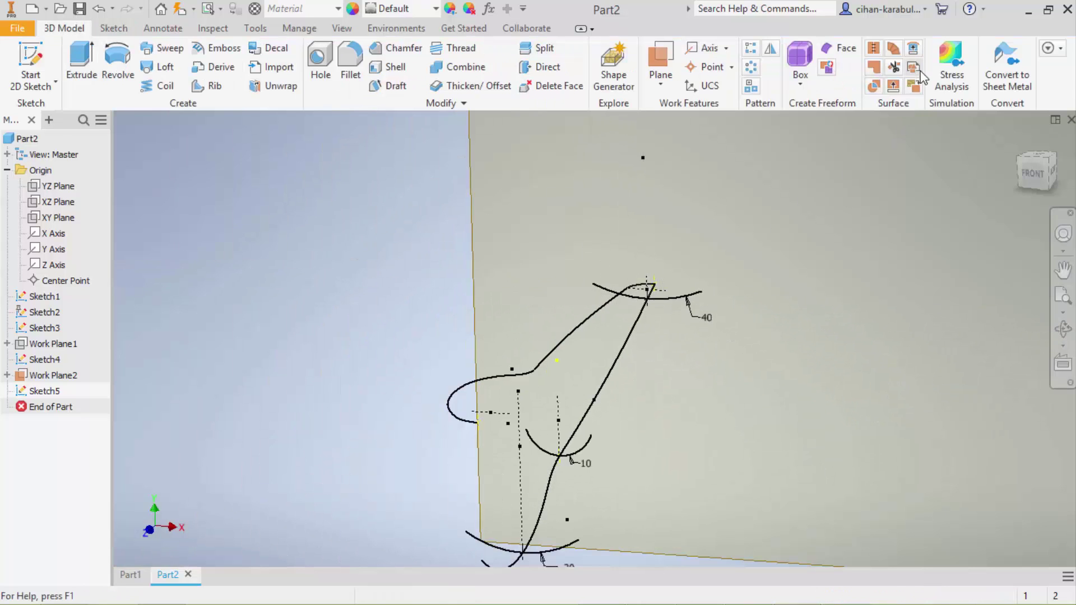
pyautogui.keyDown('shift'); pyautogui.moveTo(786, 279); pyautogui.dragTo(575, 301, button='middle'); pyautogui.keyUp('shift')
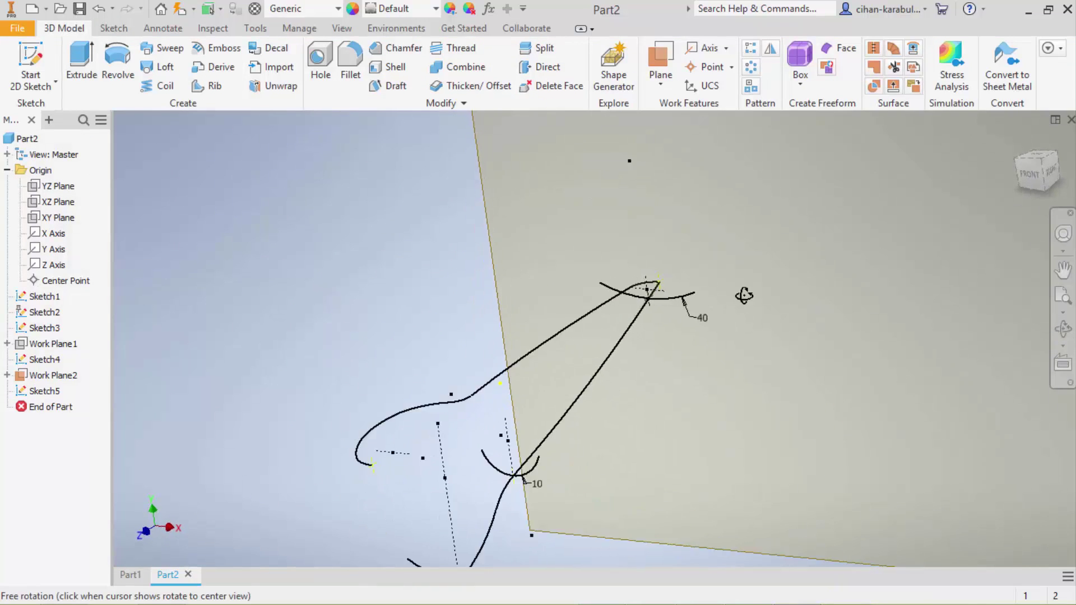
pyautogui.rightClick(84, 375)
pyautogui.click(112, 360)
pyautogui.scroll(-2, 575, 304)
pyautogui.keyDown('shift'); pyautogui.moveTo(693, 322); pyautogui.dragTo(673, 358, button='middle'); pyautogui.keyUp('shift')
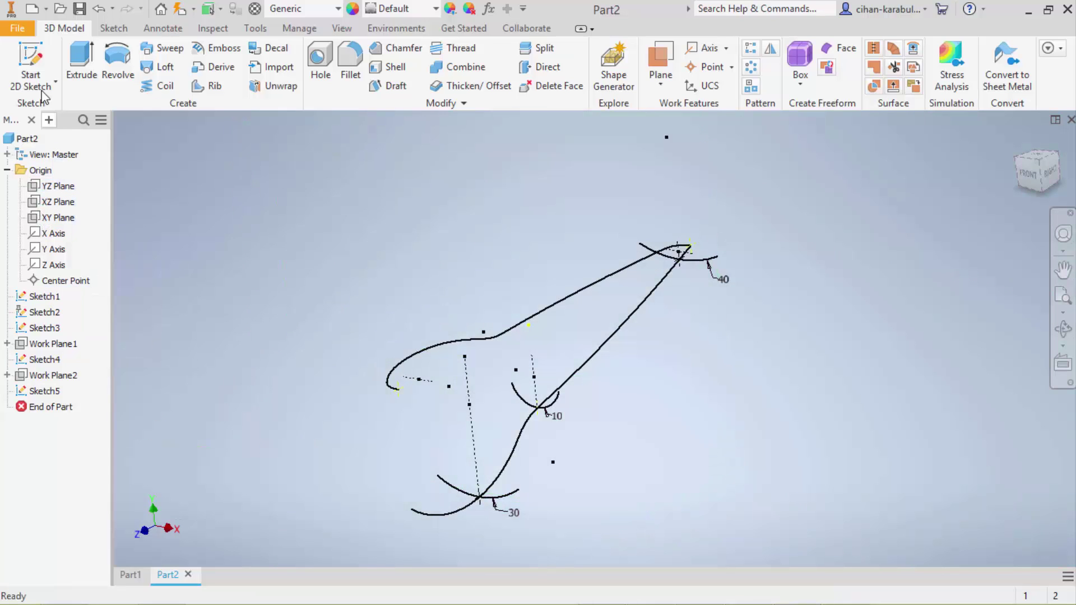
# Step: Create a sketch on the vertical origin plane with projected geometry, then finish it
pyautogui.click(31, 62)
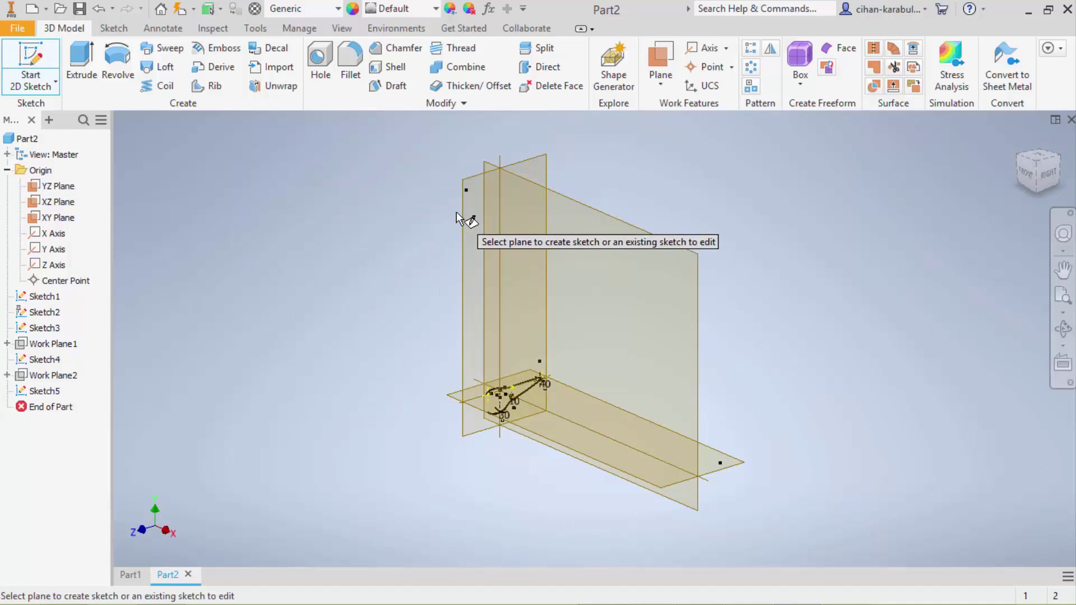
pyautogui.click(464, 219)
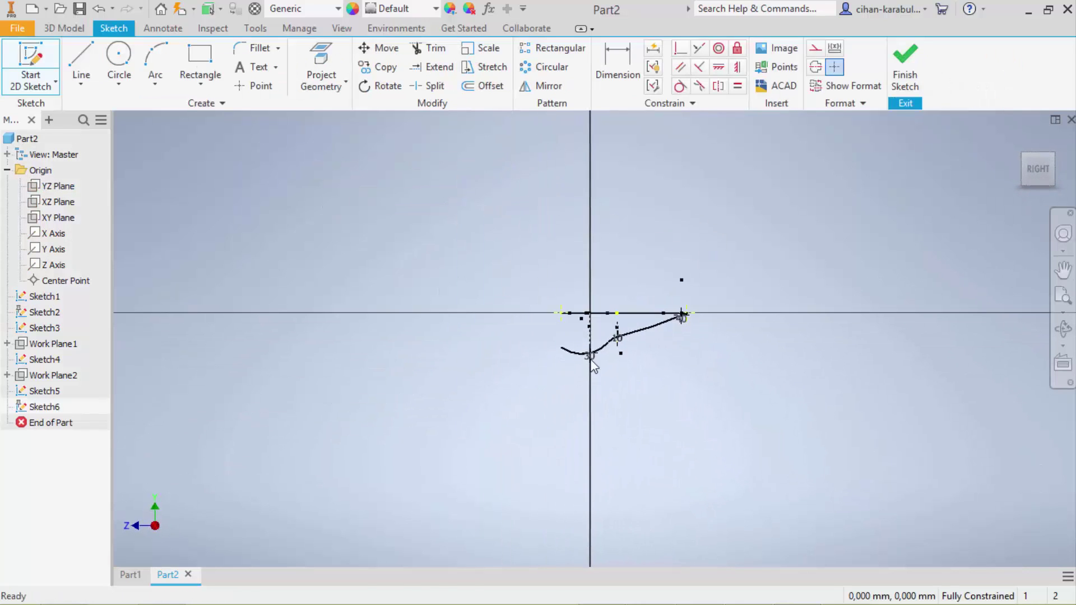
pyautogui.keyDown('shift'); pyautogui.moveTo(661, 324); pyautogui.dragTo(667, 334, button='middle'); pyautogui.keyUp('shift')
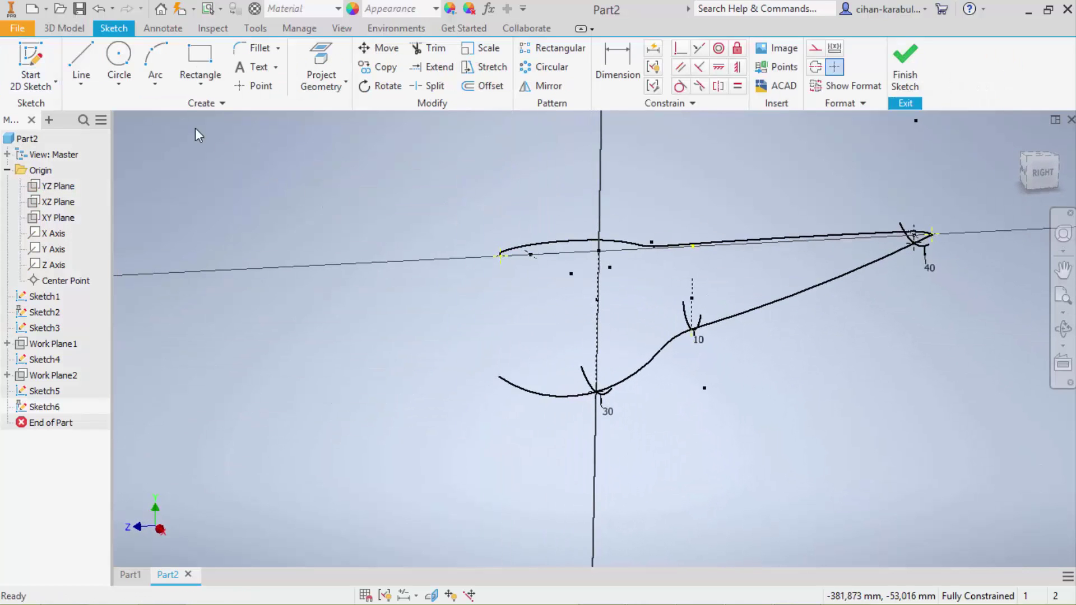
pyautogui.click(321, 66)
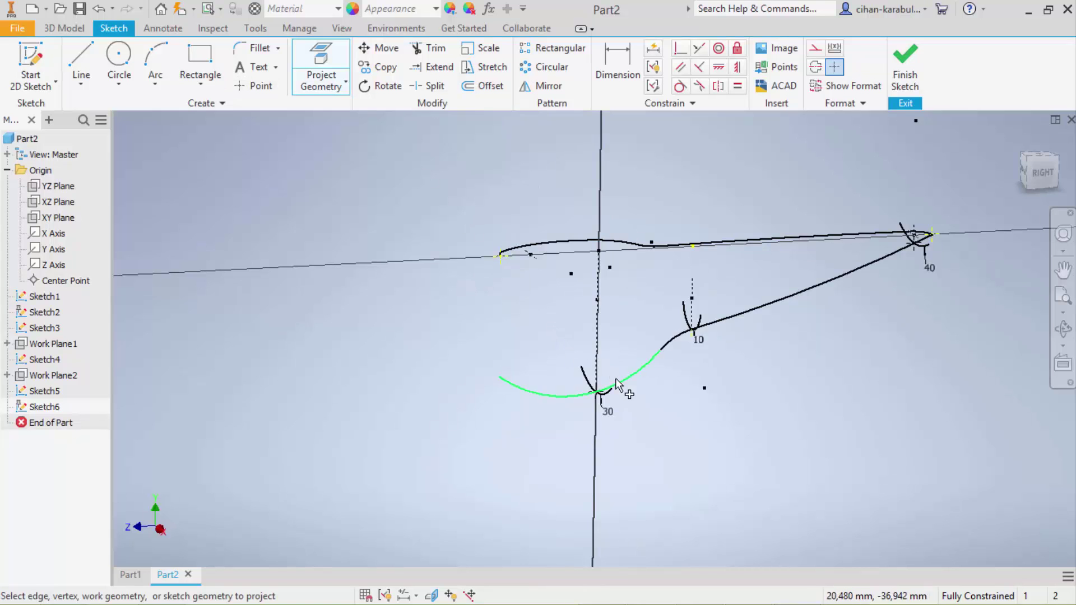
pyautogui.click(903, 84)
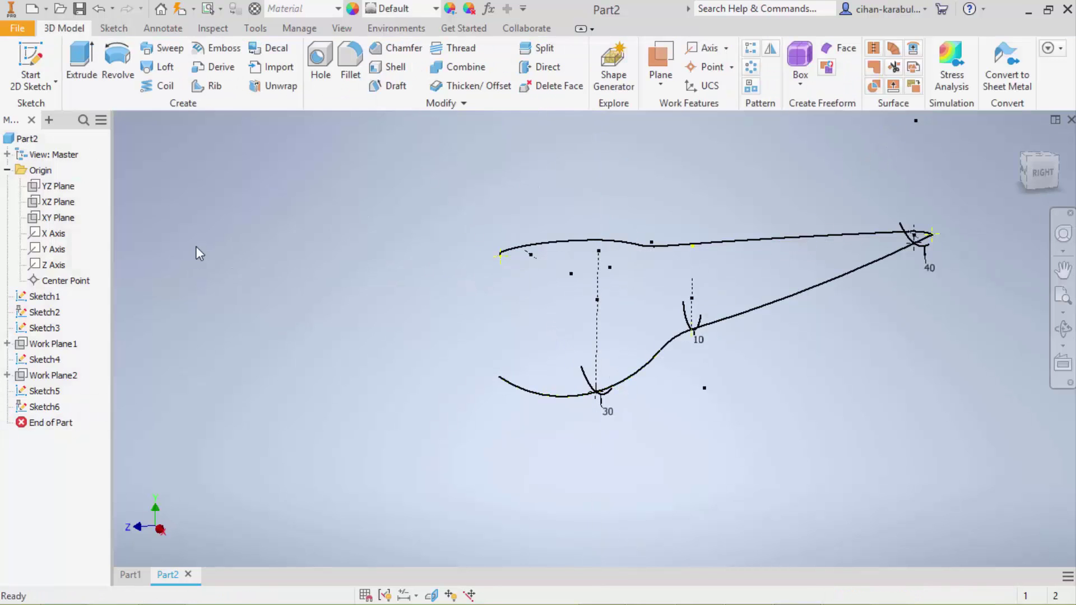
# Step: Create Sketch7 on the YZ Plane, projecting part of the lower side curve
pyautogui.click(62, 186)
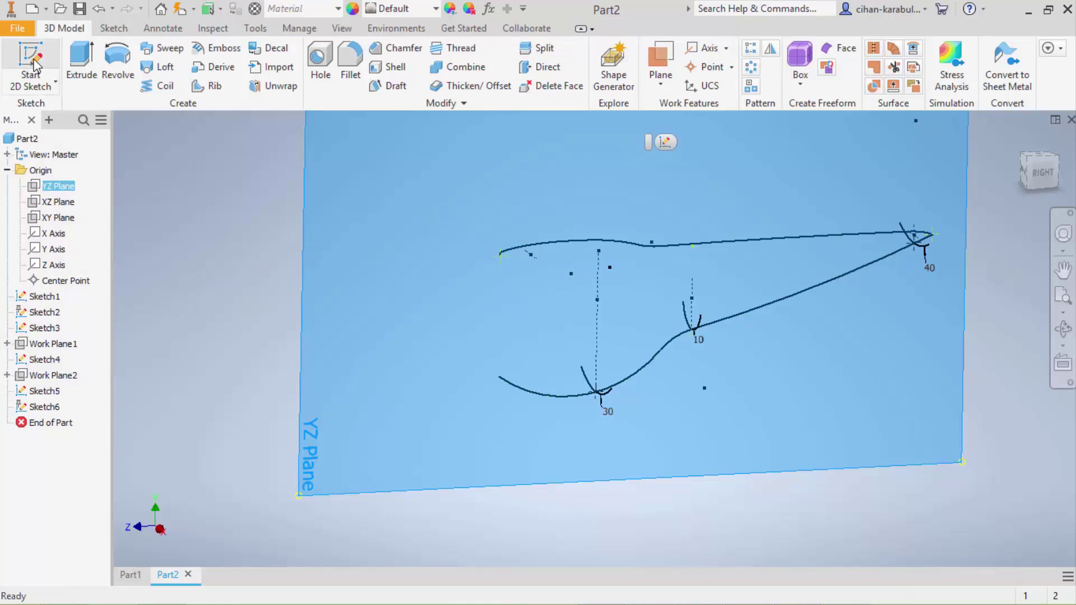
pyautogui.click(31, 63)
pyautogui.press('p')
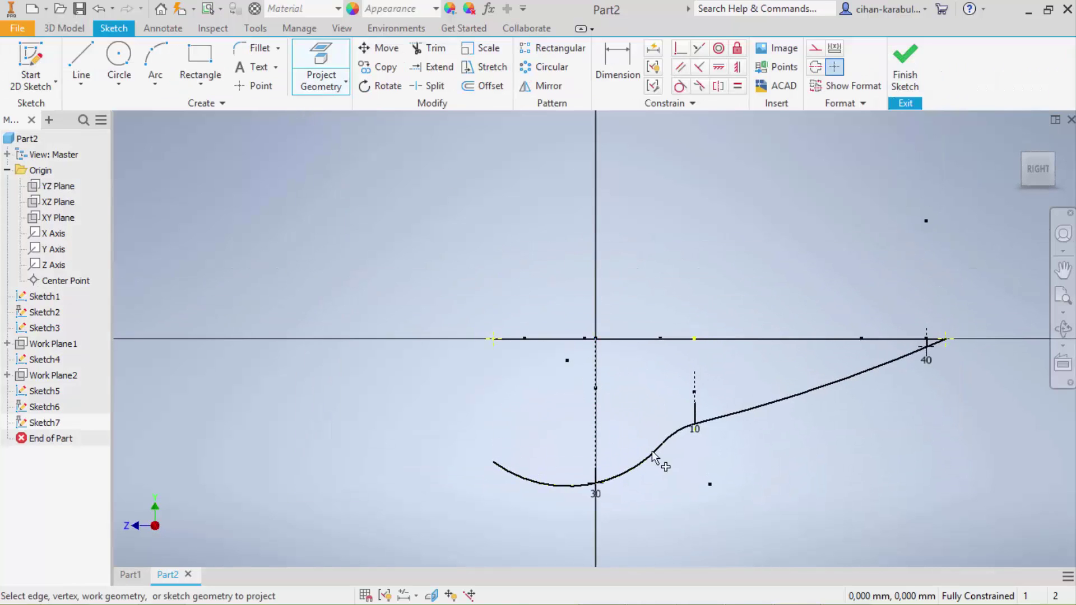
pyautogui.click(906, 62)
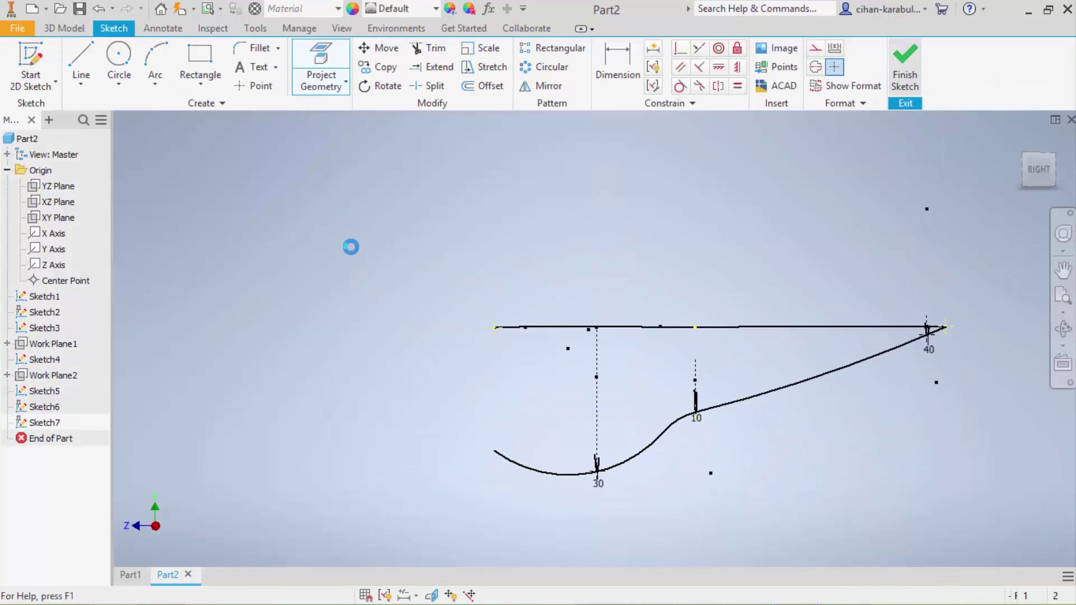
# Step: Create Sketch8 on the YZ Plane projecting the handle portion of the side curve
pyautogui.click(61, 187)
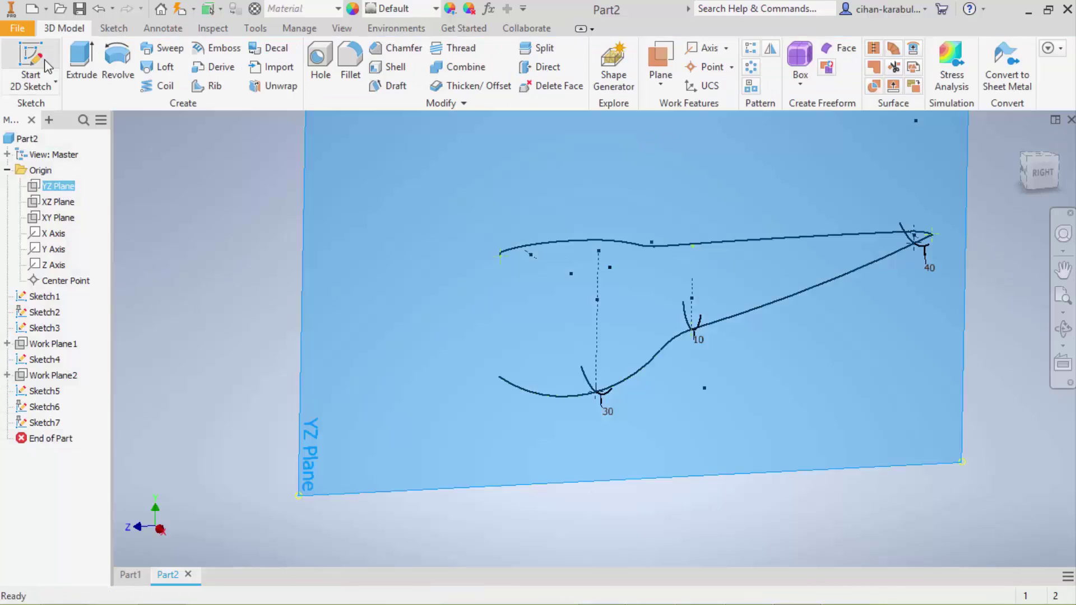
pyautogui.click(30, 70)
pyautogui.click(322, 52)
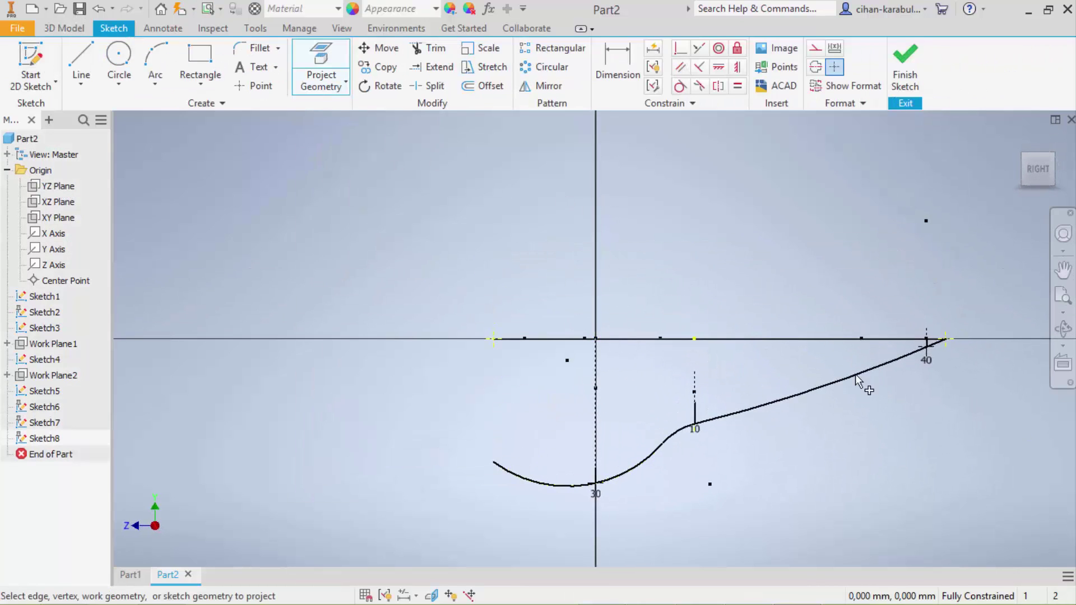
pyautogui.click(824, 387)
pyautogui.click(905, 62)
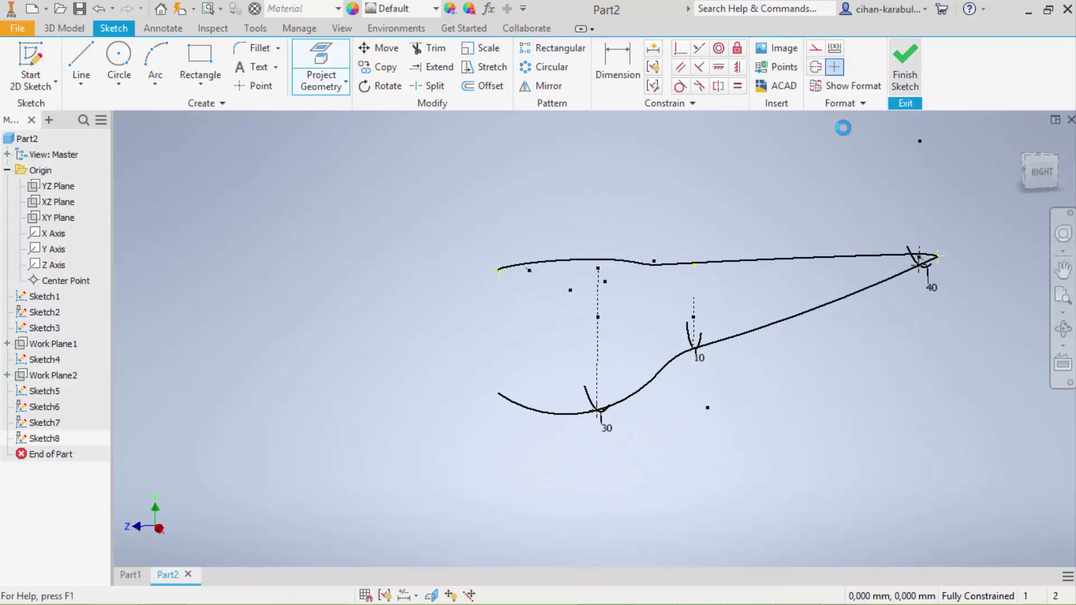
pyautogui.rightClick(51, 314)
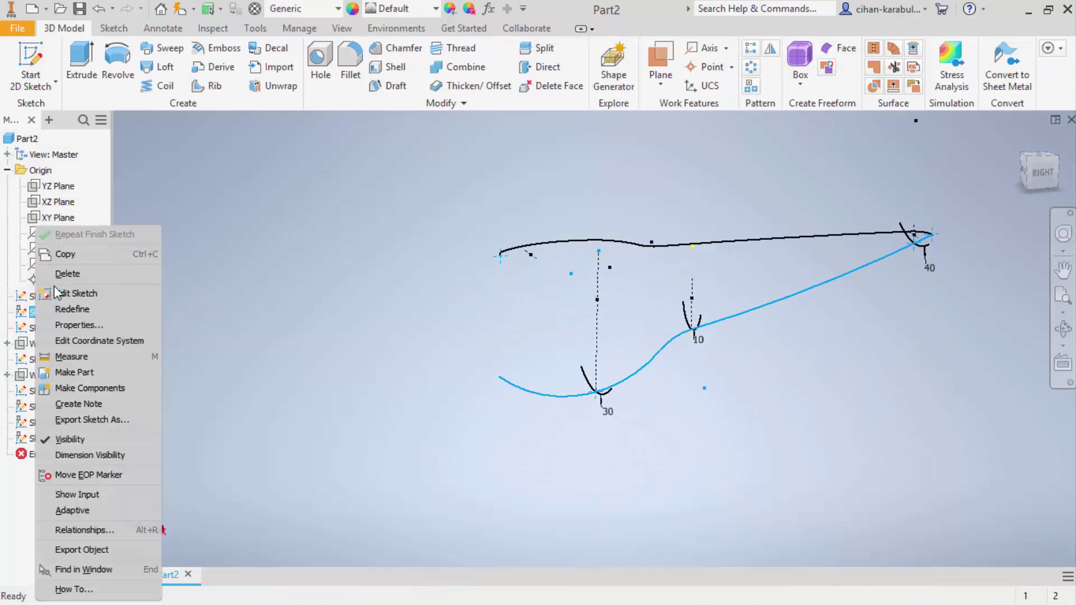
# Step: Check the bowl portion of the lower curve and orbit to an angled view
pyautogui.click(511, 390)
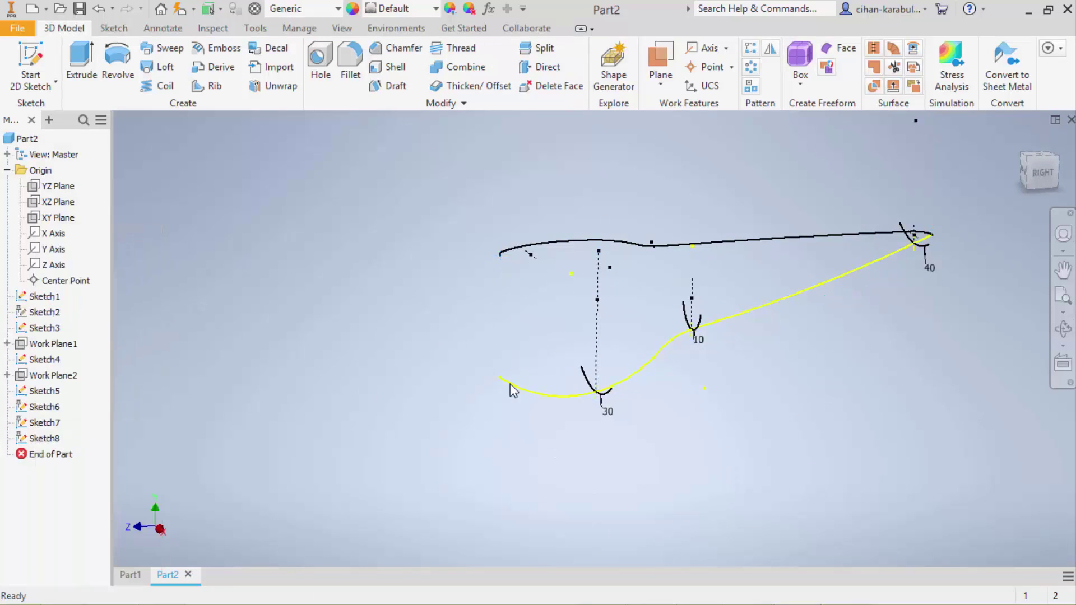
pyautogui.click(649, 368)
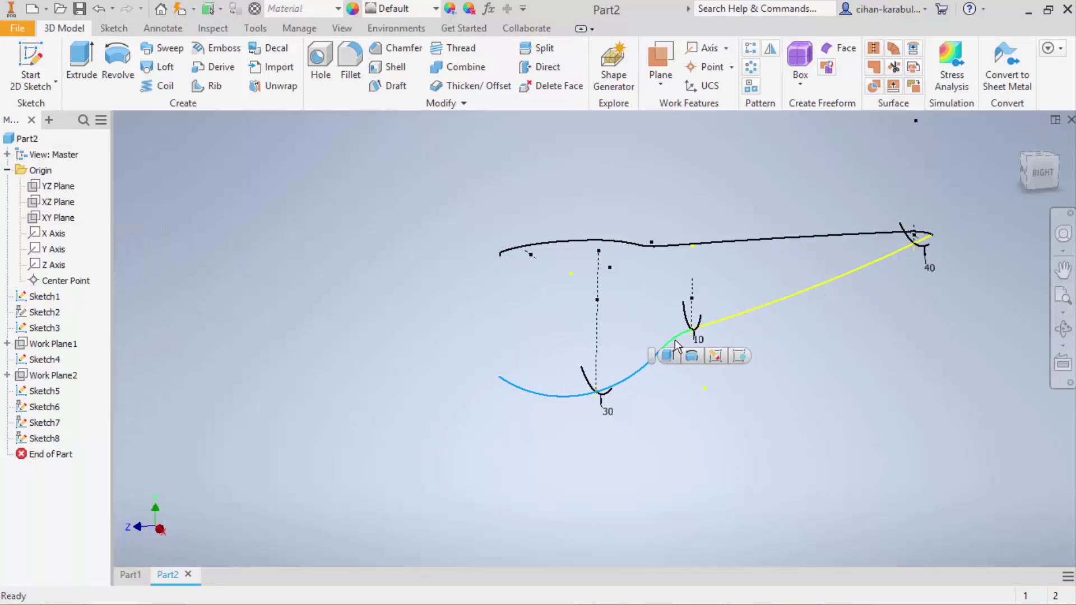
pyautogui.click(421, 395)
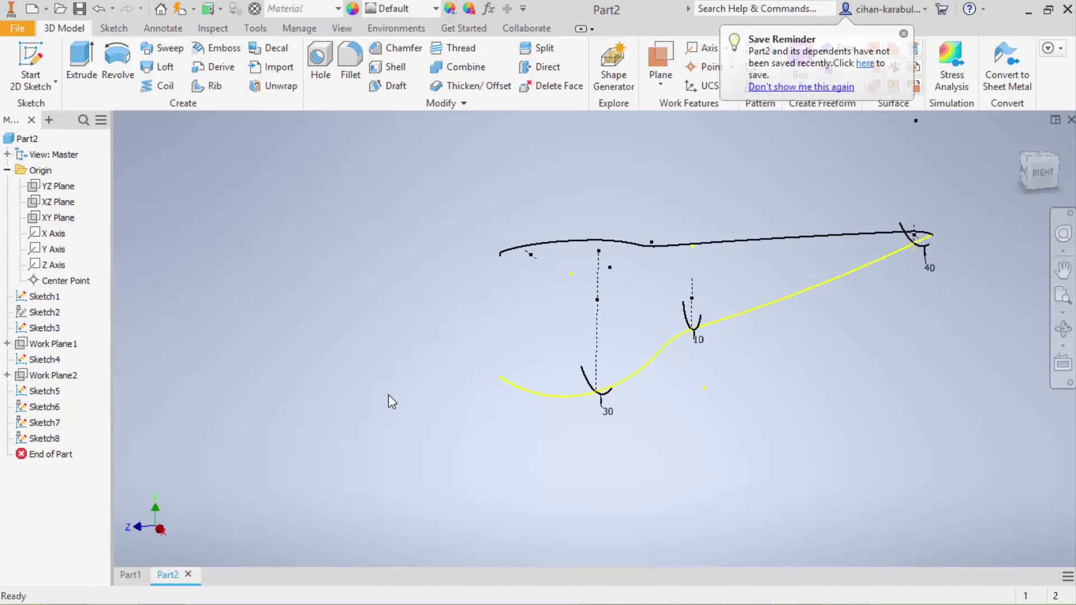
pyautogui.scroll(1, 675, 280)
pyautogui.moveTo(674, 317)
pyautogui.keyDown('shift'); pyautogui.mouseDown(button='middle')
pyautogui.moveTo(720, 331)
pyautogui.moveTo(493, 274)
pyautogui.mouseUp(button='middle'); pyautogui.keyUp('shift')
# Step: Sweep the cross-section profile along the bowl curve to make SweepSrf1
pyautogui.click(164, 49)
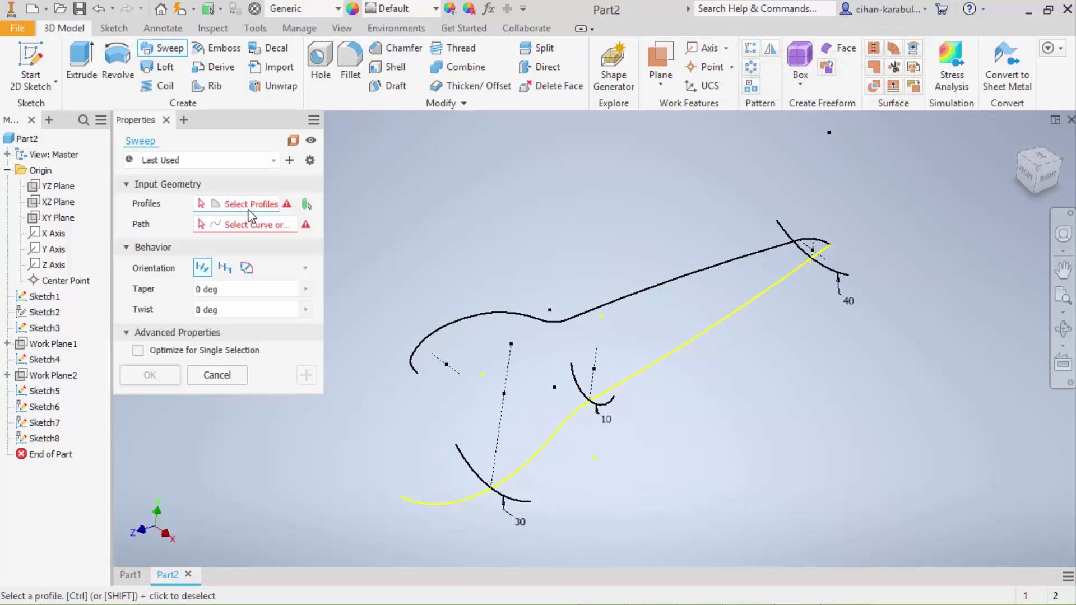
pyautogui.click(547, 440)
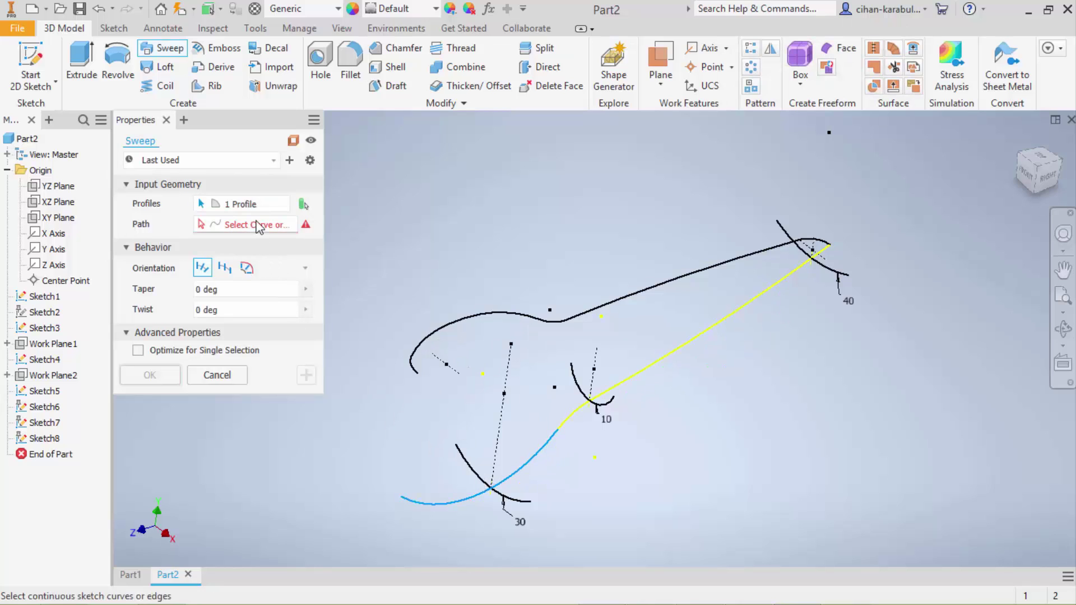
pyautogui.click(465, 467)
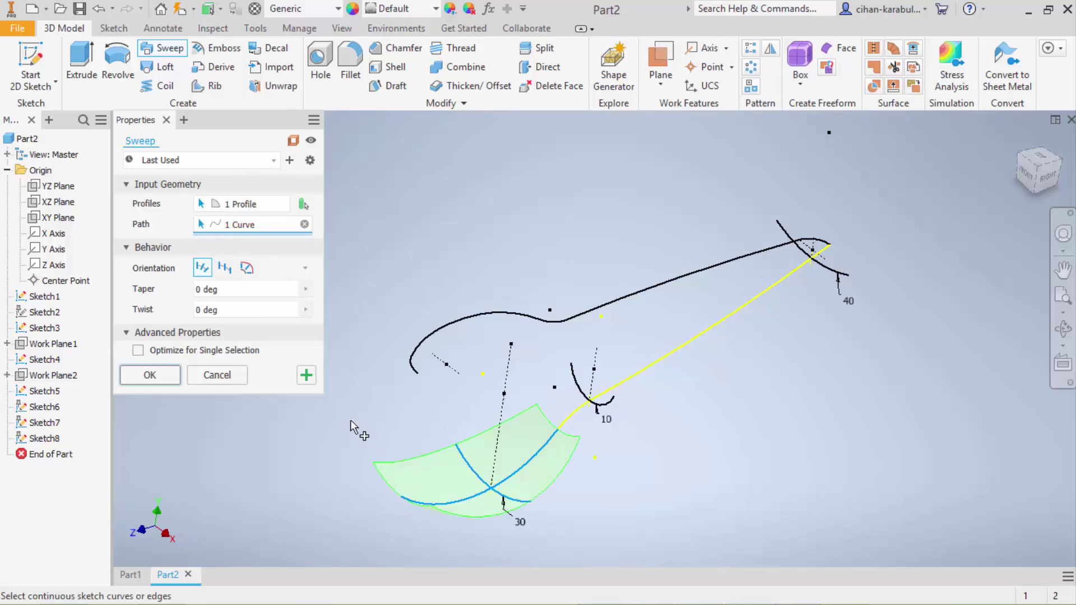
pyautogui.click(168, 375)
pyautogui.moveTo(644, 429)
pyautogui.keyDown('shift'); pyautogui.mouseDown(button='middle')
pyautogui.moveTo(652, 421)
pyautogui.moveTo(642, 439)
pyautogui.moveTo(652, 402)
pyautogui.mouseUp(button='middle'); pyautogui.keyUp('shift')
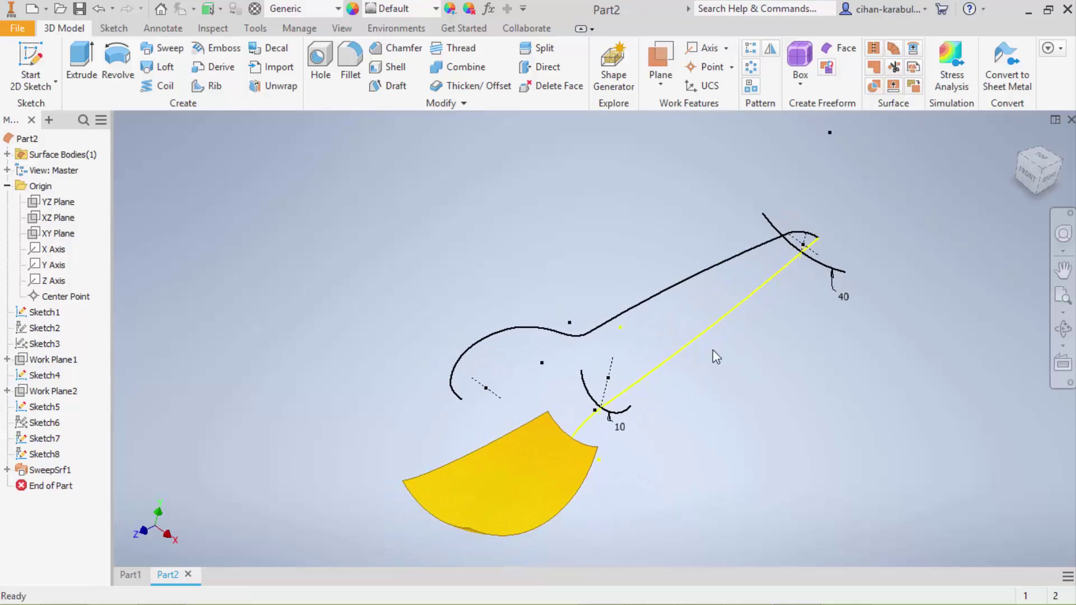
# Step: Sweep a profile along the straight handle line to make SweepSrf2
pyautogui.click(164, 48)
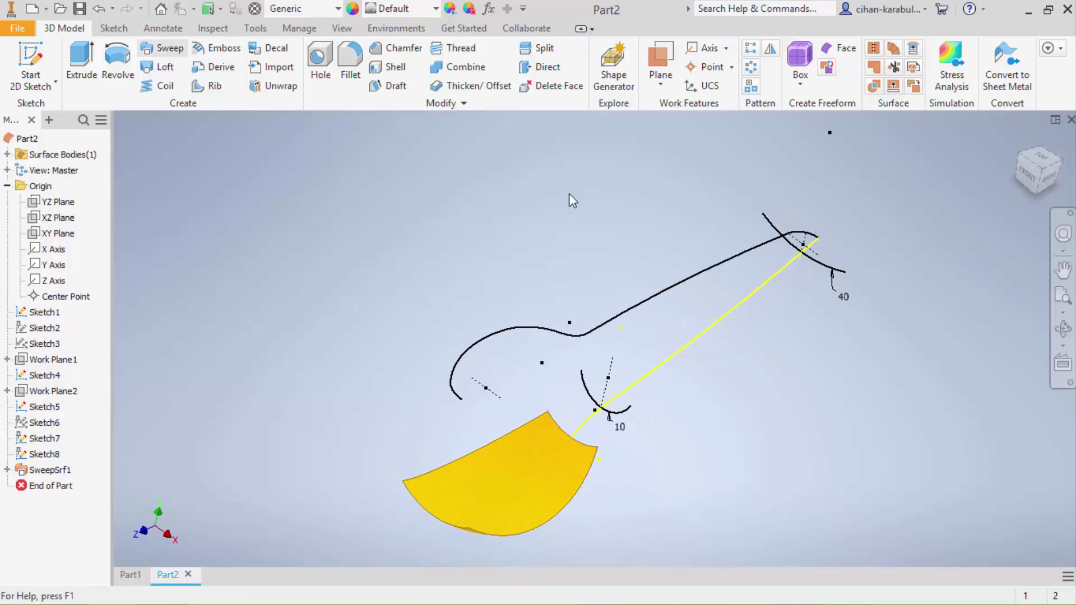
pyautogui.click(830, 273)
pyautogui.click(778, 273)
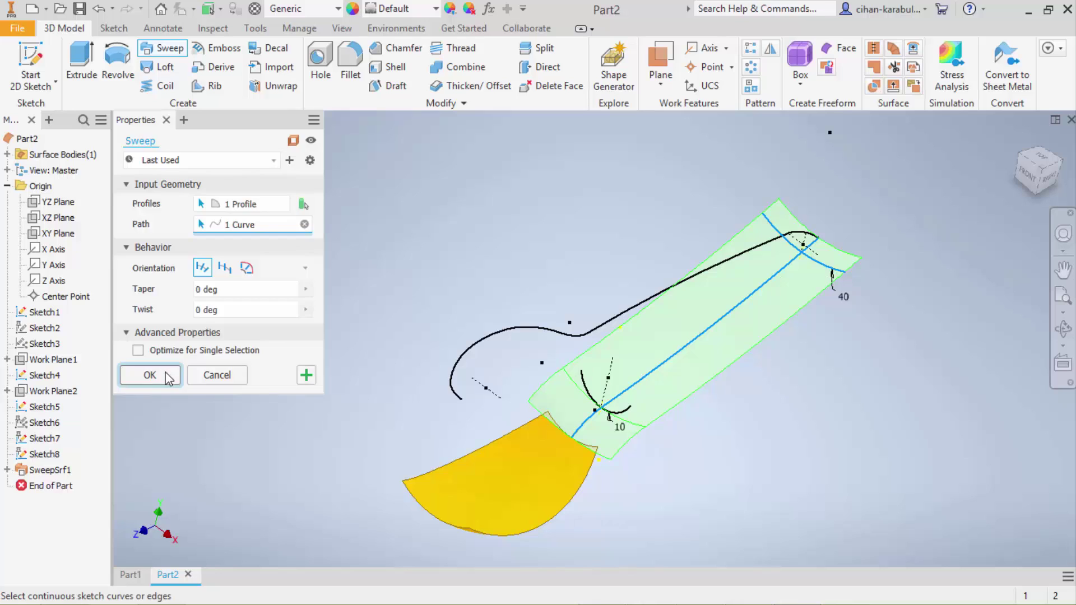
pyautogui.click(168, 378)
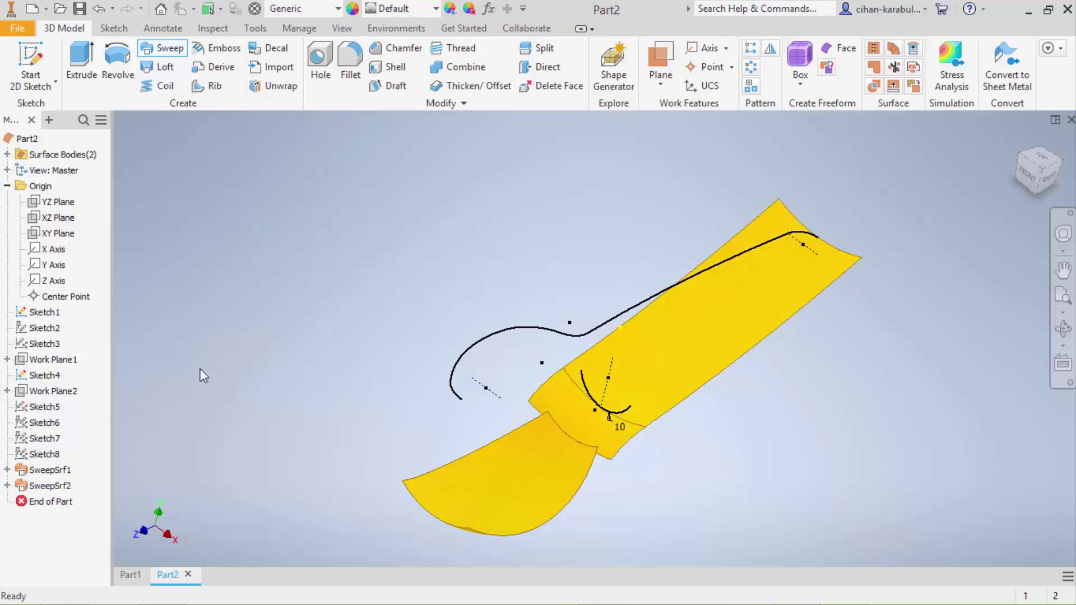
# Step: Hide Sketch5, Sketch7 and Sketch8 under SweepSrf2
pyautogui.click(7, 485)
pyautogui.click(56, 502)
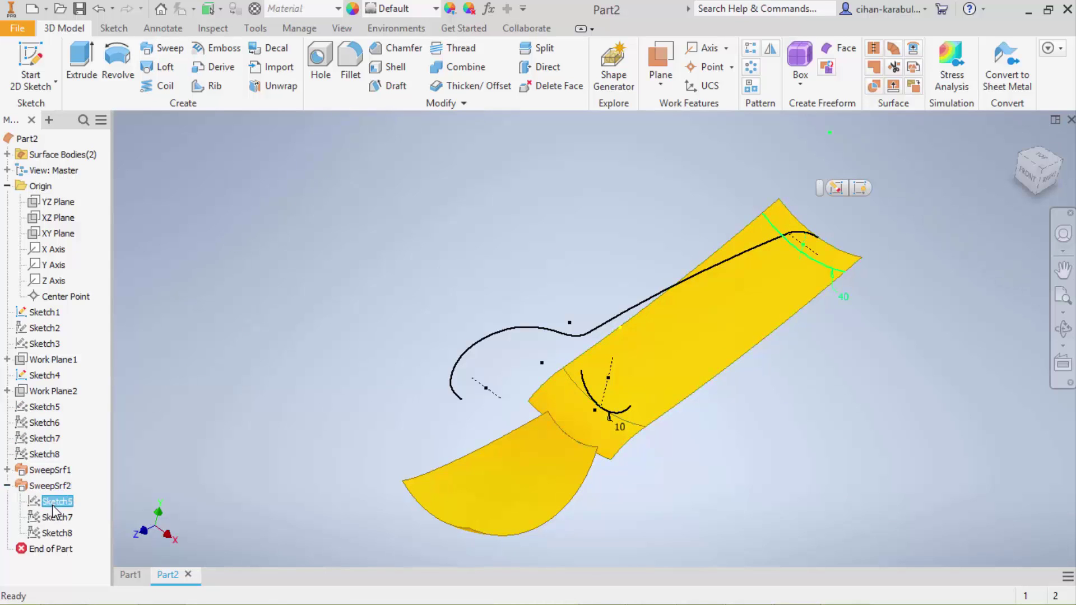
pyautogui.keyDown('shift'); pyautogui.click(56, 533); pyautogui.keyUp('shift')
pyautogui.rightClick(55, 532)
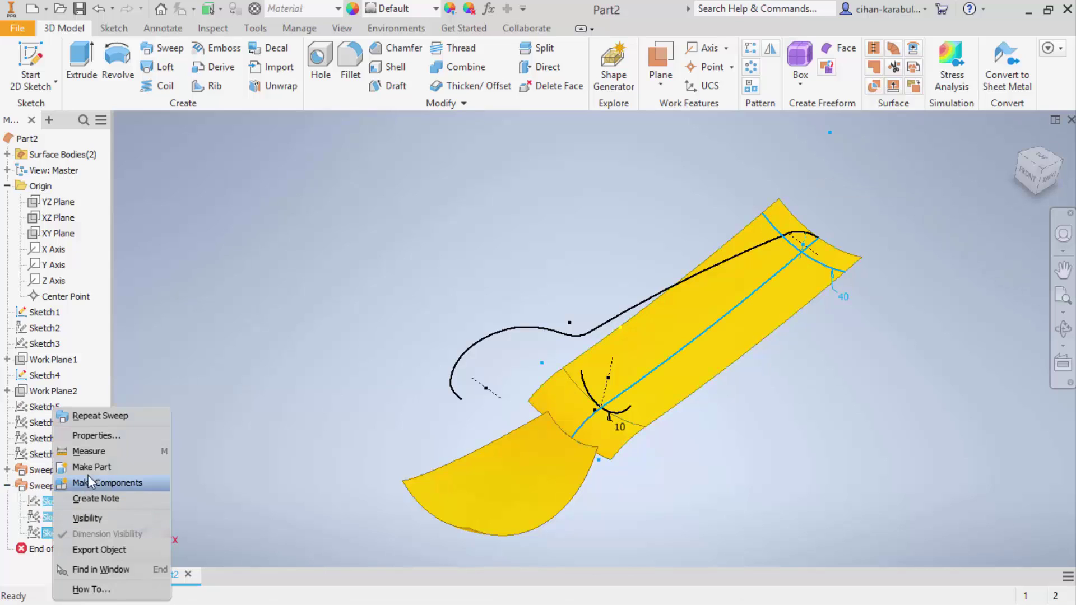
pyautogui.click(90, 516)
pyautogui.scroll(-1, 915, 280)
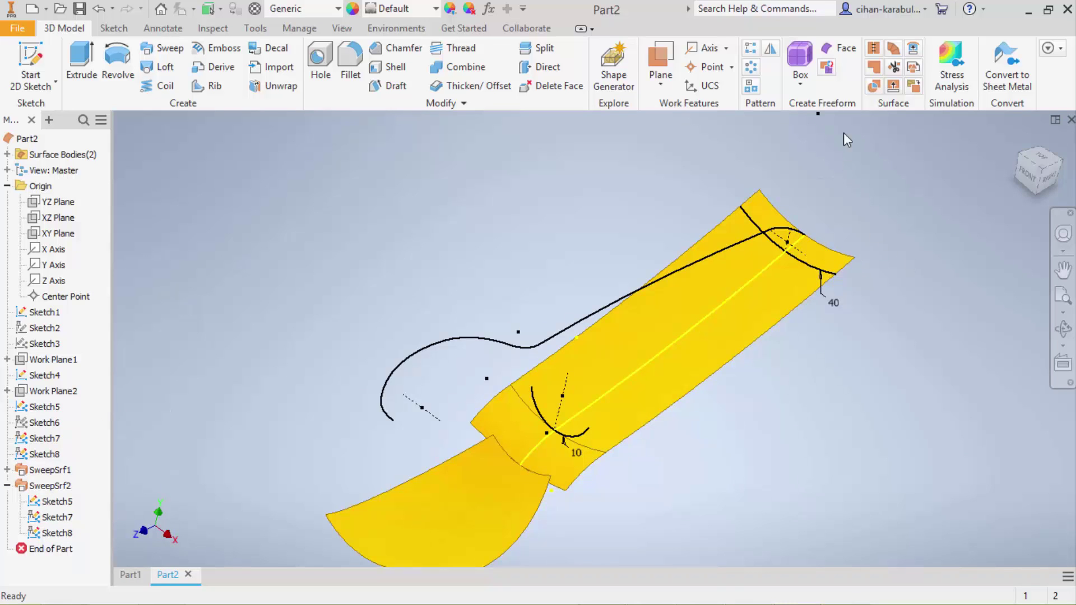
# Step: Trim the handle surface along the spoon outline curve, removing its middle face
pyautogui.click(894, 70)
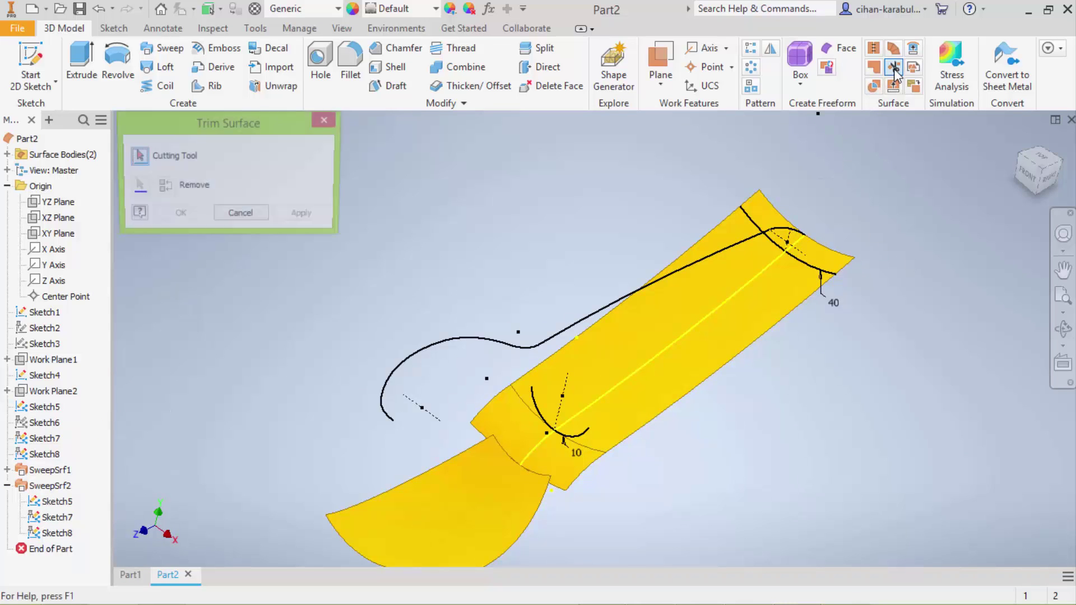
pyautogui.click(758, 231)
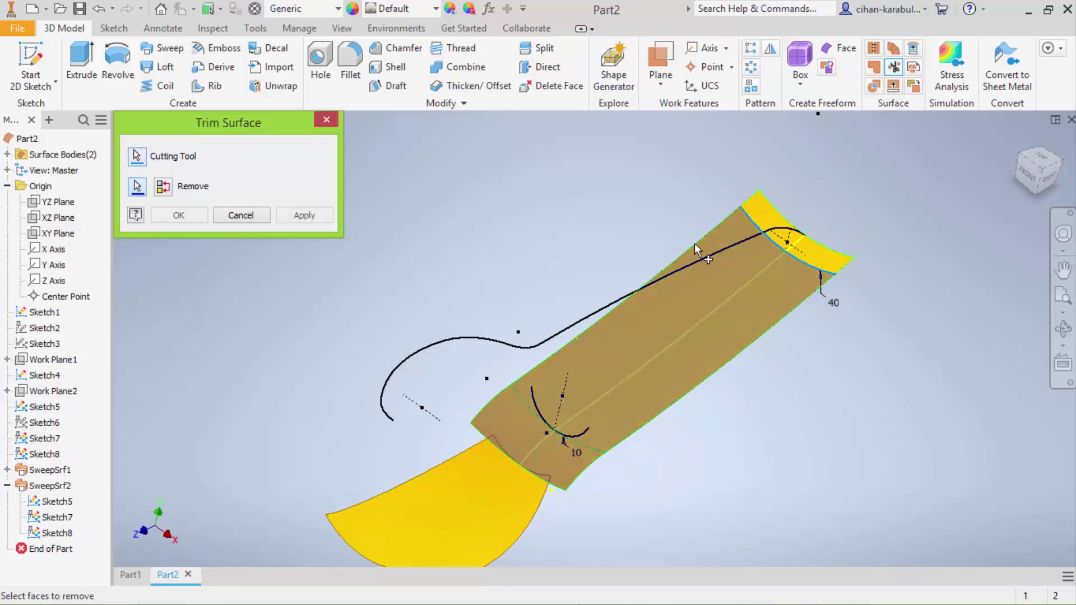
pyautogui.press('Return')
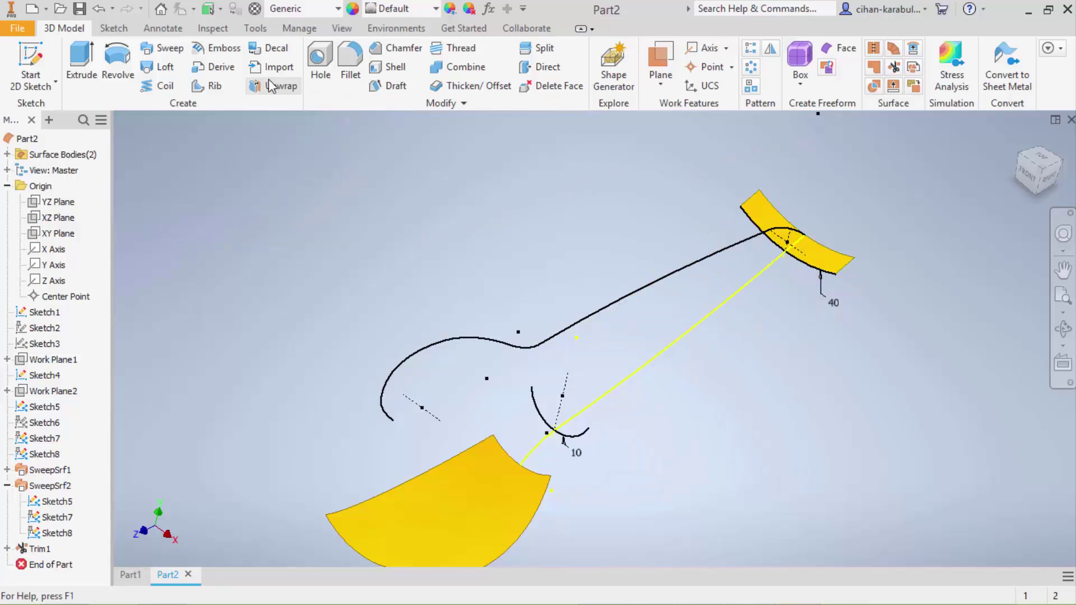
# Step: Cancel a trial loft, then load the Follow Path_0 deg_0 deg(3) preset in a new sweep
pyautogui.click(161, 67)
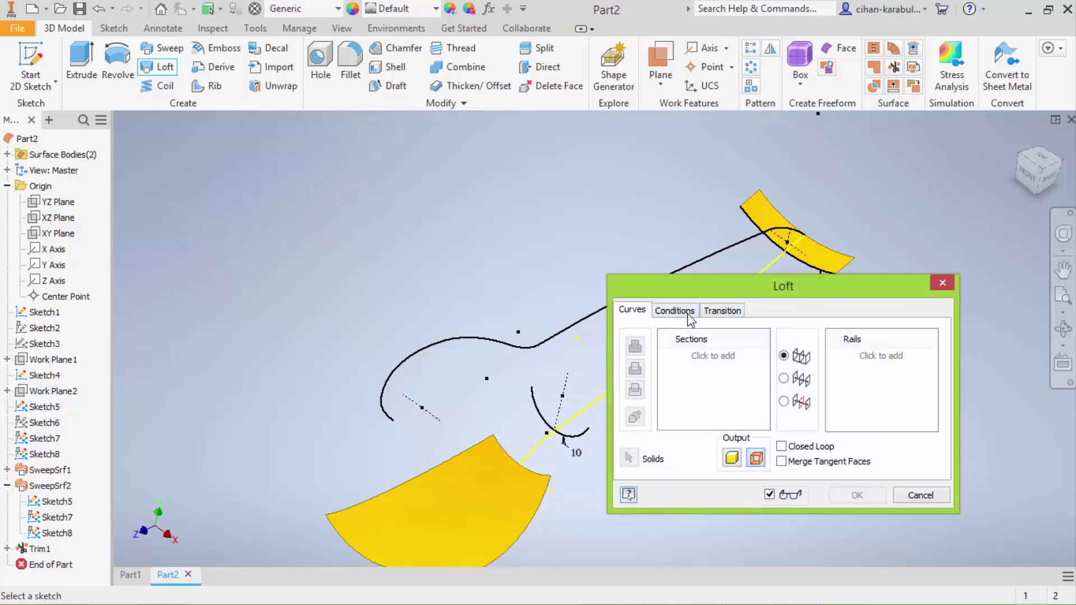
pyautogui.moveTo(562, 371); pyautogui.dragTo(457, 337, button='middle')
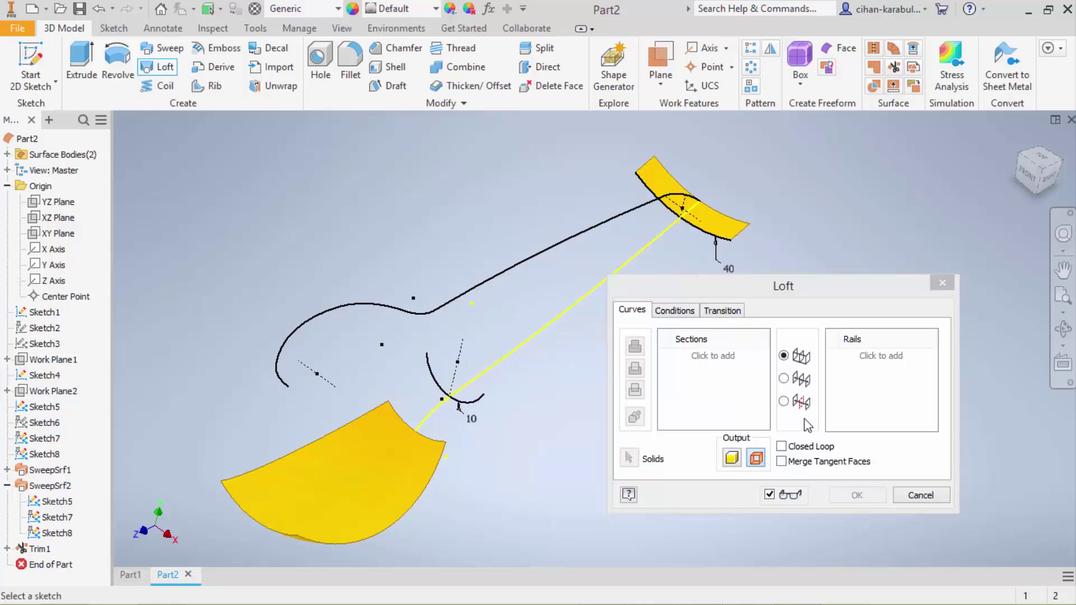
pyautogui.click(914, 495)
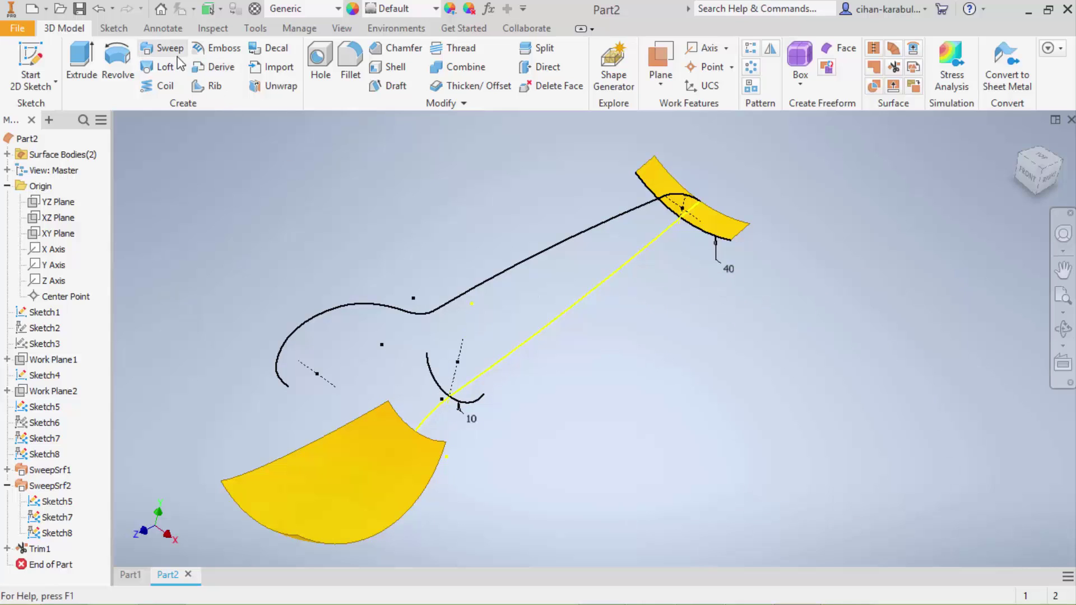
pyautogui.click(178, 54)
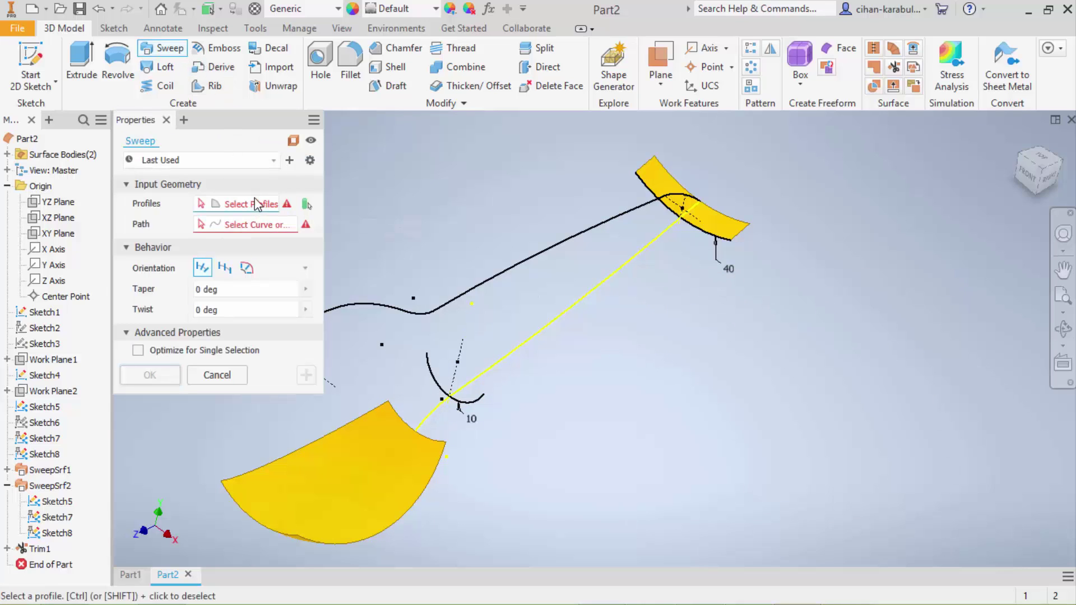
pyautogui.click(274, 160)
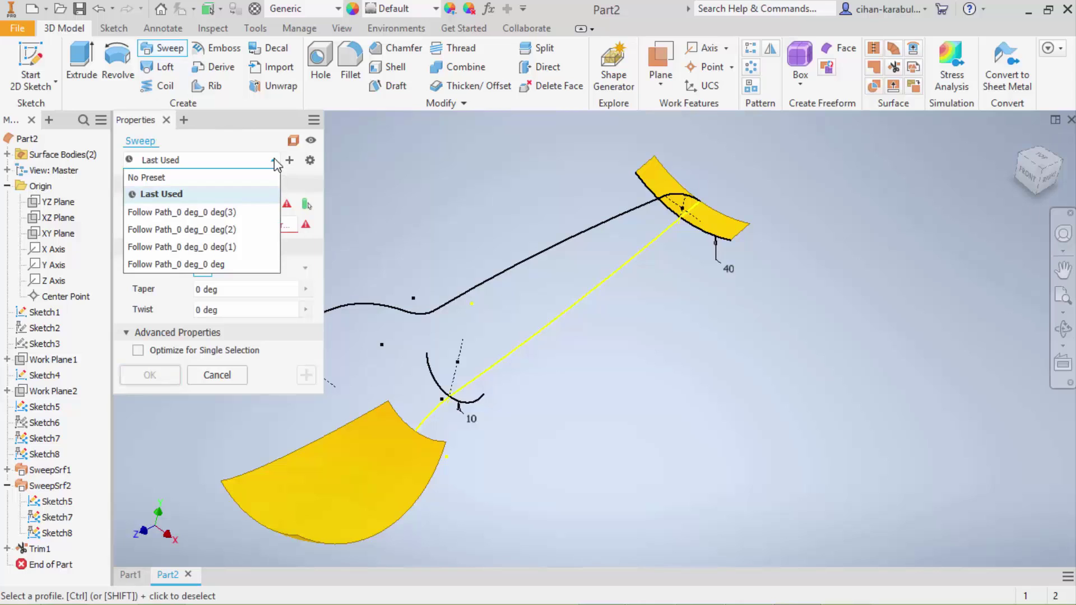
pyautogui.click(274, 160)
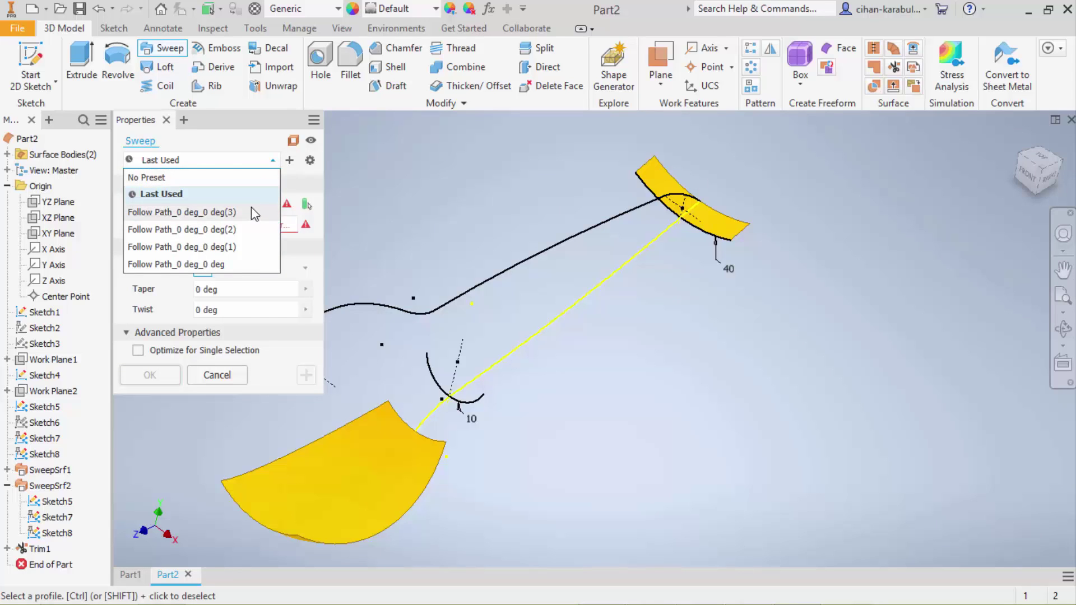
pyautogui.click(251, 212)
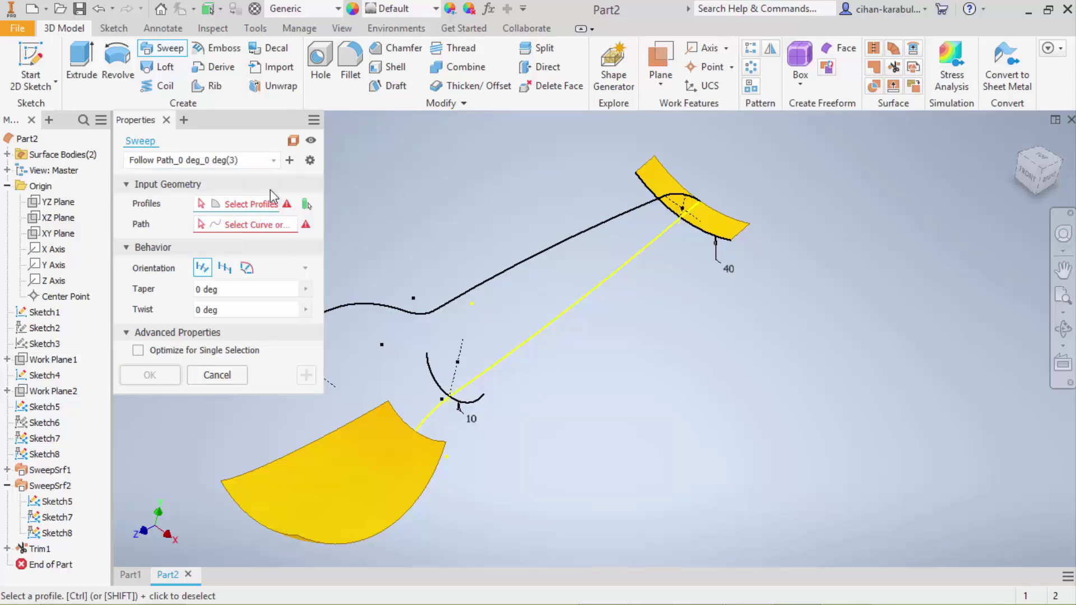
pyautogui.click(315, 120)
pyautogui.click(165, 120)
# Step: Loft LoftSrf1 from the handle surface edge to Sketch4 along the Sketch8 rail, tangent to the handle
pyautogui.click(159, 67)
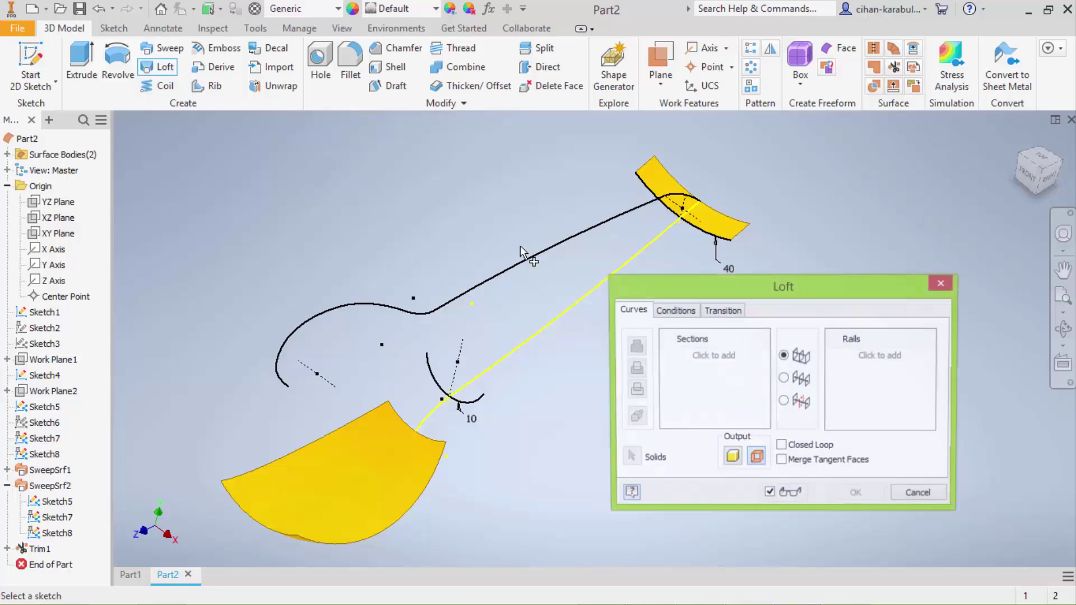
pyautogui.click(639, 183)
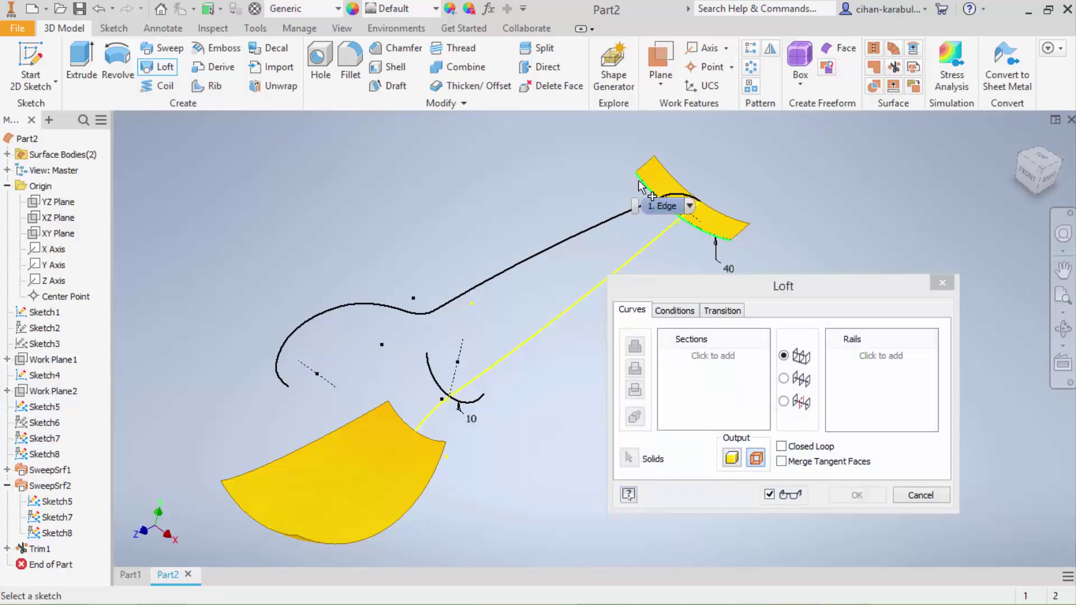
pyautogui.click(675, 209)
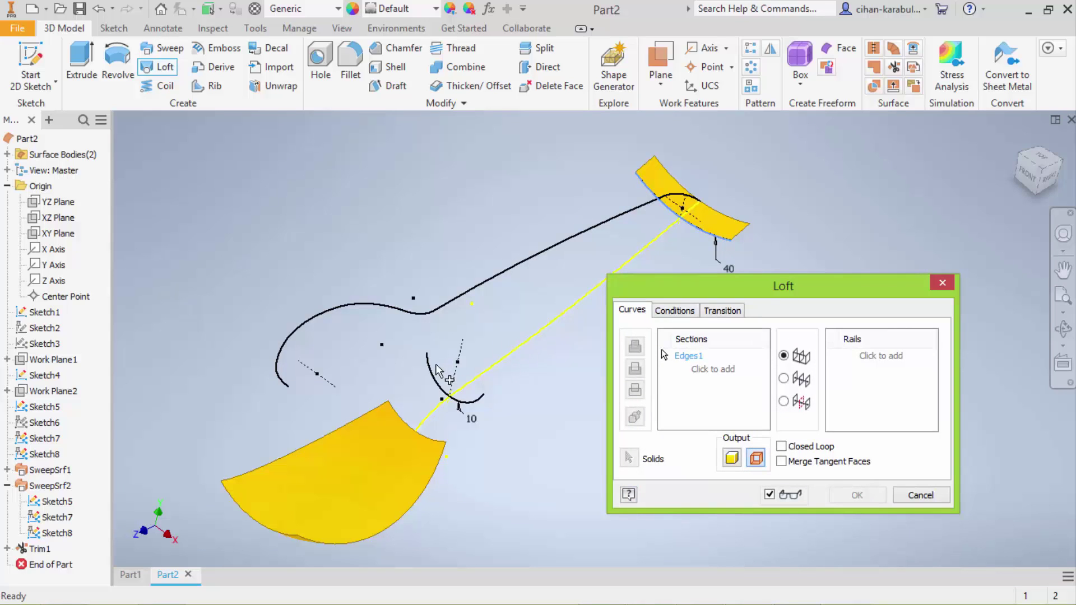
pyautogui.click(699, 371)
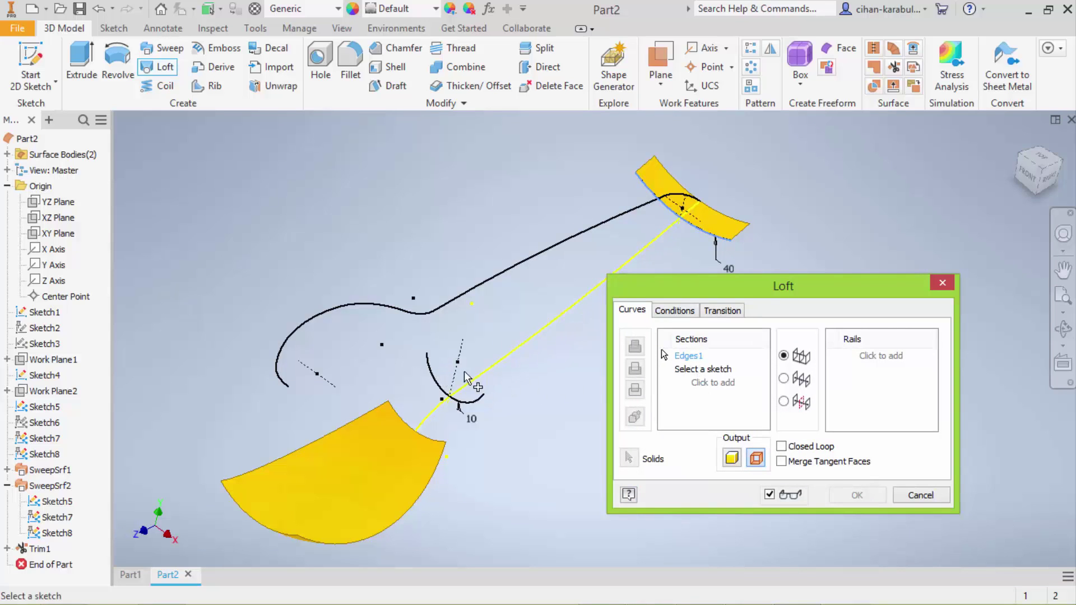
pyautogui.click(429, 371)
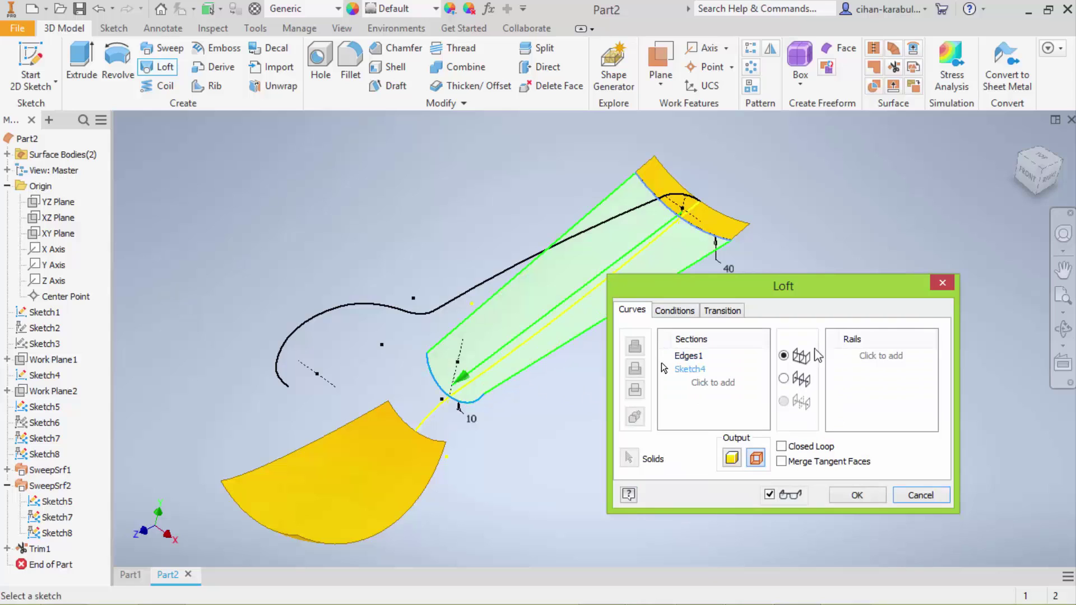
pyautogui.click(867, 361)
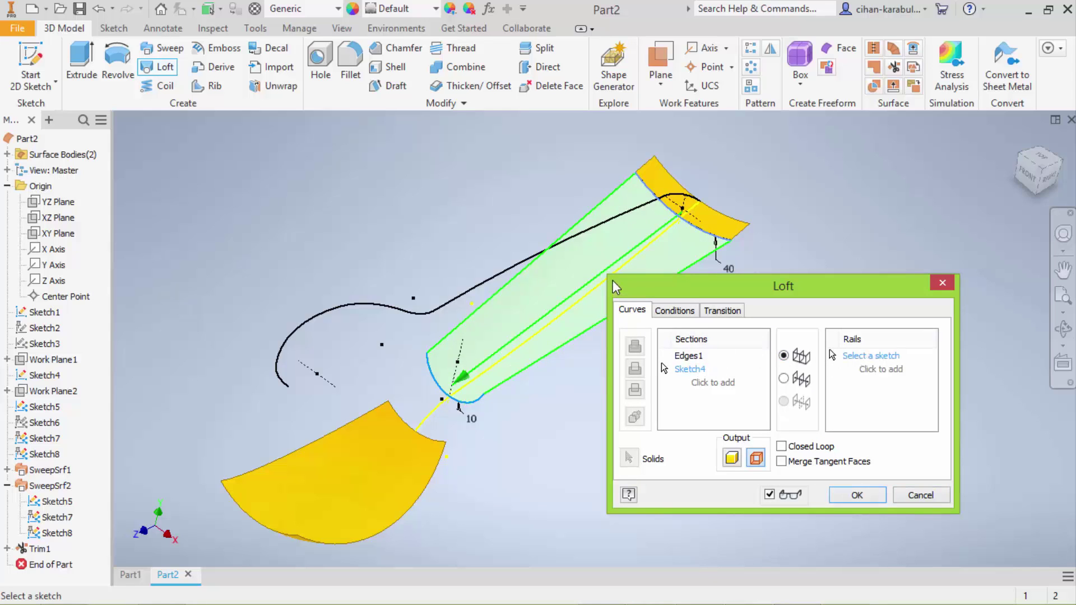
pyautogui.click(608, 274)
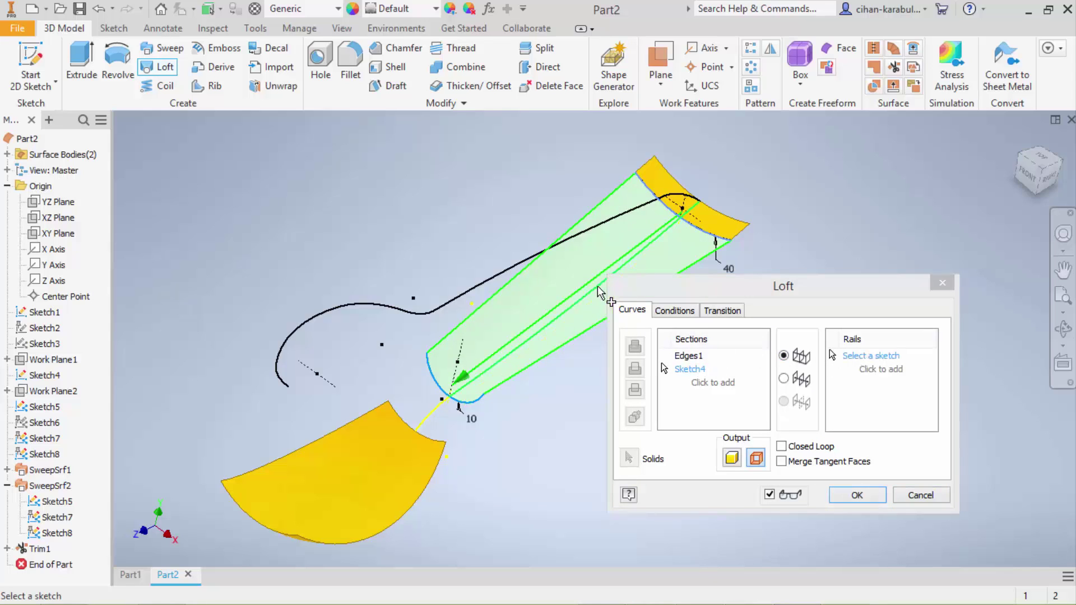
pyautogui.click(693, 314)
pyautogui.click(752, 354)
pyautogui.click(738, 394)
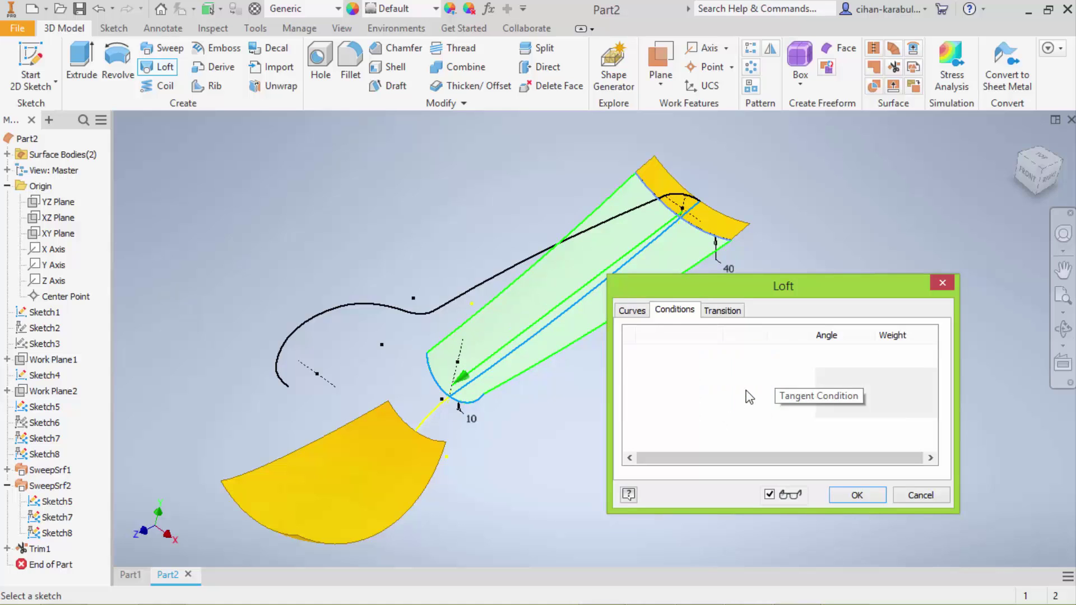
pyautogui.click(855, 499)
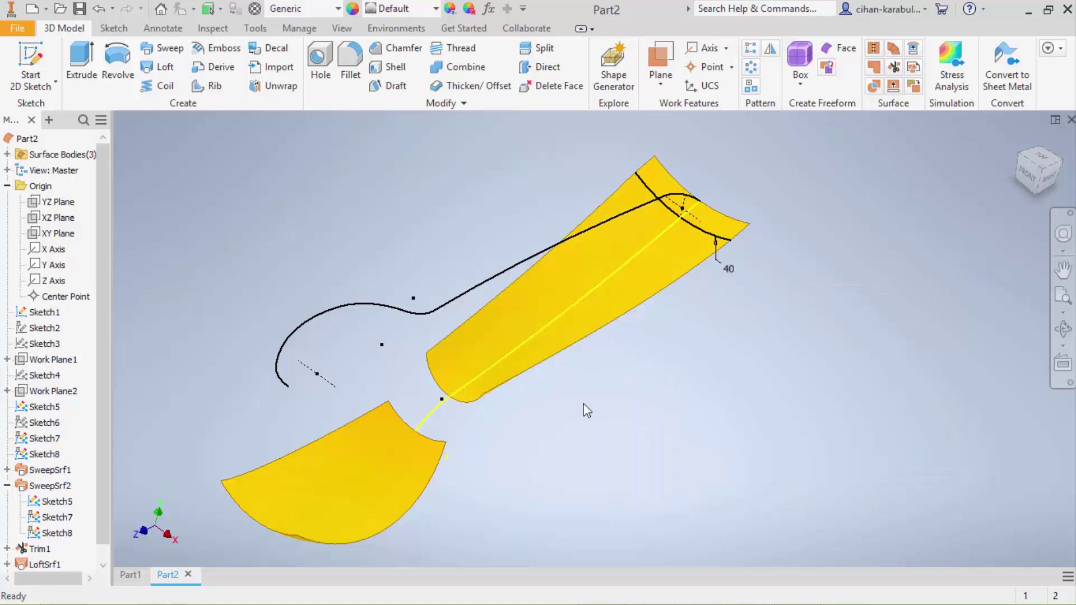
pyautogui.moveTo(440, 404)
pyautogui.keyDown('shift'); pyautogui.mouseDown(button='middle')
pyautogui.moveTo(440, 373)
pyautogui.moveTo(432, 394)
pyautogui.moveTo(355, 355)
pyautogui.moveTo(384, 409)
pyautogui.moveTo(370, 336)
pyautogui.mouseUp(button='middle'); pyautogui.keyUp('shift')
pyautogui.moveTo(370, 331)
pyautogui.mouseDown()
pyautogui.moveTo(377, 346)
pyautogui.moveTo(366, 315)
pyautogui.mouseUp()
pyautogui.press('Escape')
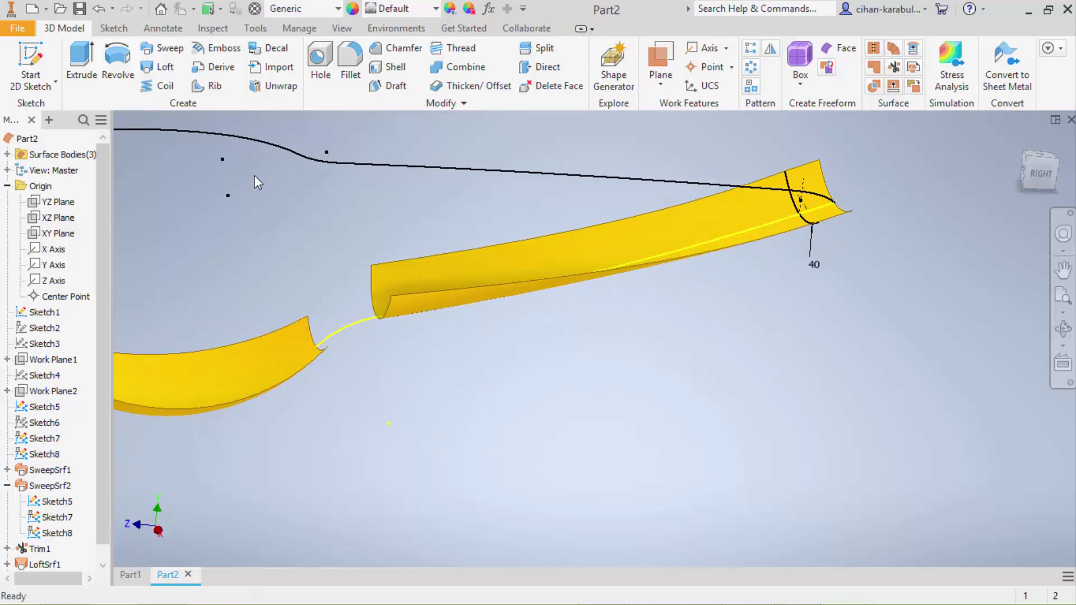
pyautogui.click(160, 66)
pyautogui.click(369, 287)
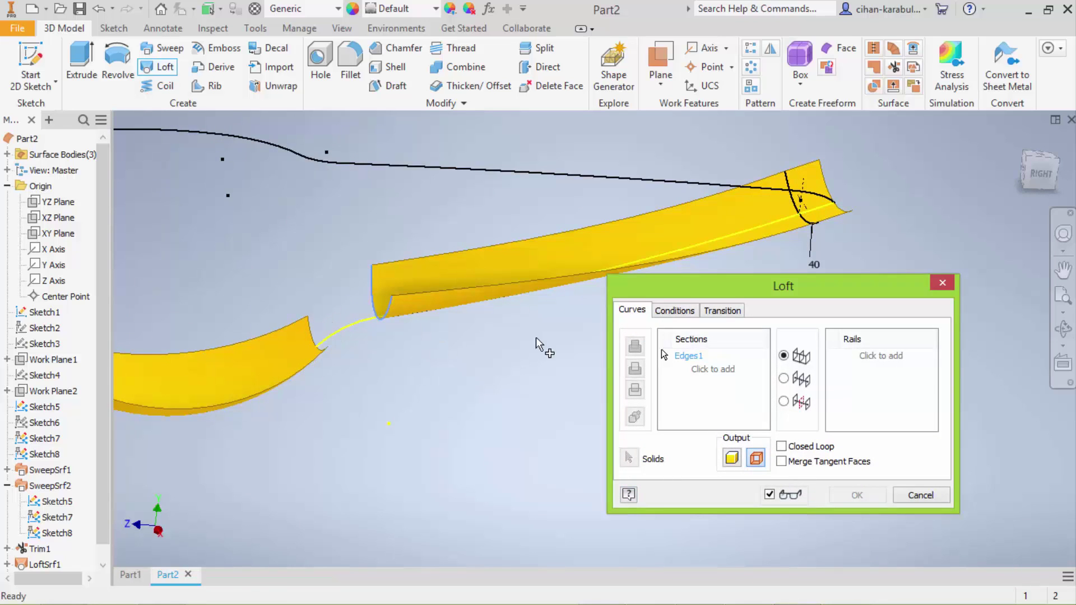
pyautogui.click(316, 331)
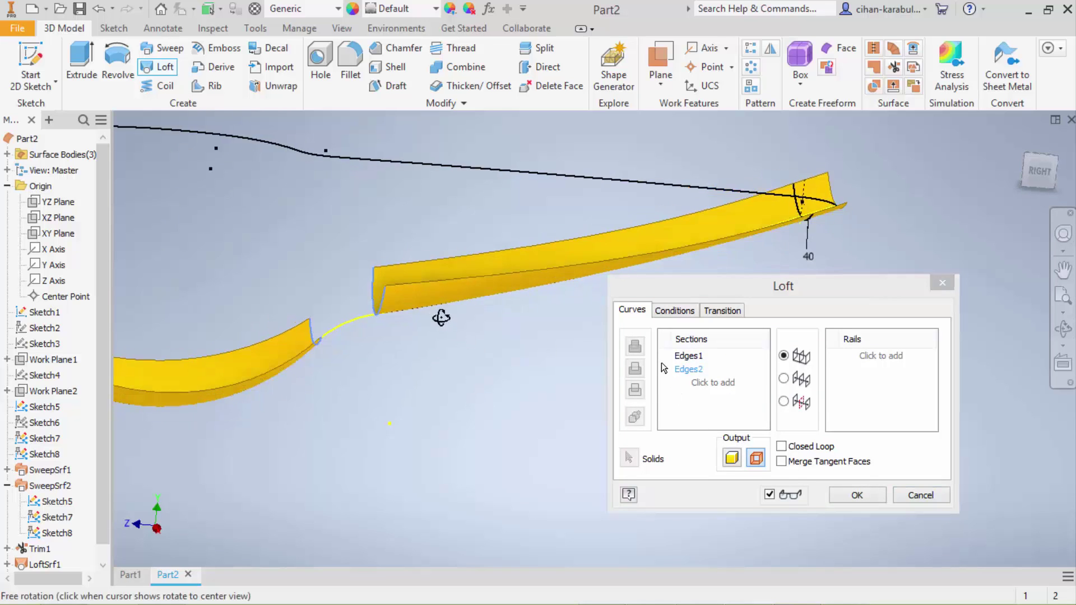
pyautogui.keyDown('shift'); pyautogui.moveTo(439, 316); pyautogui.dragTo(485, 326, button='middle'); pyautogui.keyUp('shift')
pyautogui.click(853, 362)
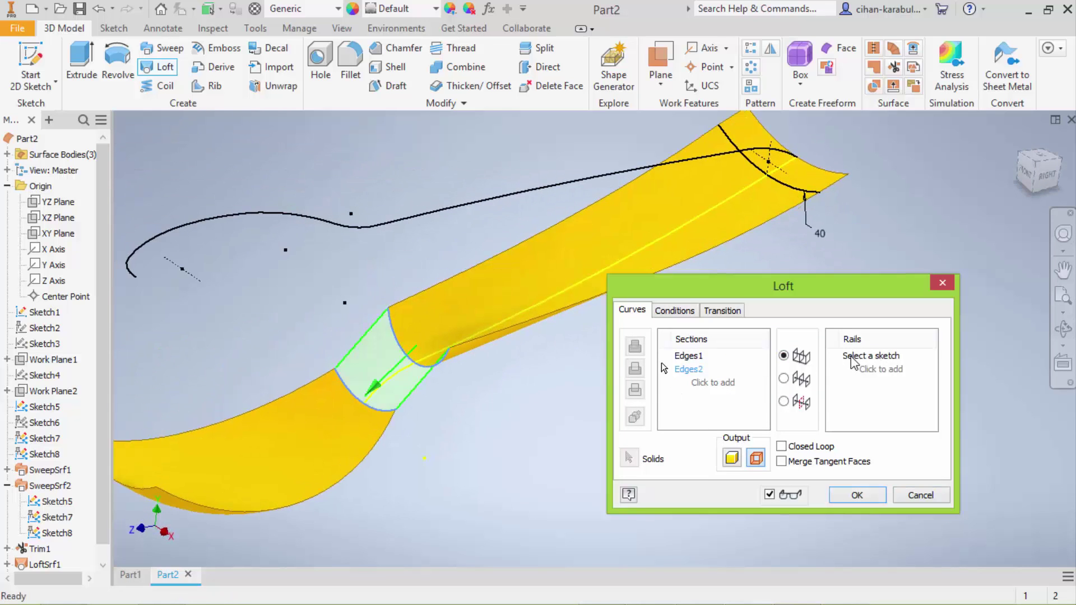
pyautogui.keyDown('shift'); pyautogui.moveTo(459, 376); pyautogui.dragTo(399, 324, button='middle'); pyautogui.keyUp('shift')
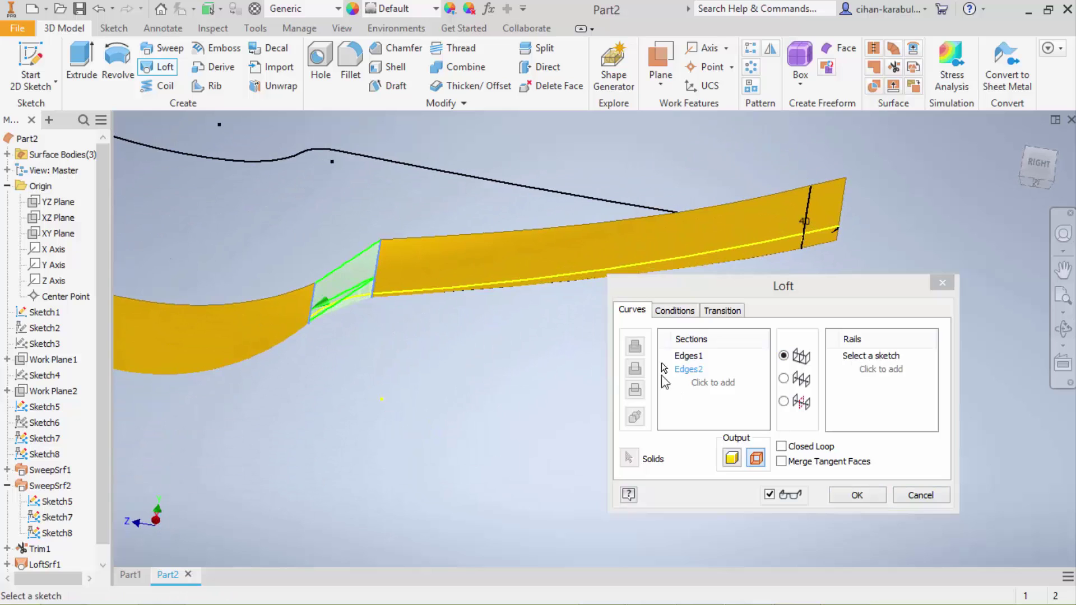
pyautogui.click(348, 298)
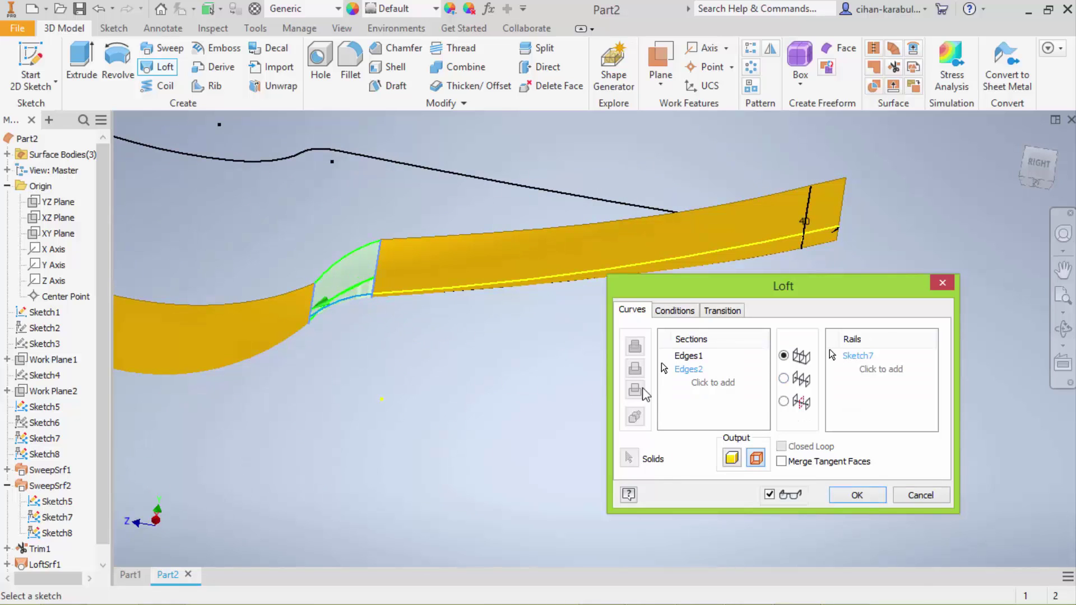
pyautogui.moveTo(457, 291)
pyautogui.keyDown('shift'); pyautogui.mouseDown(button='middle')
pyautogui.moveTo(437, 351)
pyautogui.moveTo(438, 280)
pyautogui.moveTo(446, 319)
pyautogui.moveTo(470, 336)
pyautogui.moveTo(445, 288)
pyautogui.moveTo(471, 331)
pyautogui.mouseUp(button='middle'); pyautogui.keyUp('shift')
pyautogui.click(913, 496)
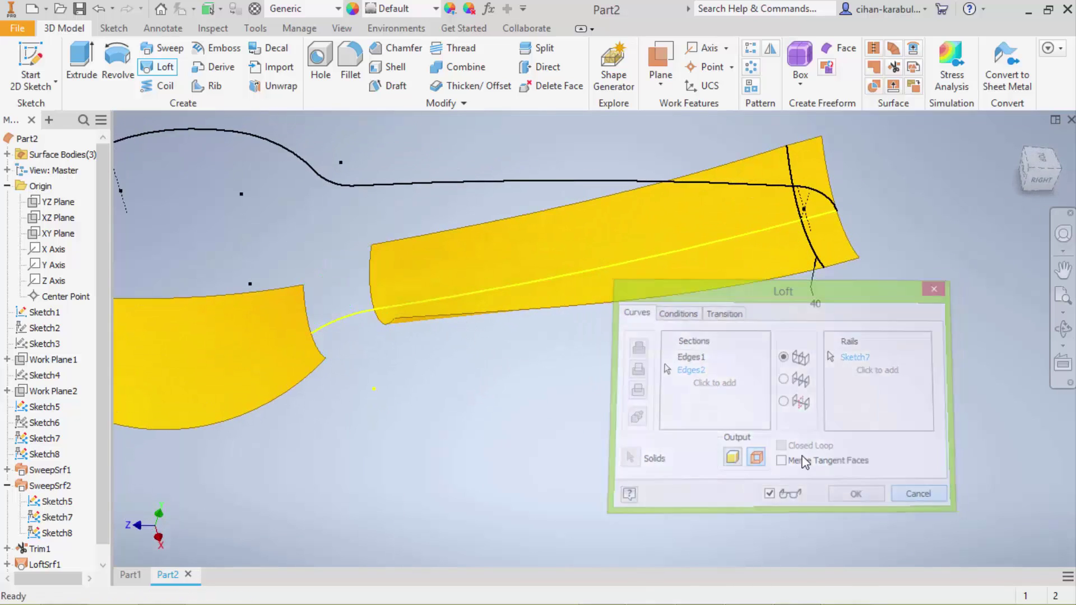
# Step: Hide LoftSrf1 and make its Sketch4 neck curve visible again
pyautogui.scroll(-1, 53, 544)
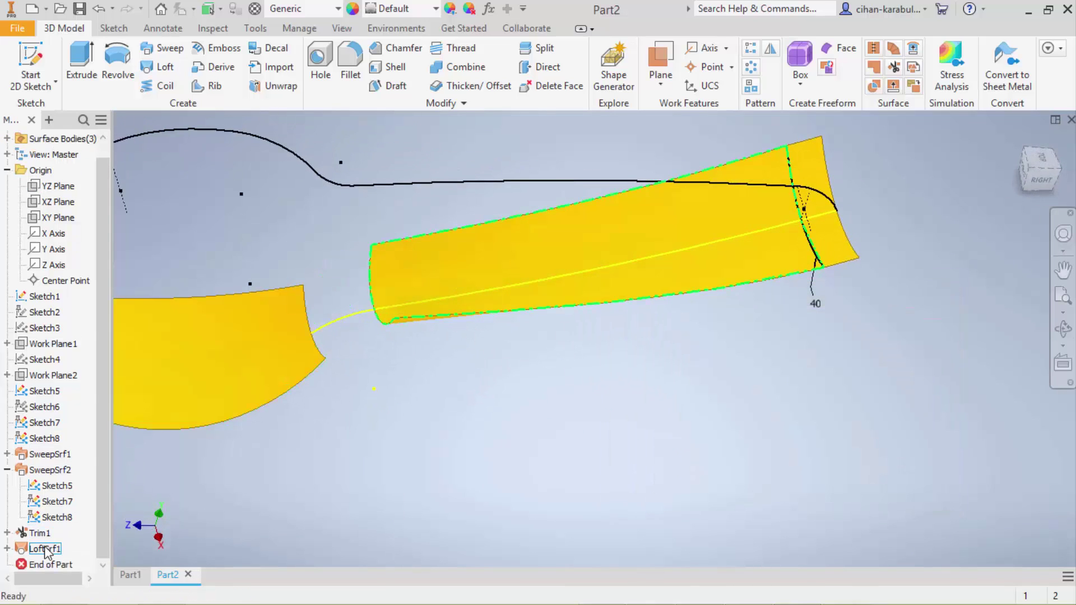
pyautogui.rightClick(45, 552)
pyautogui.click(75, 427)
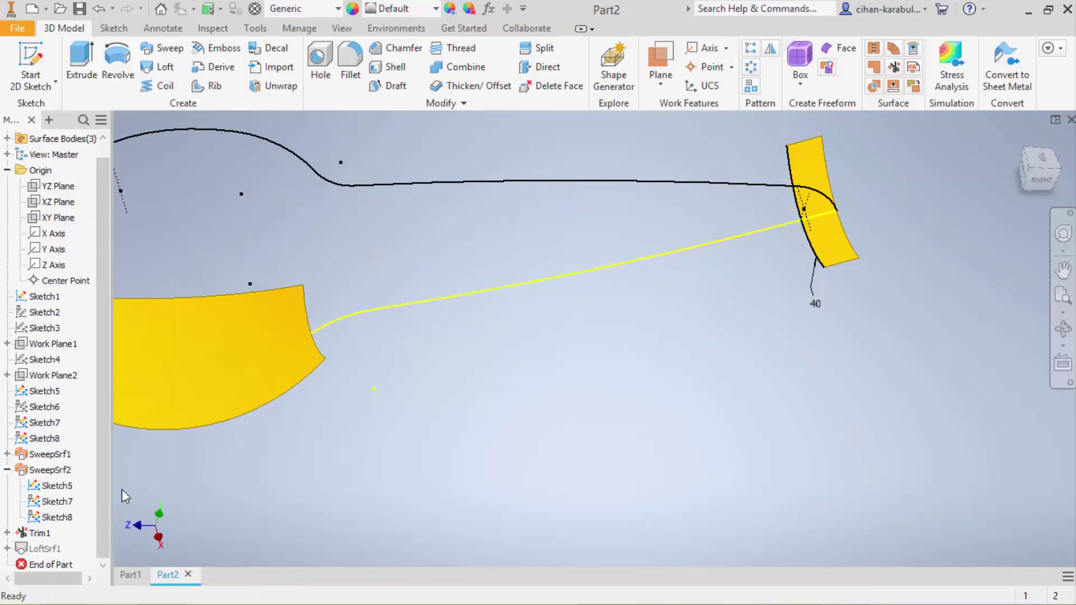
pyautogui.click(7, 549)
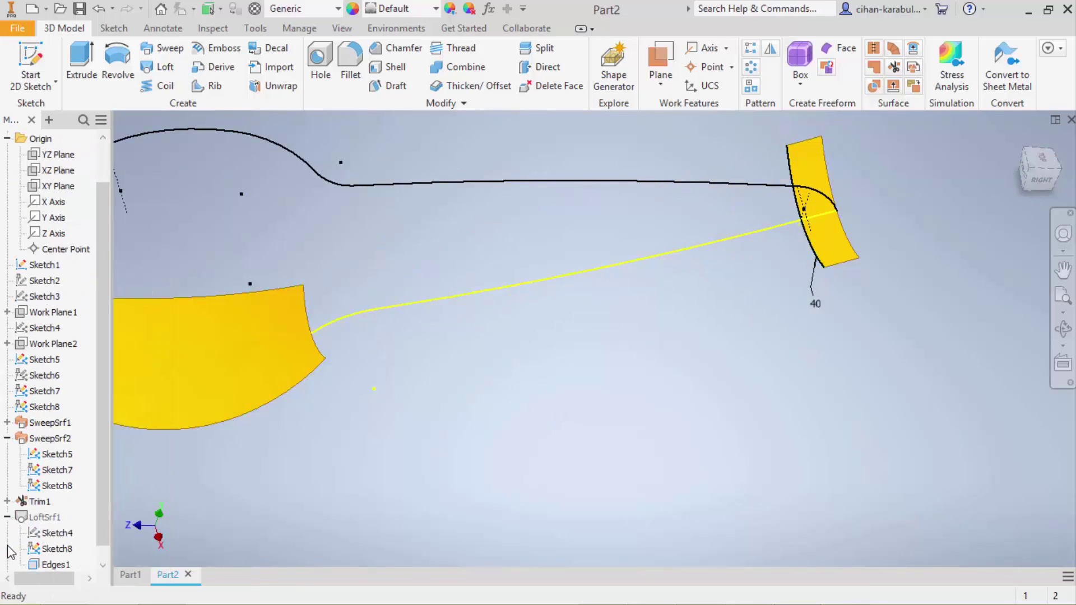
pyautogui.rightClick(53, 533)
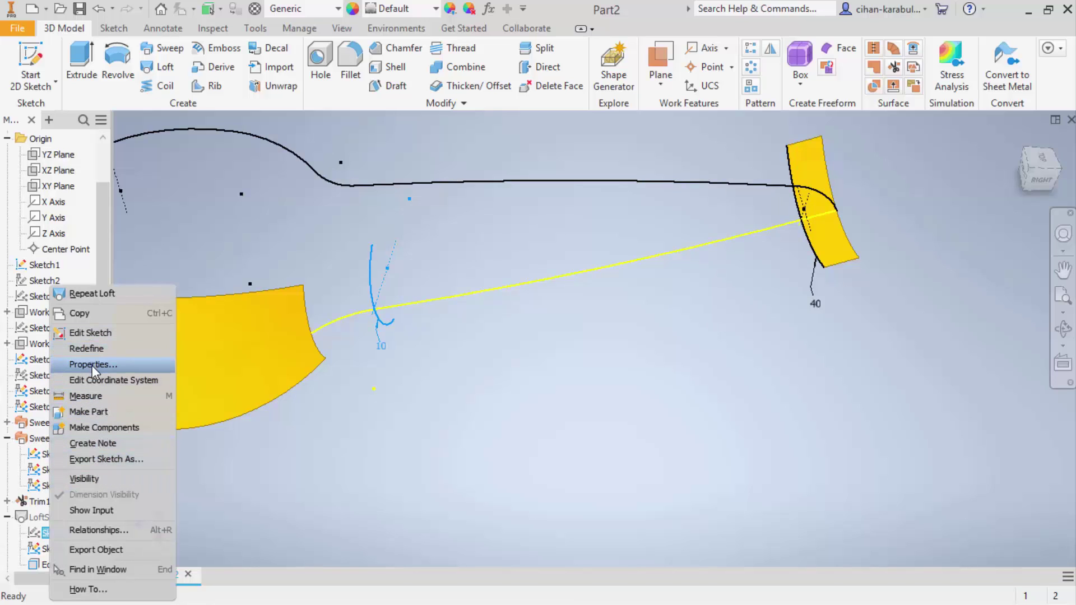
pyautogui.click(100, 476)
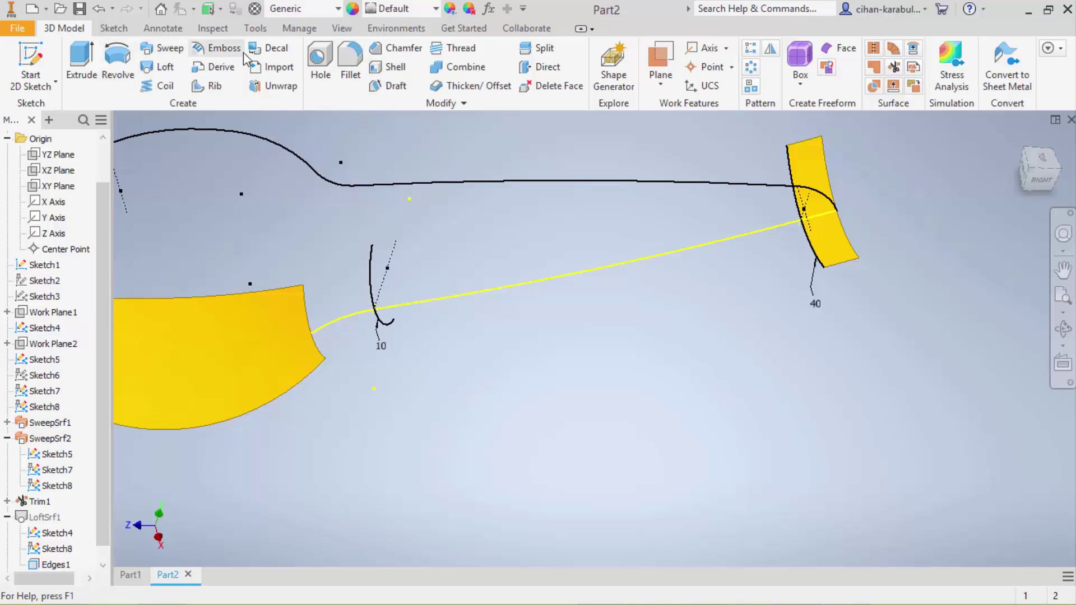
pyautogui.click(163, 67)
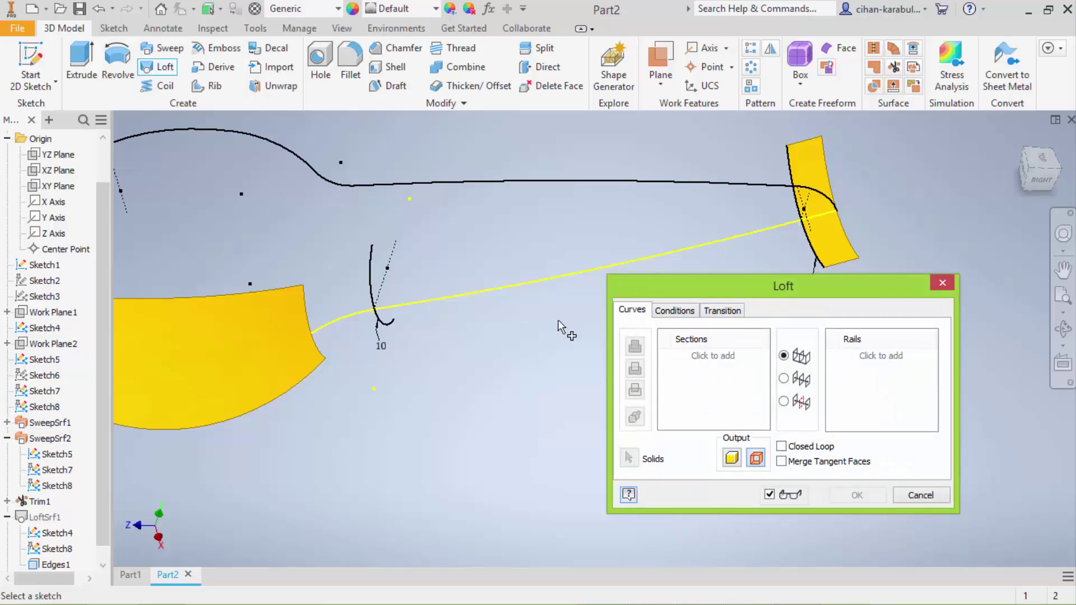
# Step: Set up a loft through bowl edge, Sketch4 and handle edge on Sketch7/Sketch8 rails, then cancel it
pyautogui.click(304, 307)
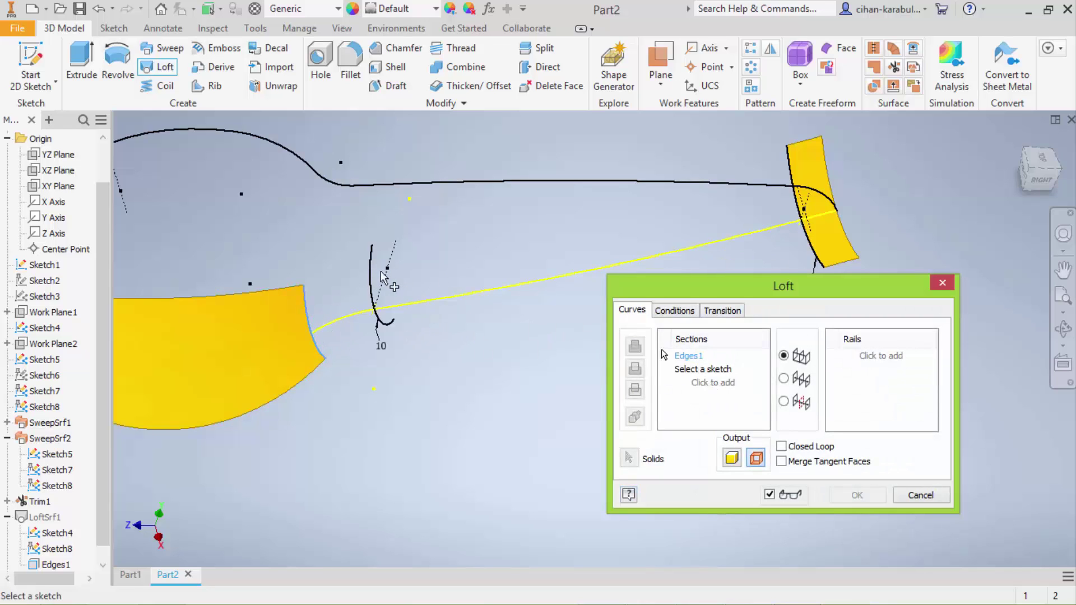
pyautogui.click(370, 273)
pyautogui.click(715, 383)
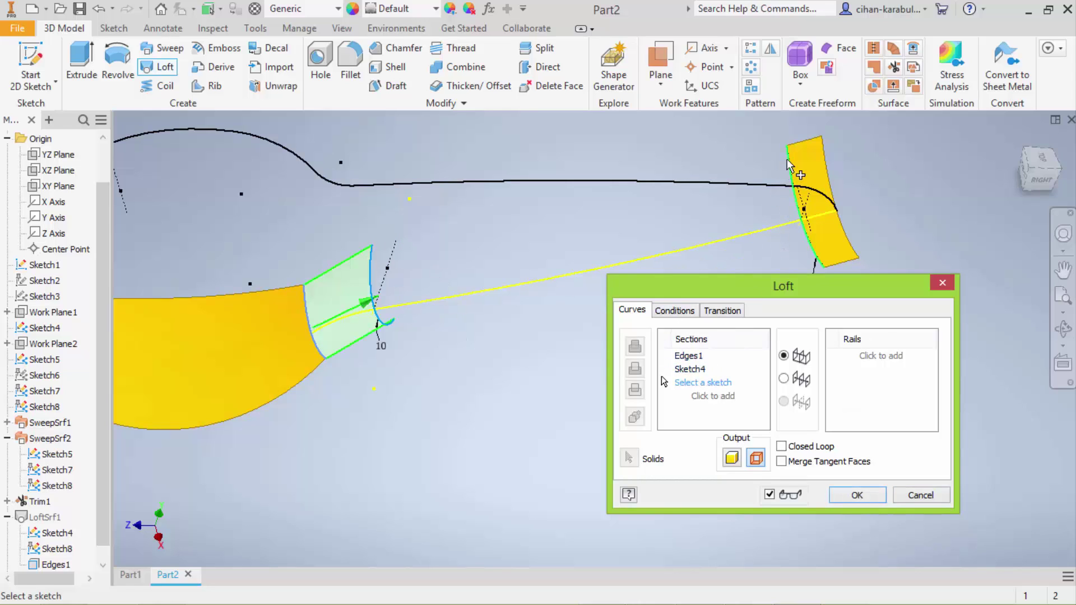
pyautogui.moveTo(812, 186)
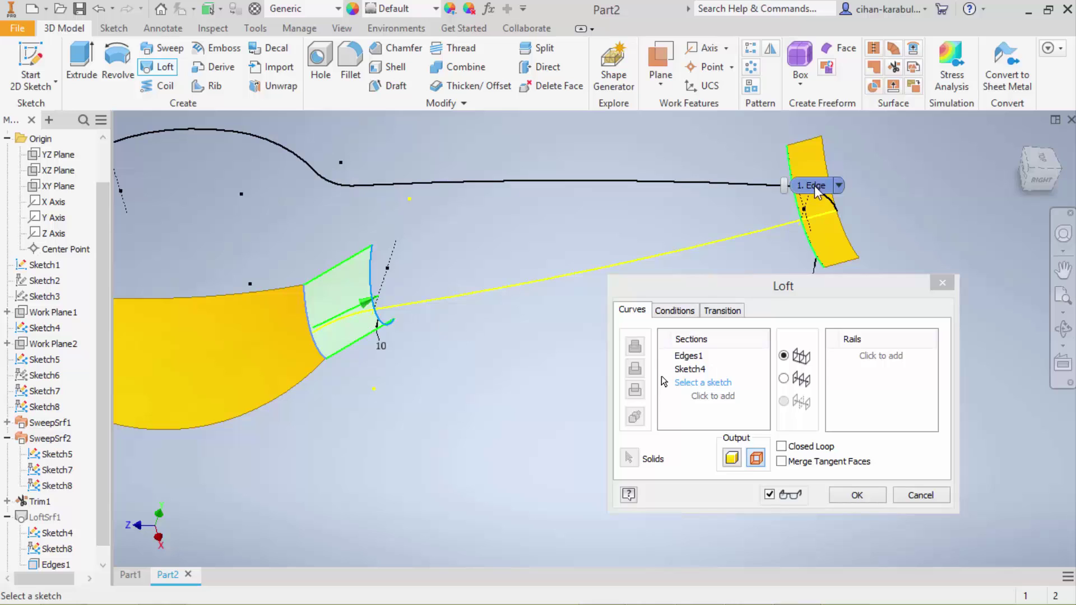
pyautogui.click(817, 192)
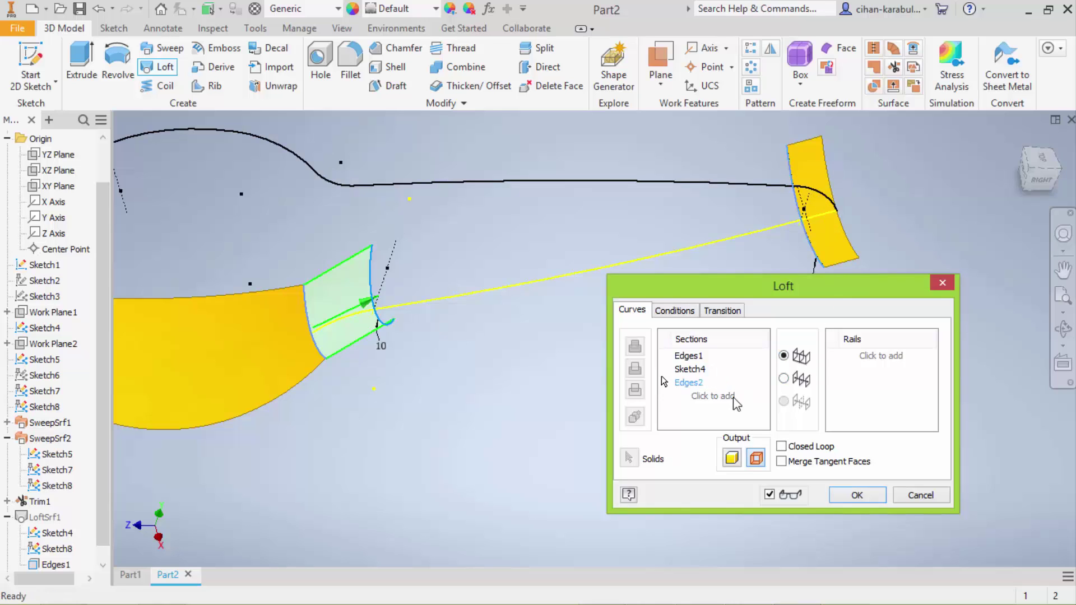
pyautogui.click(852, 359)
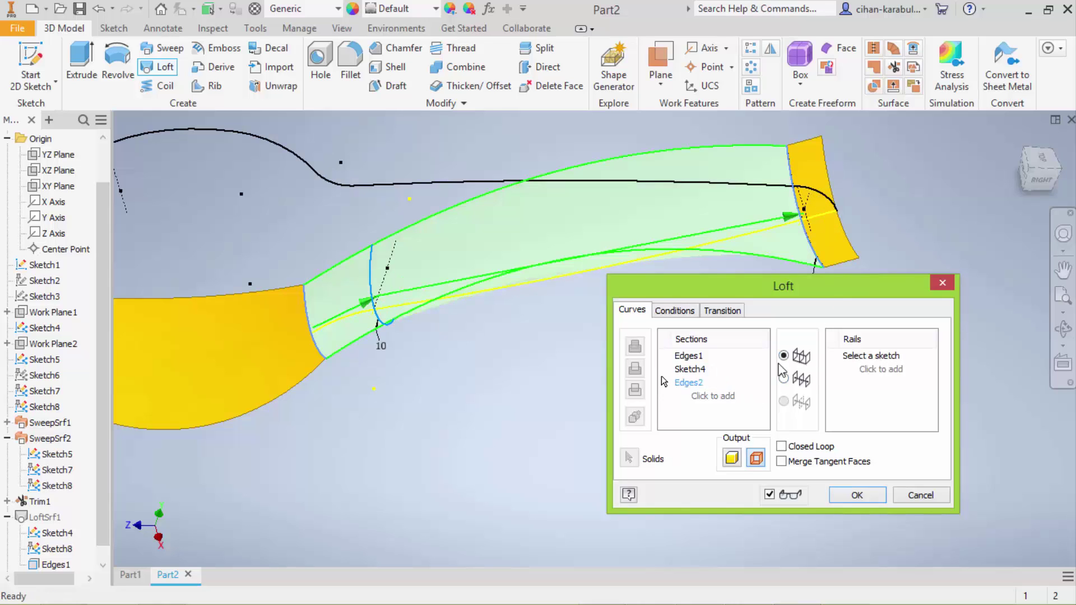
pyautogui.keyDown('shift'); pyautogui.moveTo(413, 336); pyautogui.dragTo(485, 314, button='middle'); pyautogui.keyUp('shift')
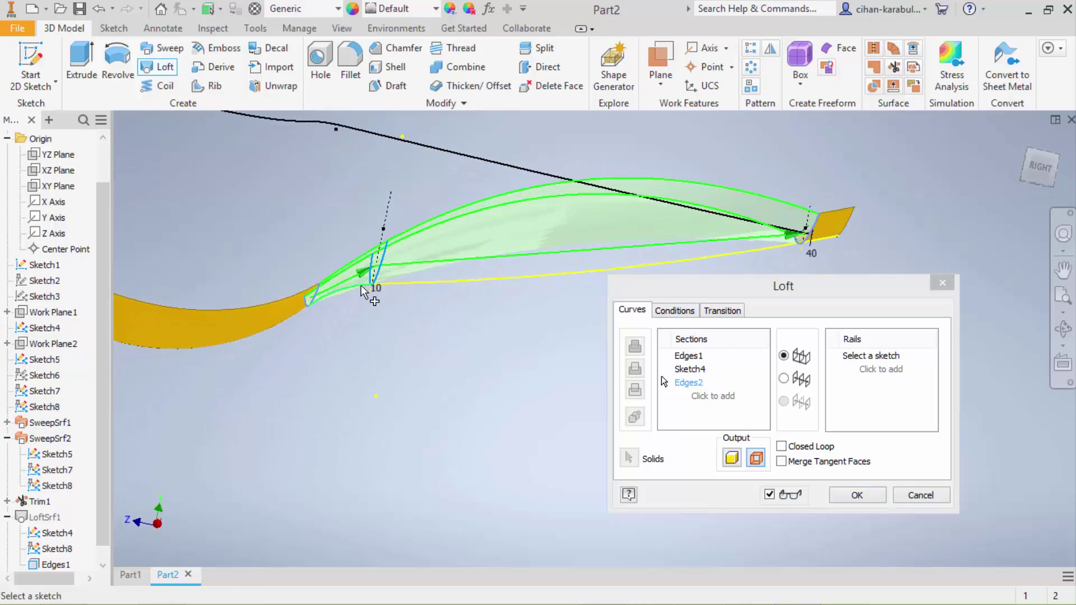
pyautogui.click(393, 284)
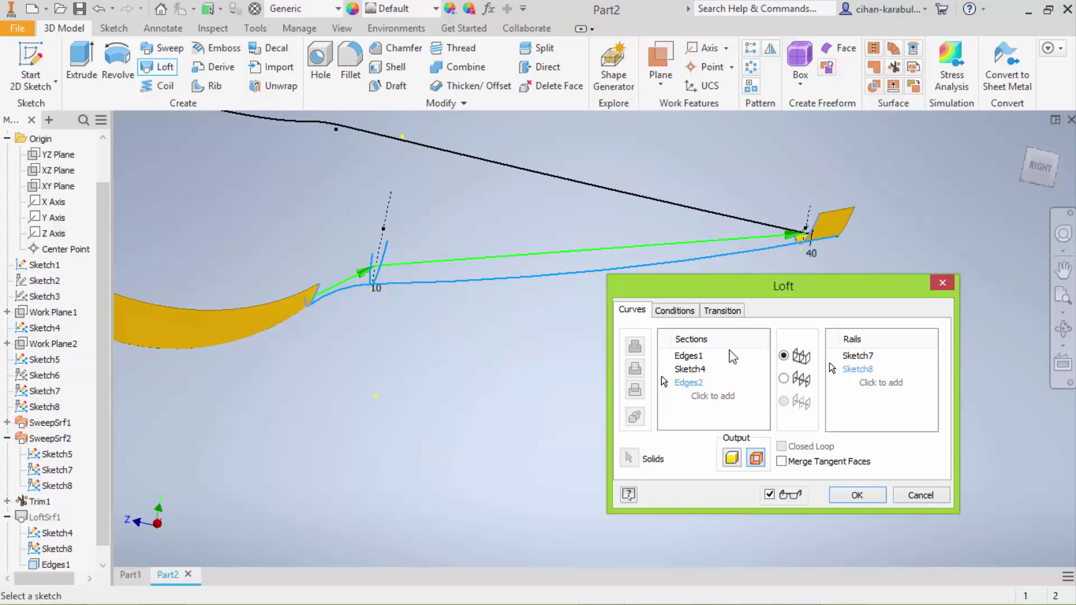
pyautogui.click(856, 370)
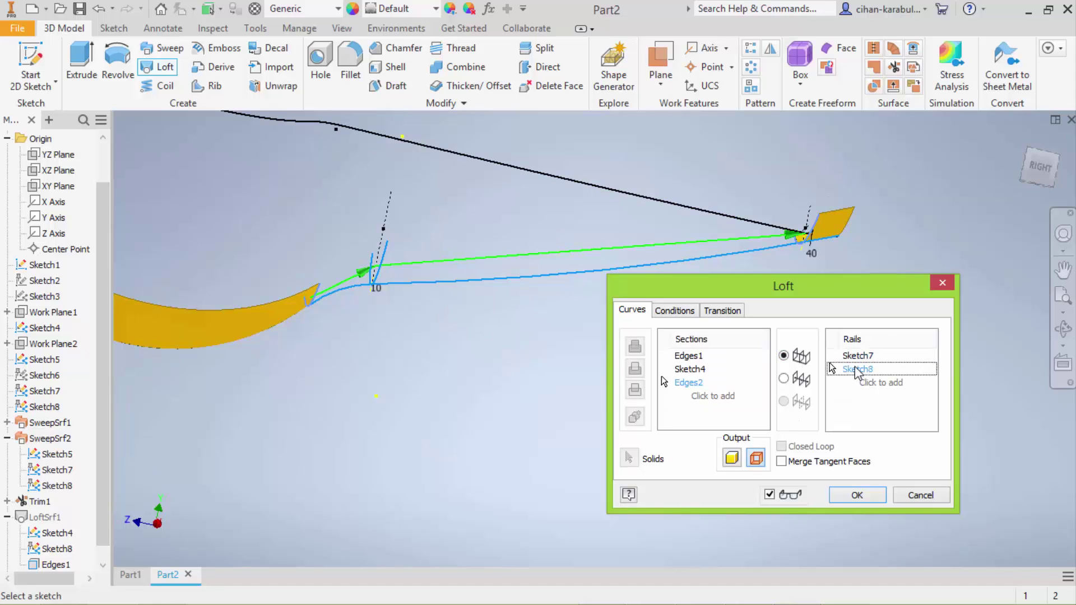
pyautogui.click(675, 312)
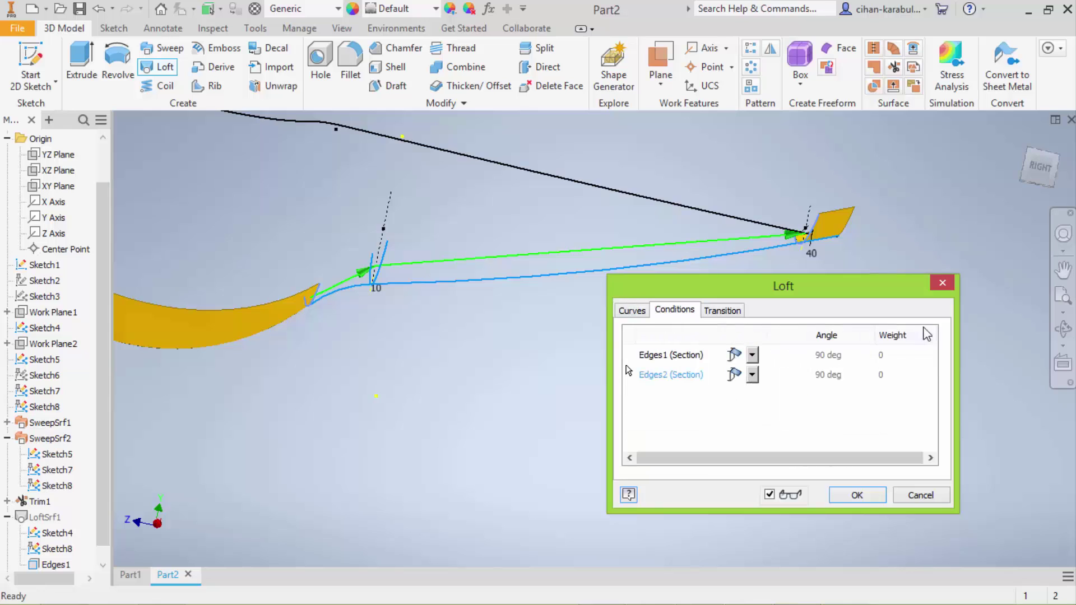
pyautogui.click(942, 284)
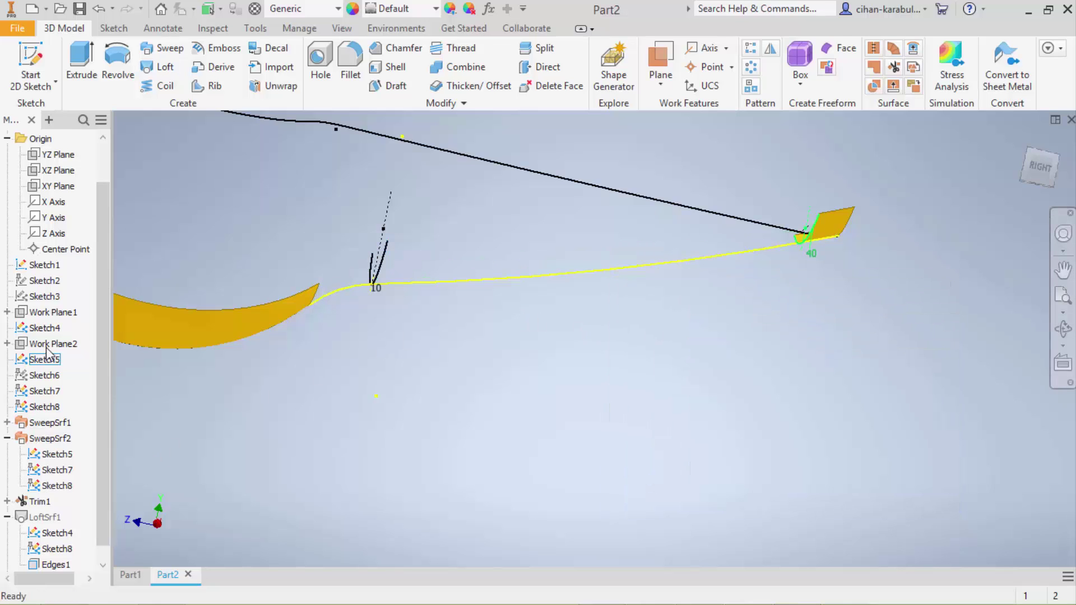
# Step: Toggle visibility of Sketch2 and a sketch under SweepSrf2, then orbit to view both surfaces
pyautogui.rightClick(37, 280)
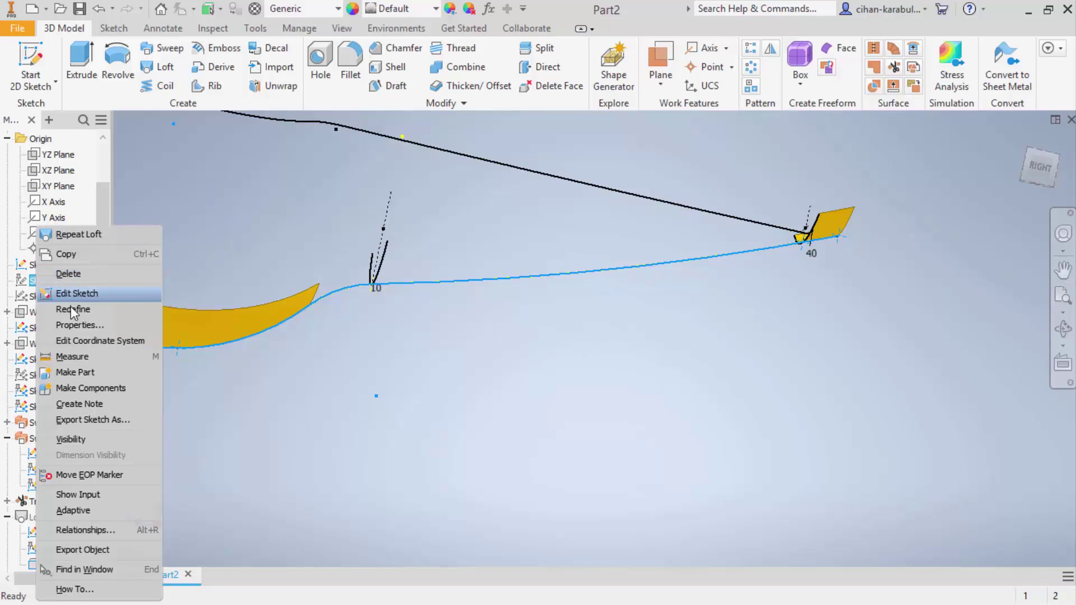
pyautogui.click(88, 438)
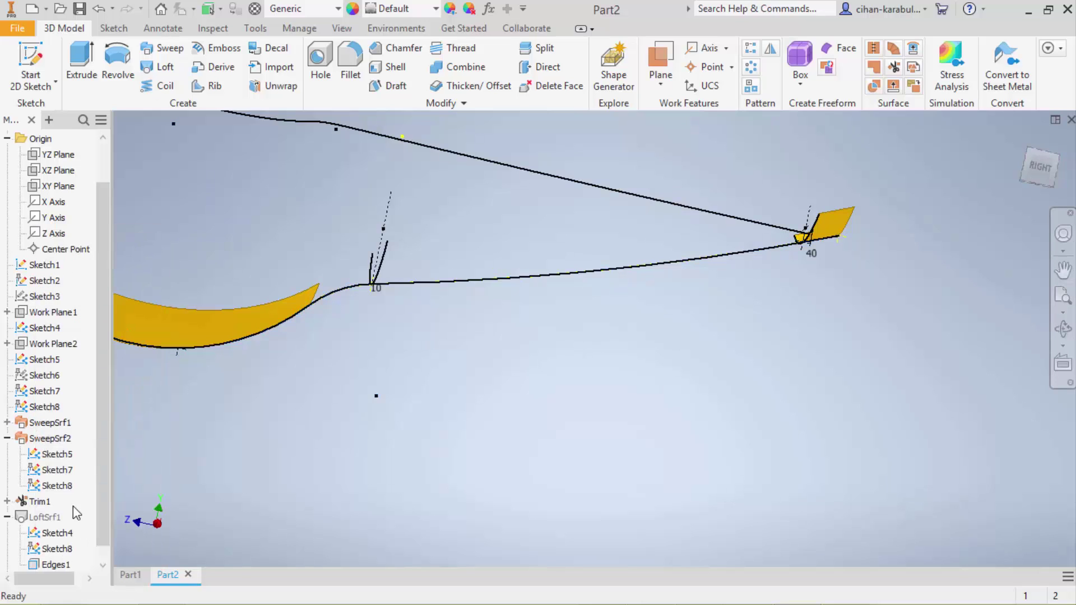
pyautogui.rightClick(53, 470)
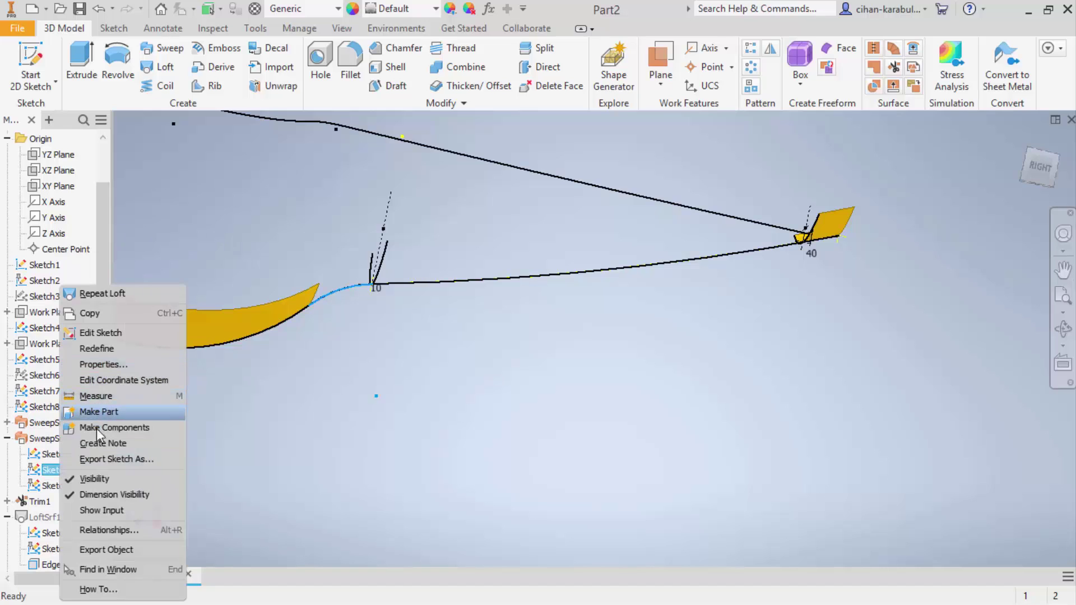
pyautogui.press('Escape')
pyautogui.rightClick(54, 486)
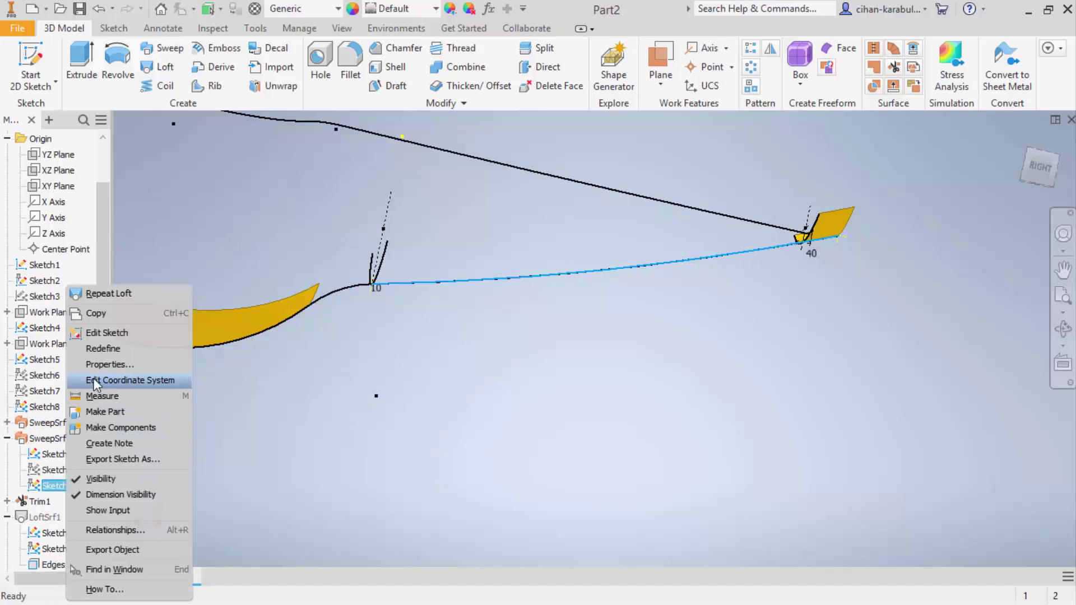
pyautogui.click(110, 479)
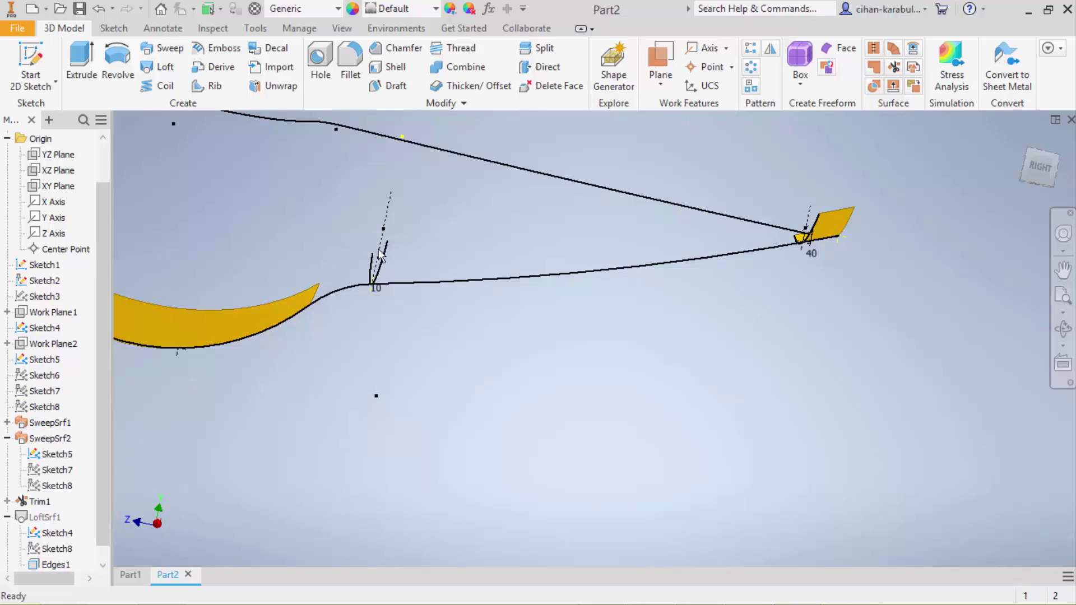
pyautogui.keyDown('shift'); pyautogui.moveTo(380, 255); pyautogui.dragTo(397, 284, button='middle'); pyautogui.keyUp('shift')
# Step: Loft through the bowl edge, Sketch4 and the end-surface edge, using Sketch2 as the rail
pyautogui.click(166, 67)
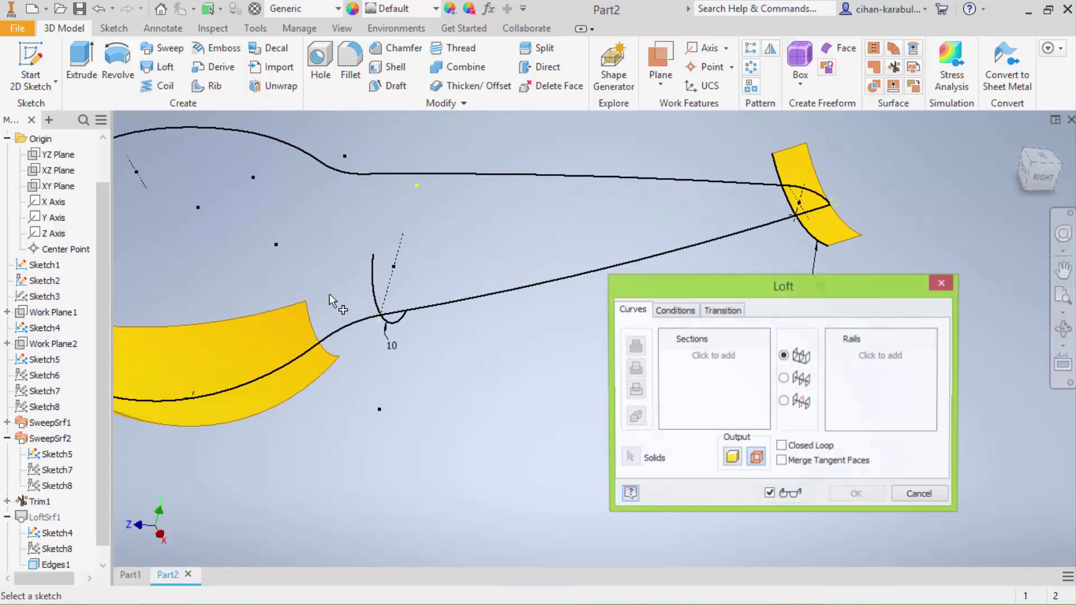
pyautogui.click(326, 346)
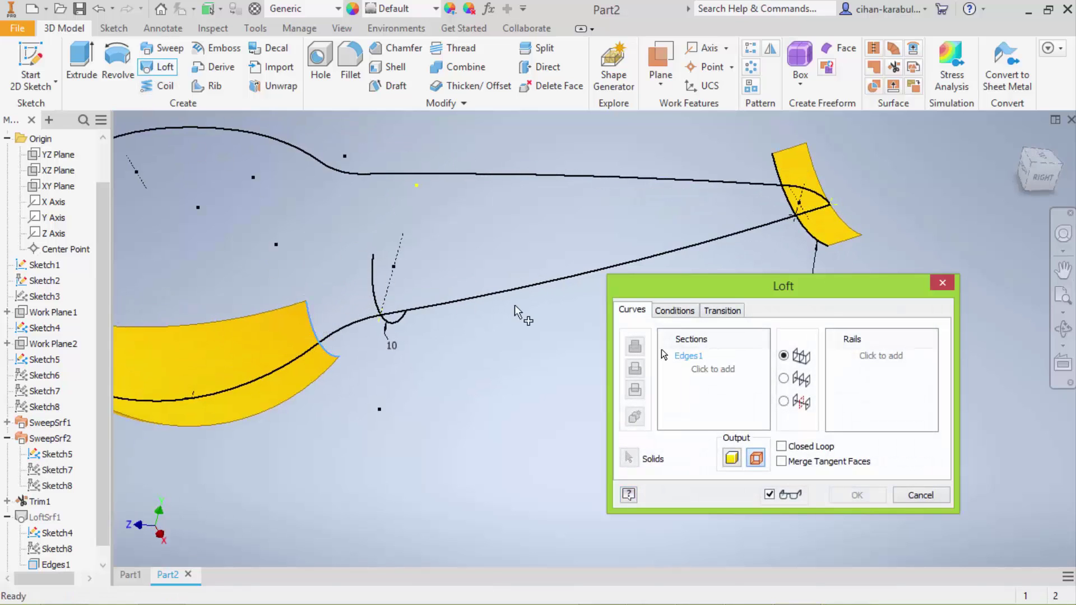
pyautogui.click(704, 375)
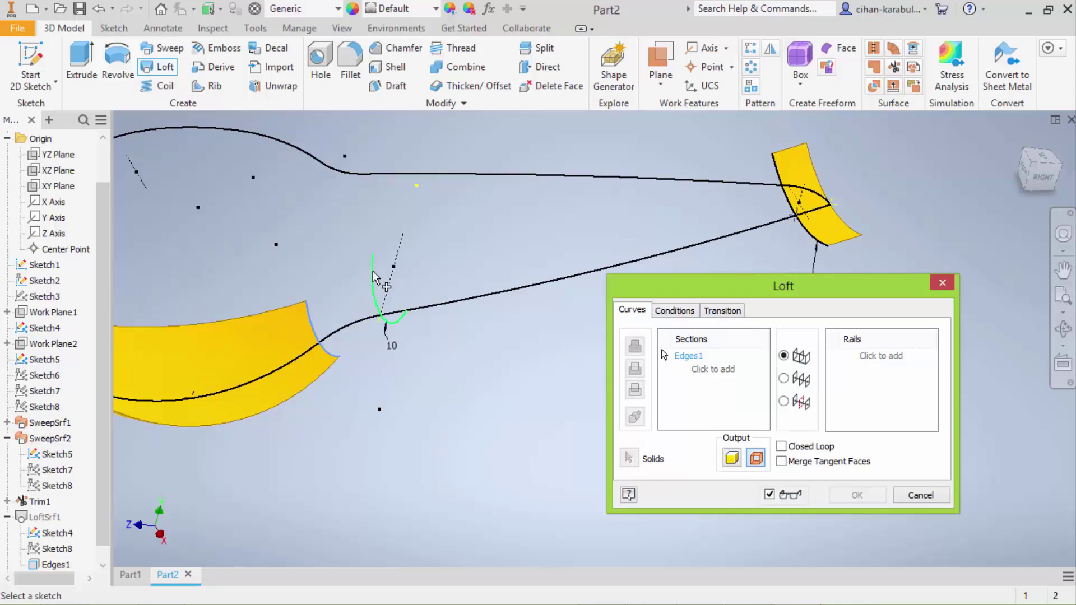
pyautogui.click(373, 277)
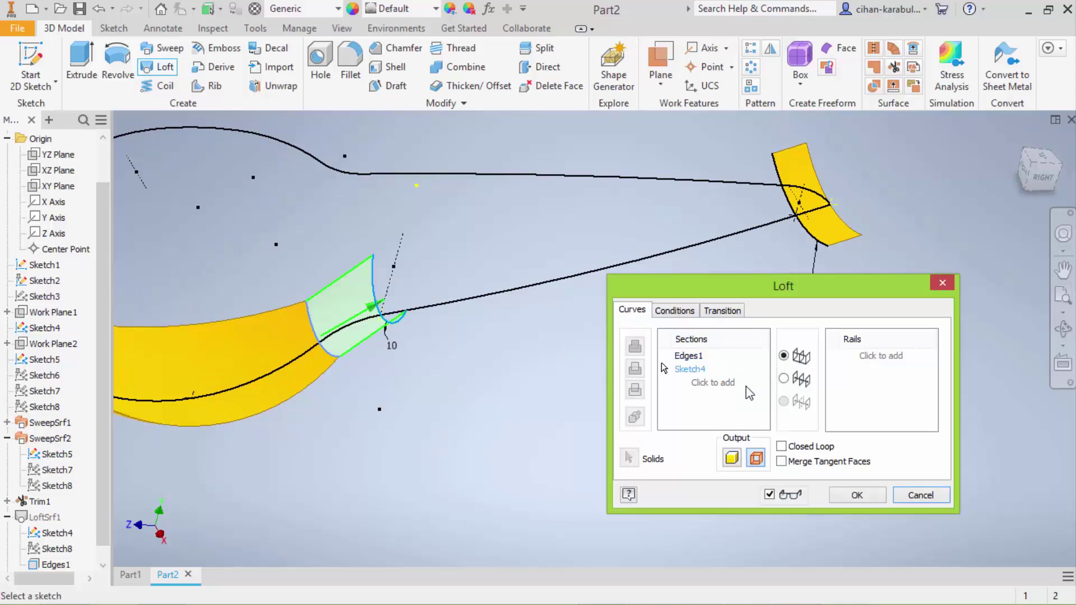
pyautogui.click(777, 161)
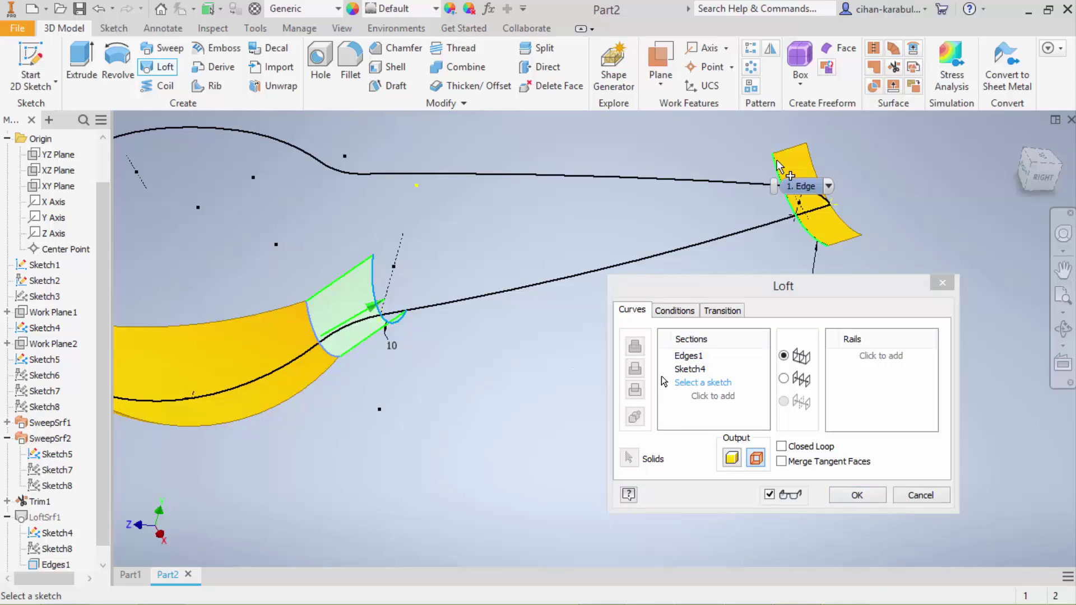
pyautogui.click(852, 376)
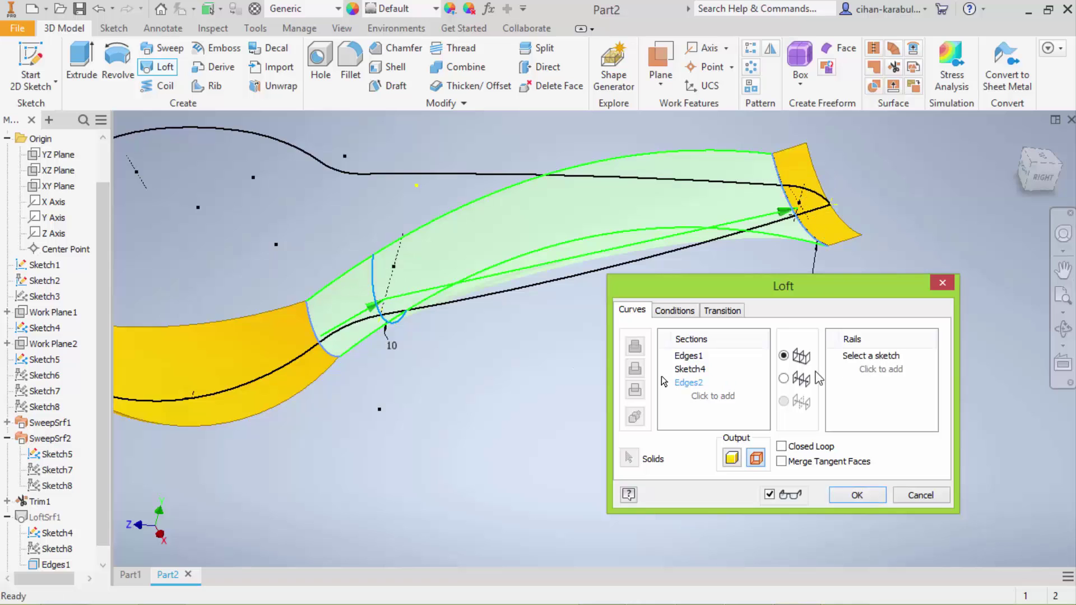
pyautogui.click(503, 305)
pyautogui.keyDown('shift'); pyautogui.moveTo(552, 398); pyautogui.dragTo(540, 422, button='middle'); pyautogui.keyUp('shift')
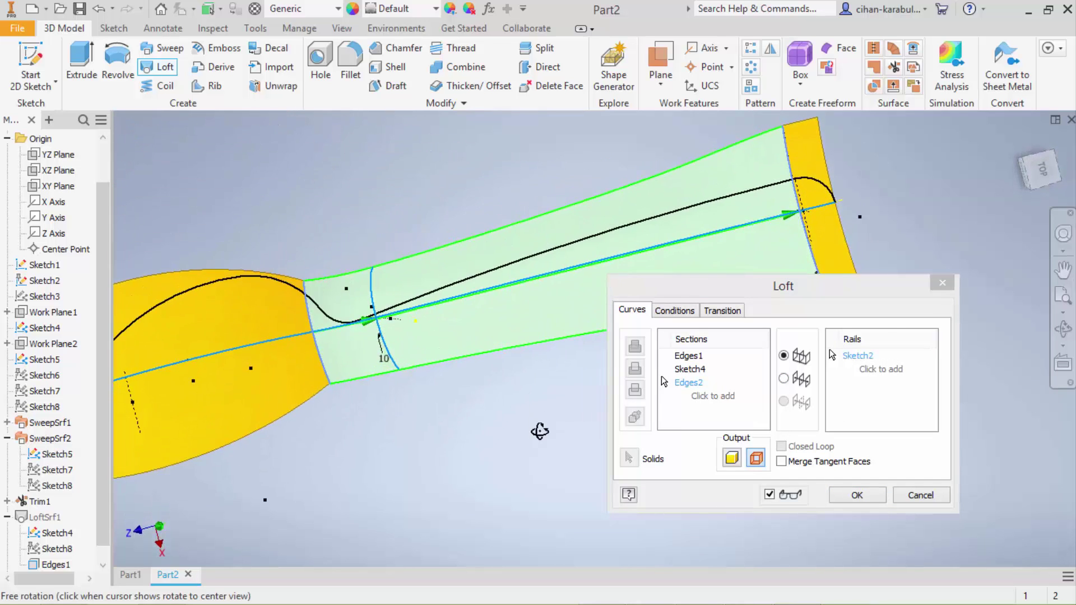
pyautogui.keyDown('shift'); pyautogui.moveTo(540, 421); pyautogui.dragTo(560, 404, button='middle'); pyautogui.keyUp('shift')
# Step: Make the loft Tangent at both Edges1 and Edges2 and create LoftSrf2
pyautogui.click(675, 310)
pyautogui.click(751, 354)
pyautogui.click(735, 383)
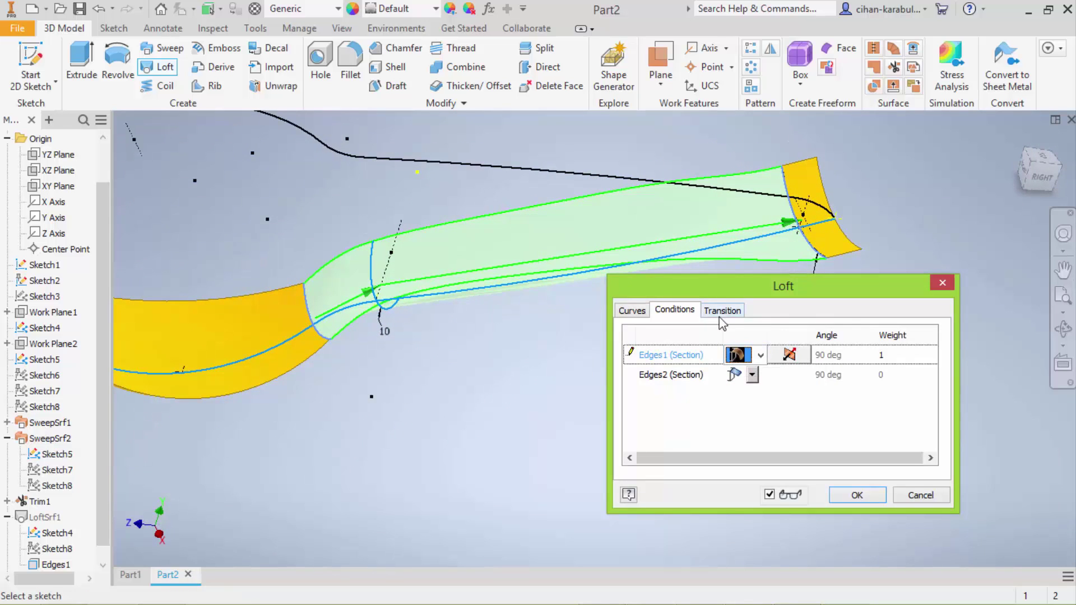
pyautogui.click(751, 375)
pyautogui.click(734, 402)
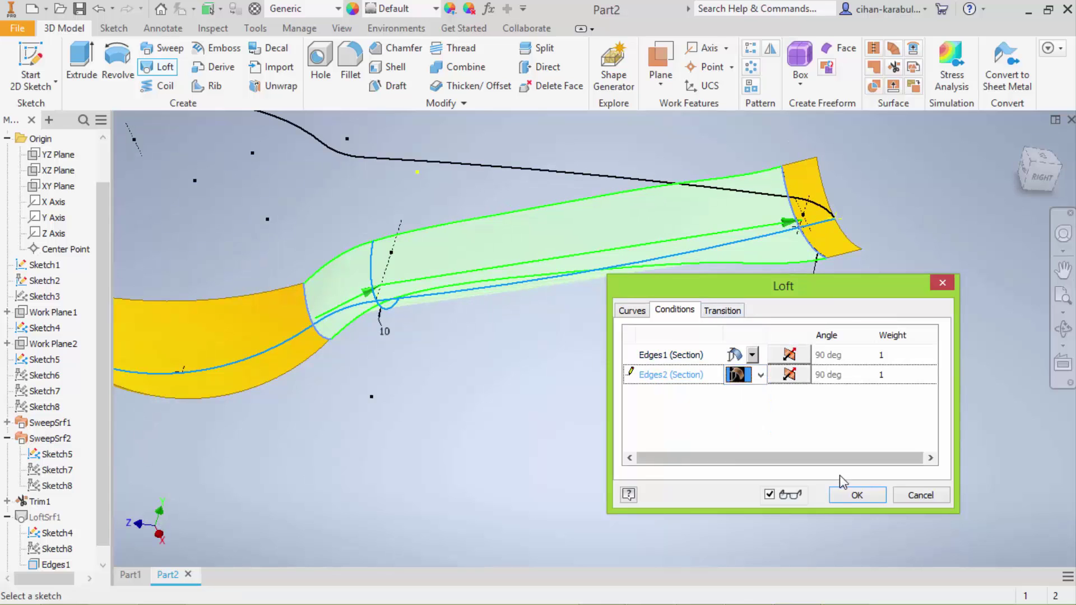
pyautogui.click(857, 495)
pyautogui.moveTo(694, 403)
pyautogui.keyDown('shift'); pyautogui.mouseDown(button='middle')
pyautogui.moveTo(682, 360)
pyautogui.moveTo(699, 454)
pyautogui.moveTo(725, 401)
pyautogui.mouseUp(button='middle'); pyautogui.keyUp('shift')
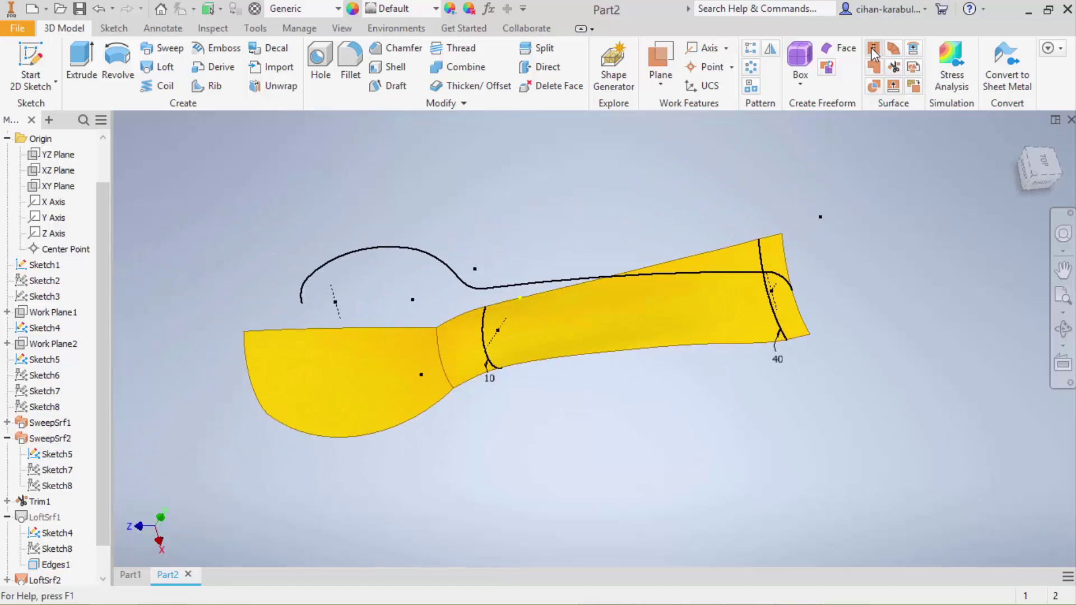
# Step: Stitch the sweep, loft and end surfaces into one surface
pyautogui.click(872, 53)
pyautogui.click(785, 264)
pyautogui.click(454, 357)
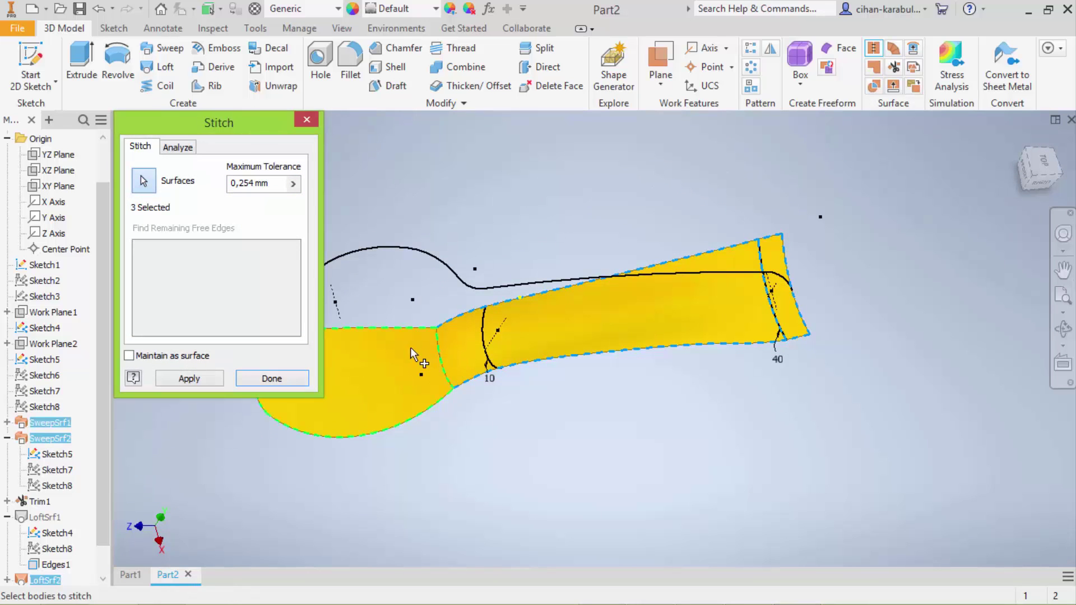
pyautogui.click(206, 378)
pyautogui.click(263, 377)
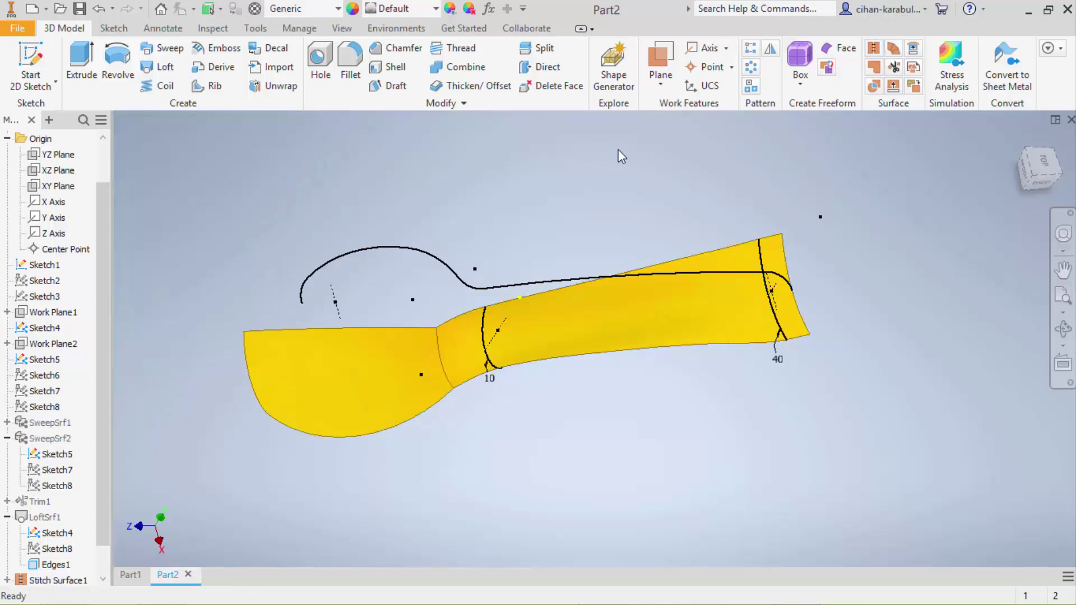
# Step: Trim the stitched surface with the YZ Plane, removing one half
pyautogui.click(894, 68)
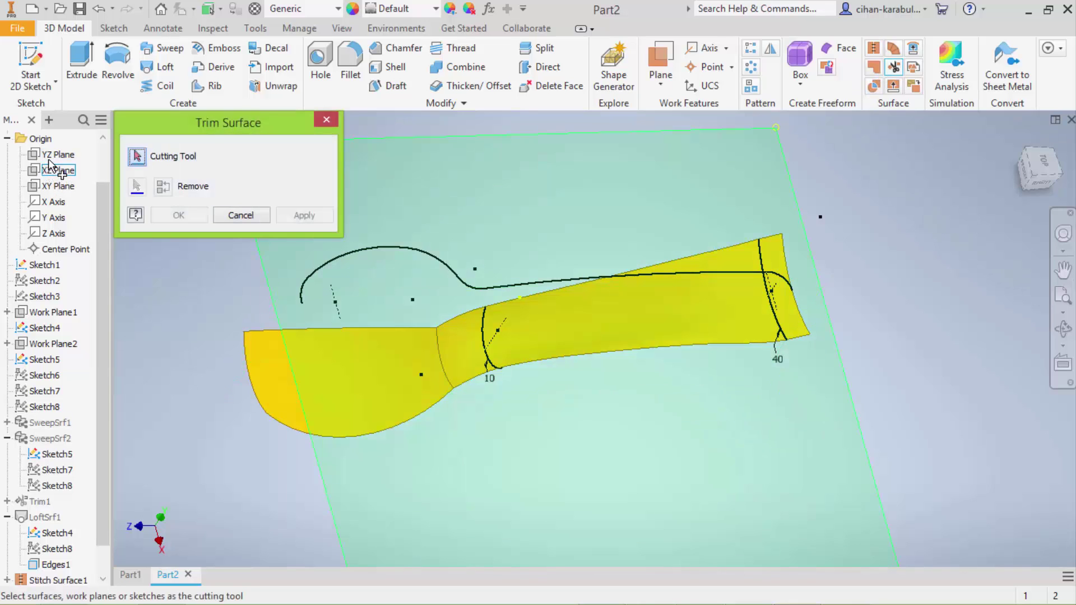
pyautogui.click(56, 154)
pyautogui.click(427, 364)
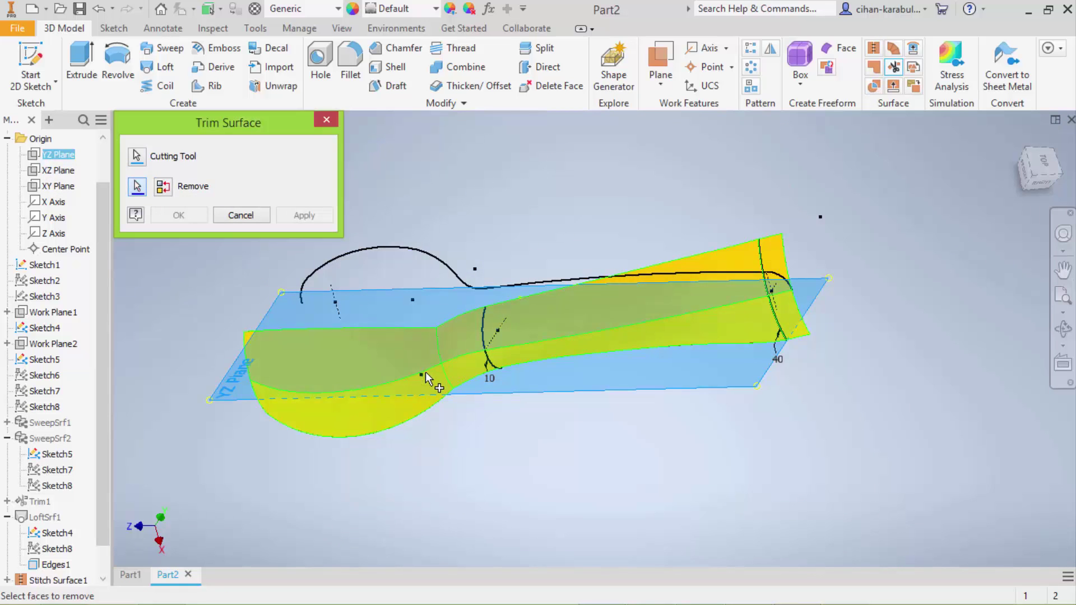
pyautogui.click(192, 217)
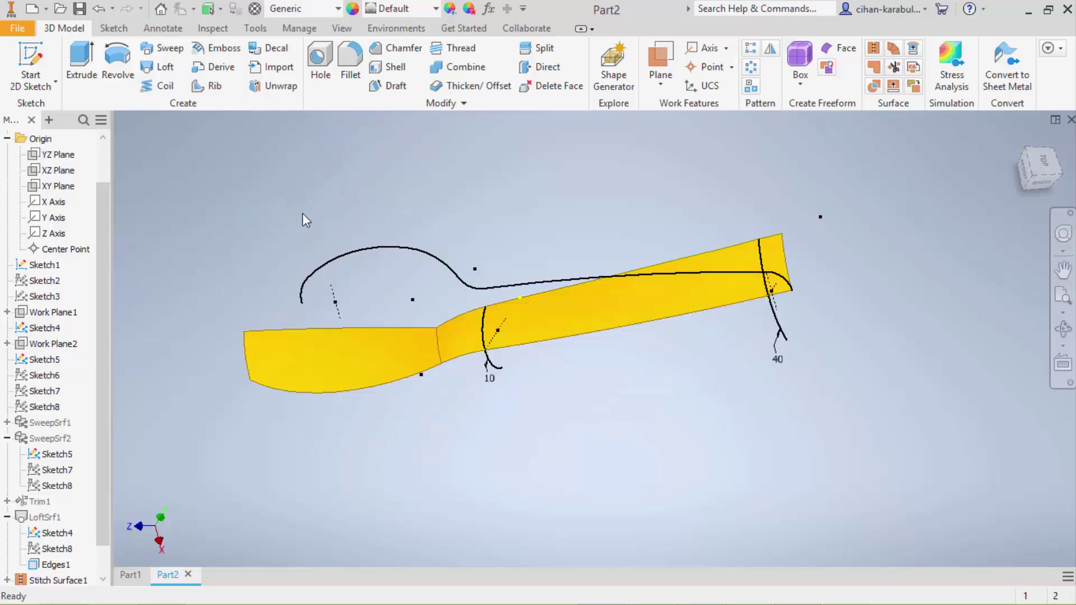
pyautogui.keyDown('shift'); pyautogui.moveTo(526, 218); pyautogui.dragTo(494, 231, button='middle'); pyautogui.keyUp('shift')
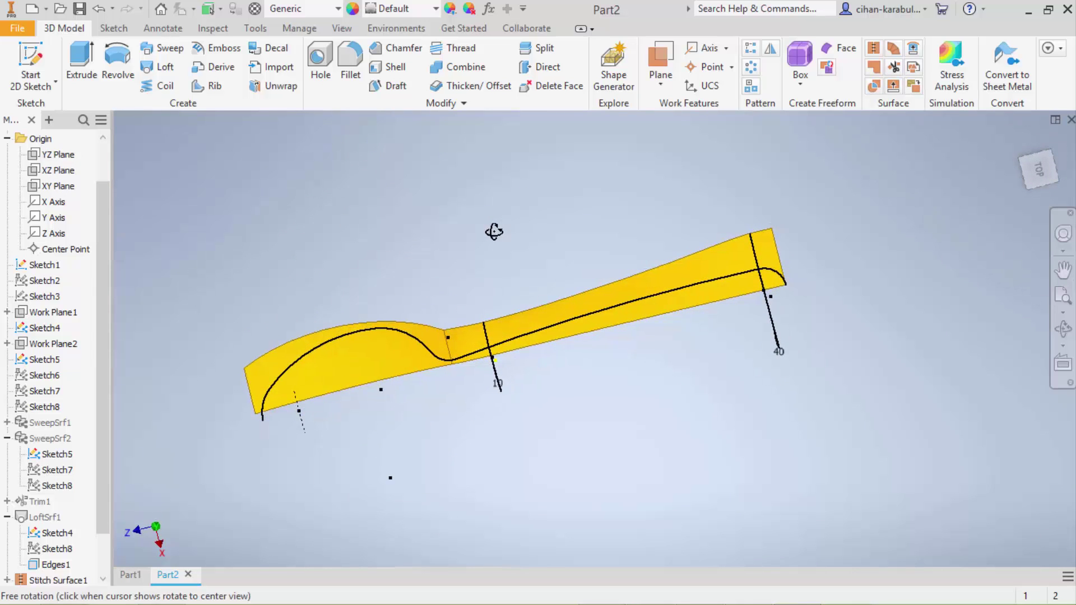
# Step: Check the trimmed half in Top view, then return to the Home view
pyautogui.click(1037, 173)
pyautogui.scroll(-3, 578, 172)
pyautogui.scroll(-2, 511, 217)
pyautogui.scroll(-3, 582, 206)
pyautogui.scroll(-2, 493, 227)
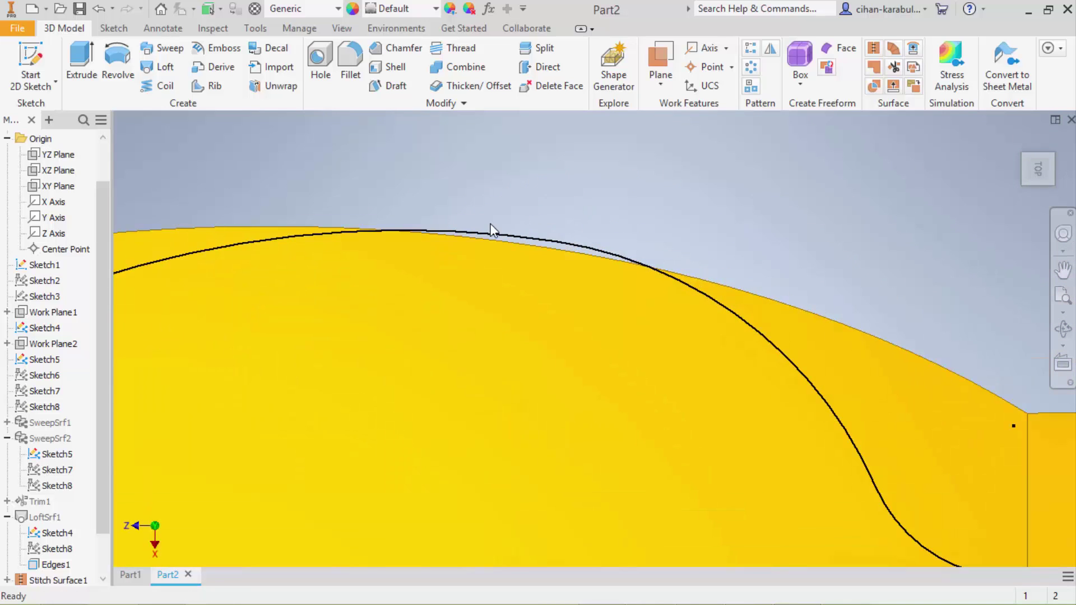
pyautogui.scroll(4, 717, 235)
pyautogui.scroll(2, 953, 180)
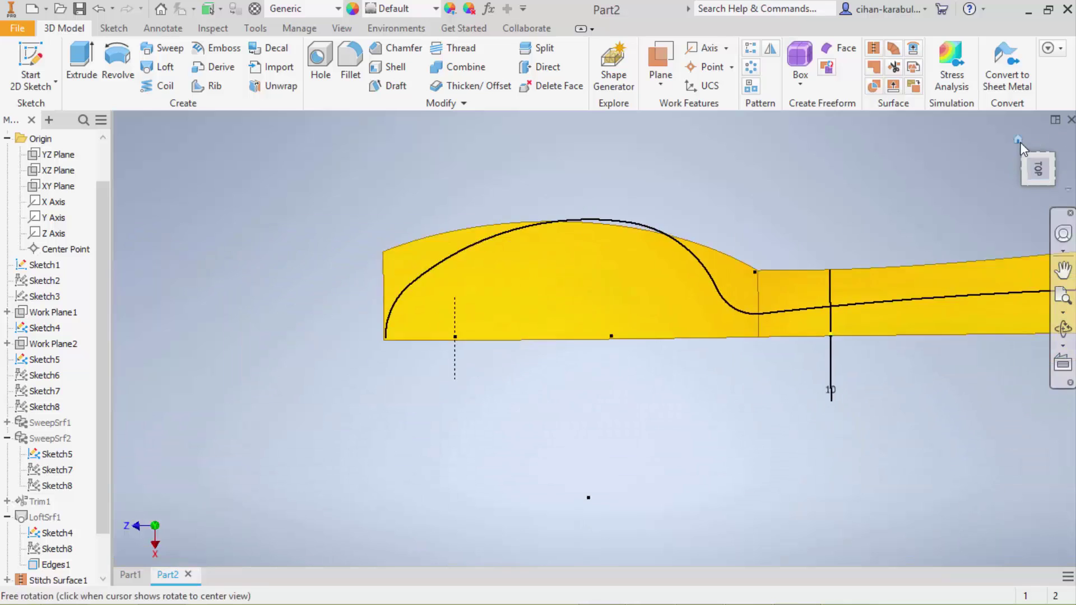
pyautogui.click(1019, 142)
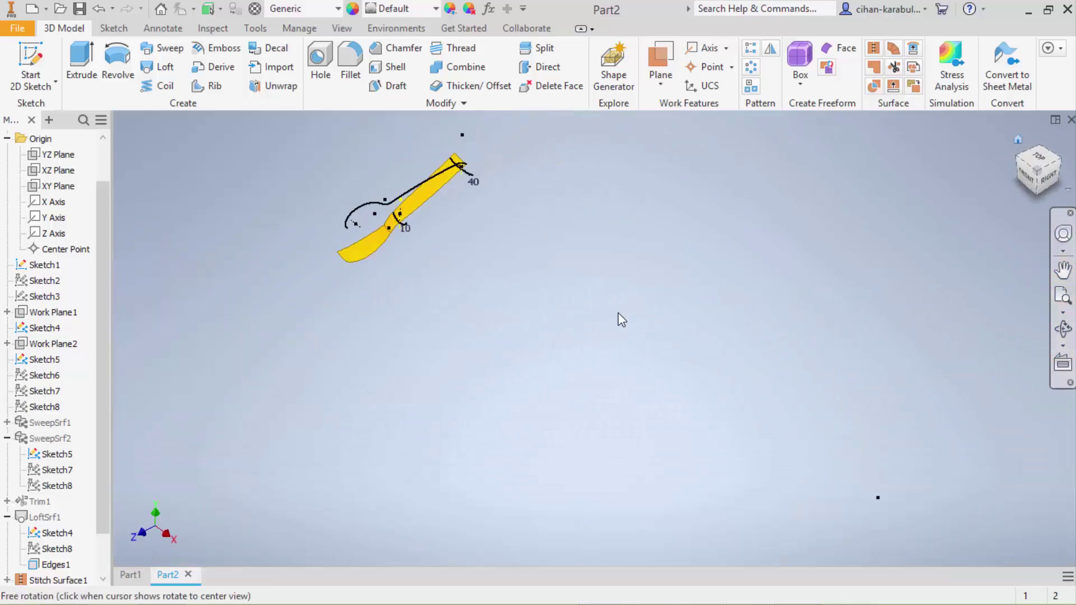
# Step: Show Sketch3 and lengthen its arc
pyautogui.rightClick(39, 280)
pyautogui.click(33, 297)
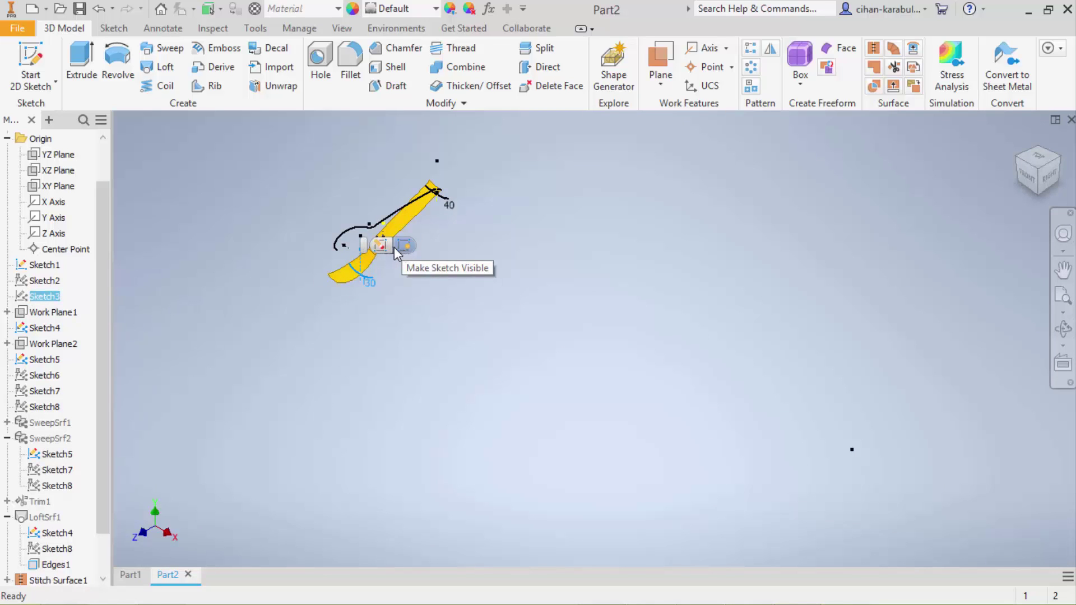
pyautogui.click(382, 246)
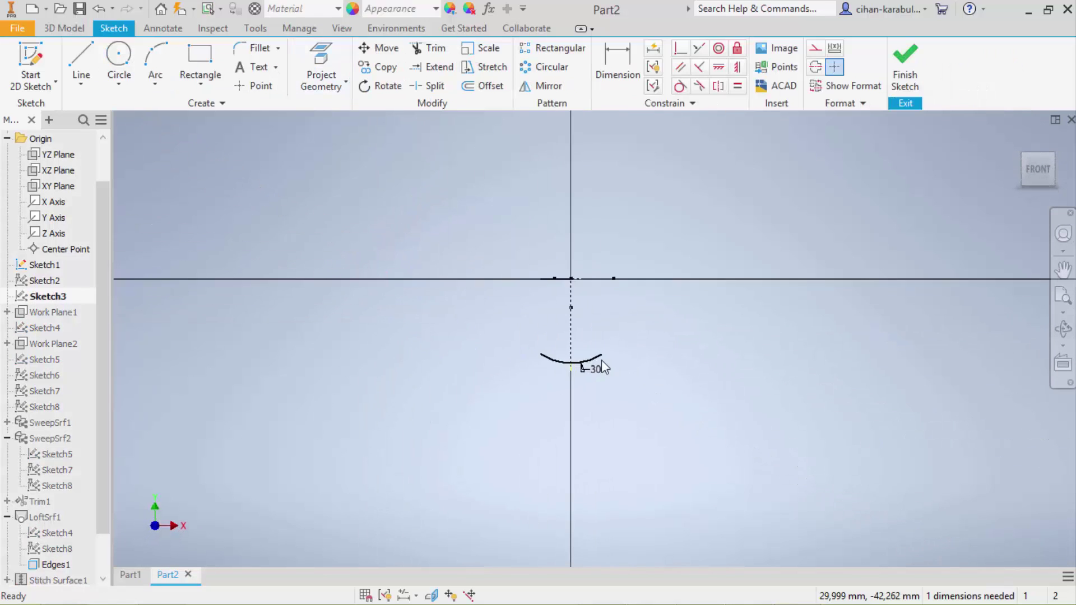
pyautogui.moveTo(475, 356); pyautogui.dragTo(446, 330)
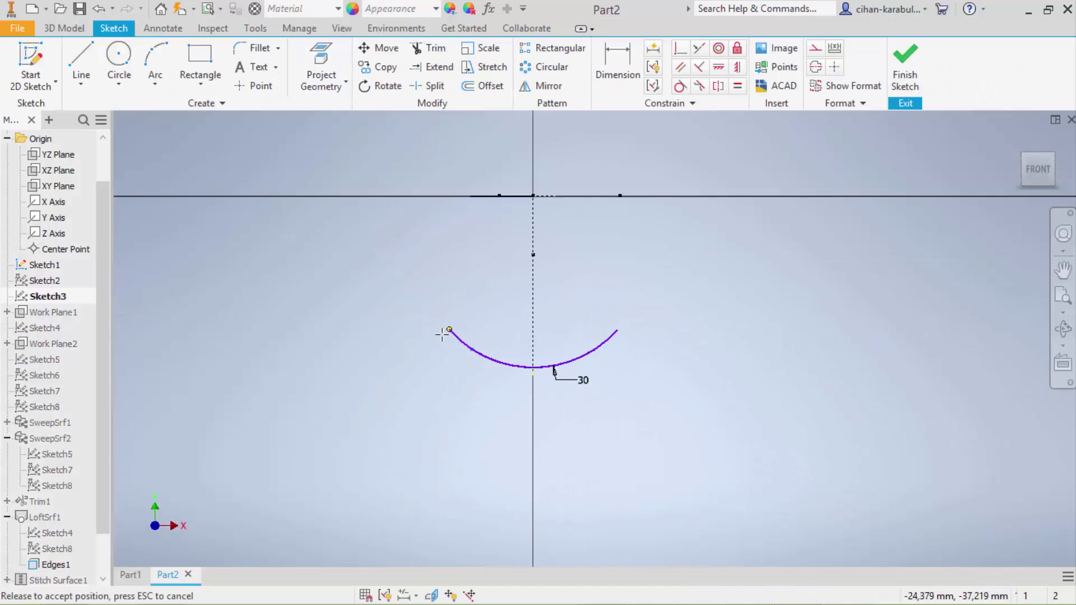
pyautogui.click(908, 73)
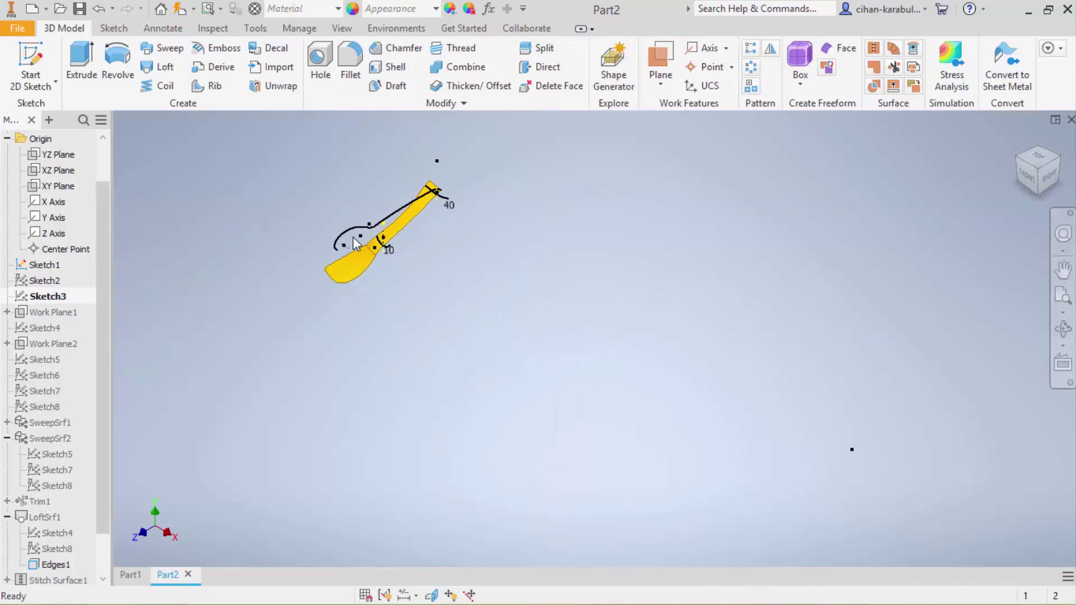
# Step: From Top view, trim away the excess surface along the sketch outline
pyautogui.click(1045, 156)
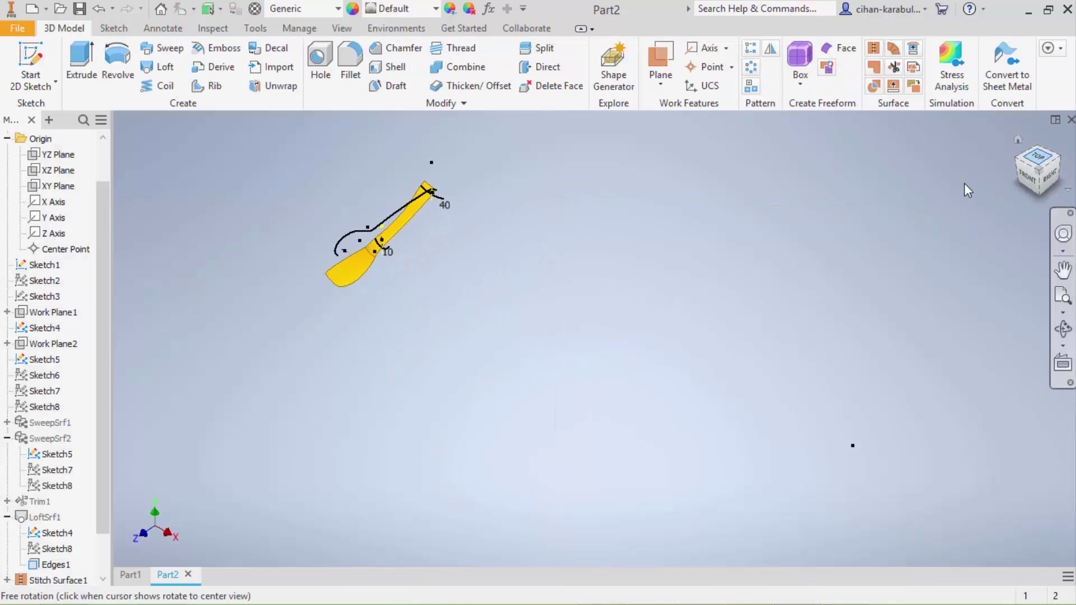
pyautogui.scroll(3, 404, 354)
pyautogui.scroll(-2, 404, 354)
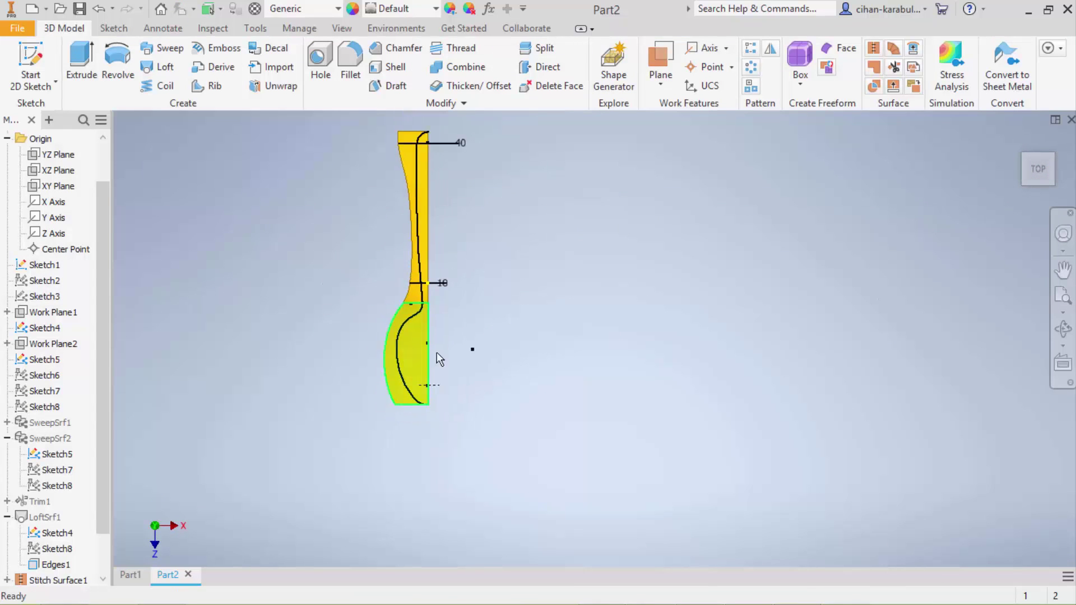
pyautogui.click(898, 67)
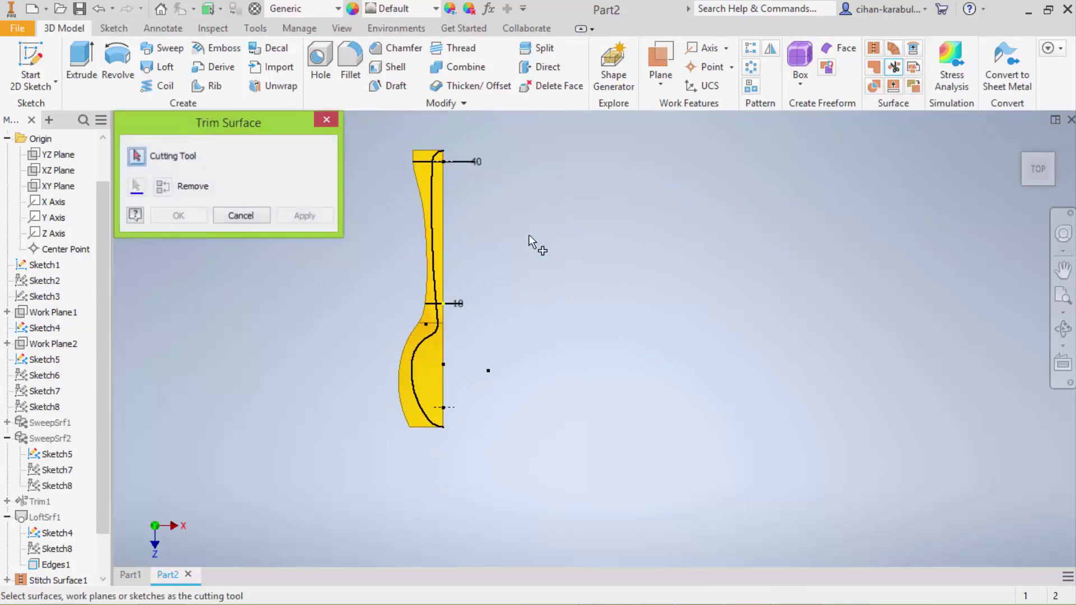
pyautogui.click(433, 219)
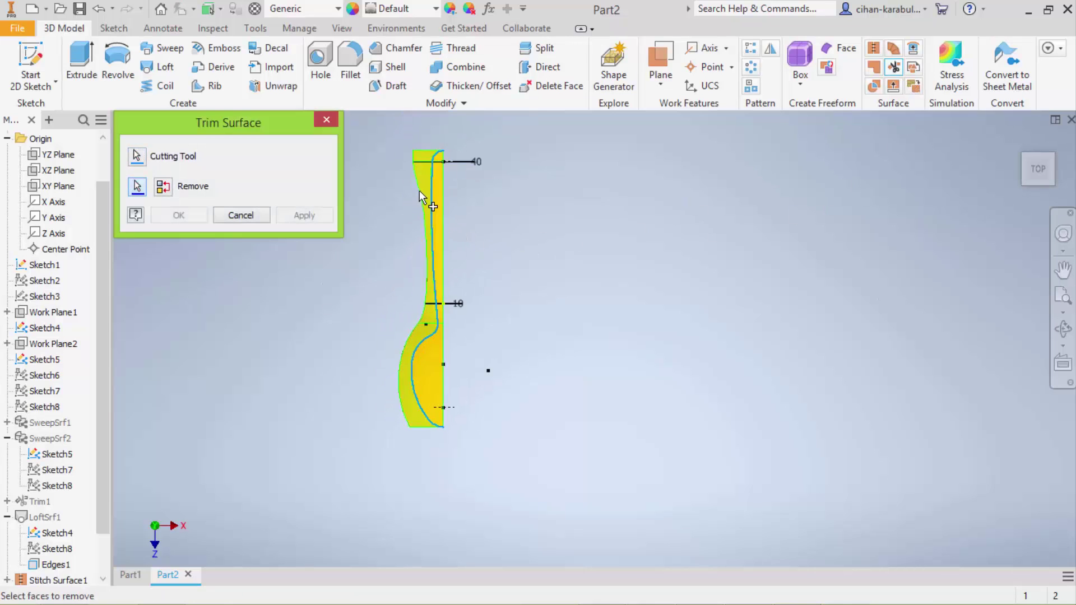
pyautogui.click(426, 209)
pyautogui.click(179, 218)
# Step: Orbit the spoon-shaped surface to inspect it in 3D
pyautogui.keyDown('shift'); pyautogui.moveTo(560, 352); pyautogui.dragTo(465, 275, button='middle'); pyautogui.keyUp('shift')
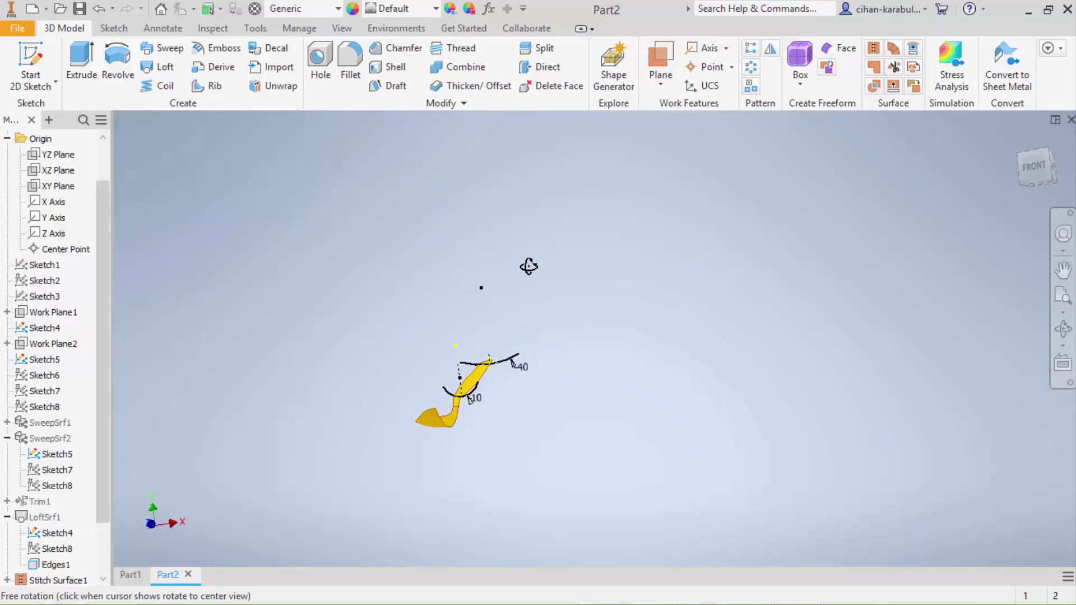
pyautogui.moveTo(466, 275); pyautogui.dragTo(560, 269)
pyautogui.scroll(-5, 629, 270)
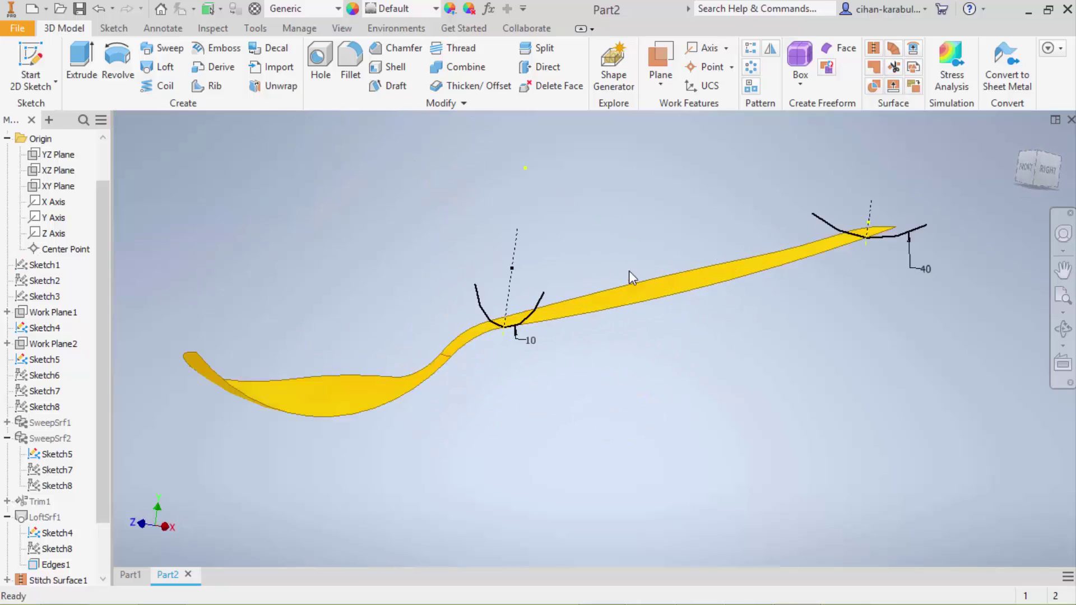
pyautogui.scroll(5, 608, 258)
pyautogui.scroll(3, 1000, 197)
pyautogui.moveTo(1037, 169)
pyautogui.mouseDown()
pyautogui.moveTo(940, 249)
pyautogui.moveTo(745, 312)
pyautogui.moveTo(759, 379)
pyautogui.moveTo(725, 307)
pyautogui.moveTo(764, 377)
pyautogui.mouseUp()
pyautogui.press('Escape')
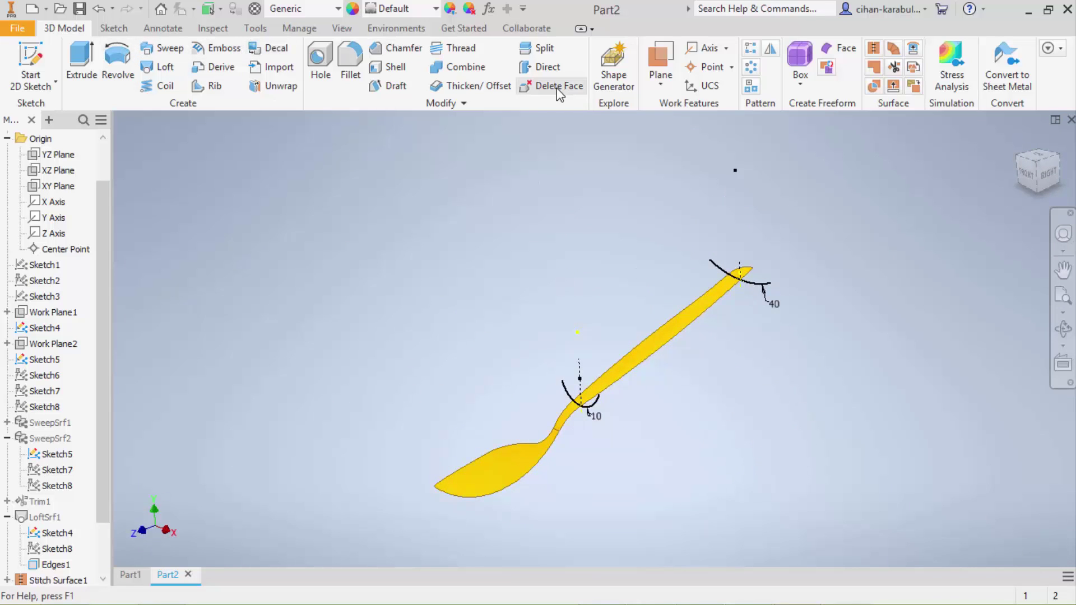
# Step: Thicken the spoon quilt symmetrically into a solid (Thicken1)
pyautogui.click(480, 90)
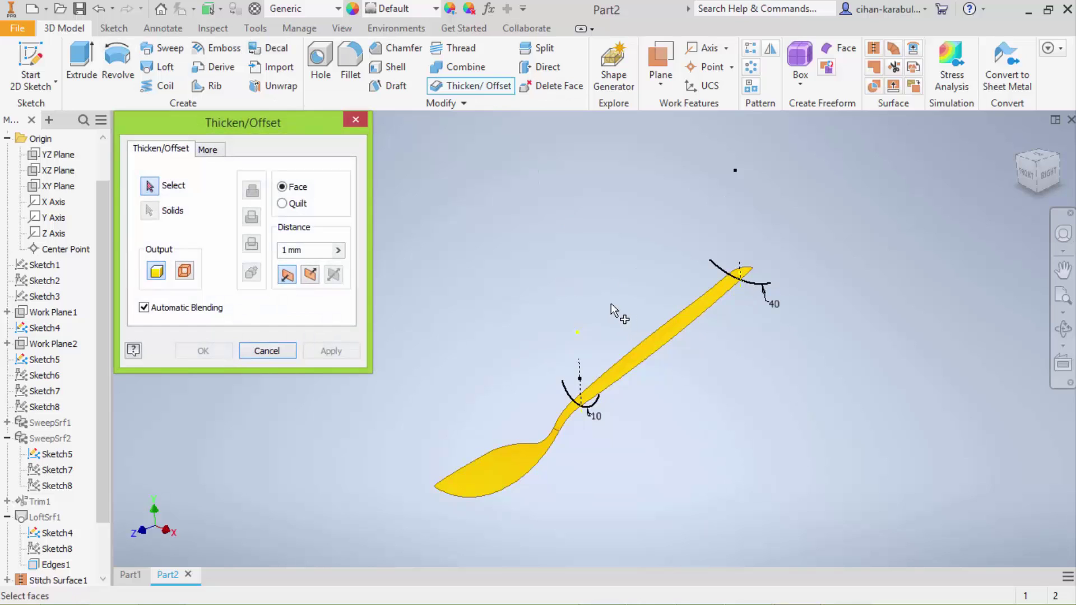
pyautogui.click(297, 203)
pyautogui.click(535, 460)
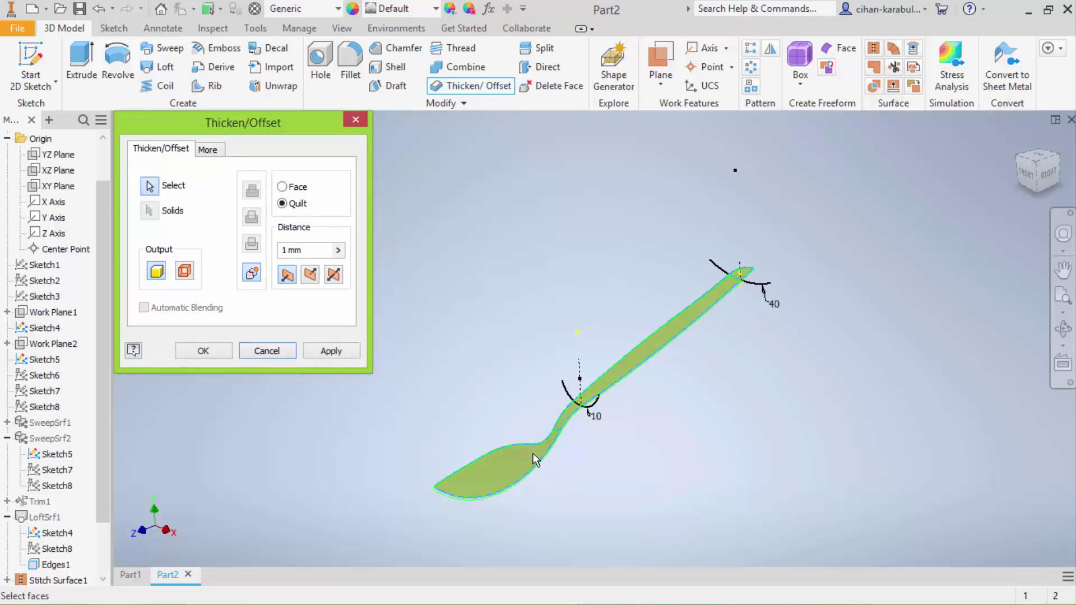
pyautogui.click(310, 277)
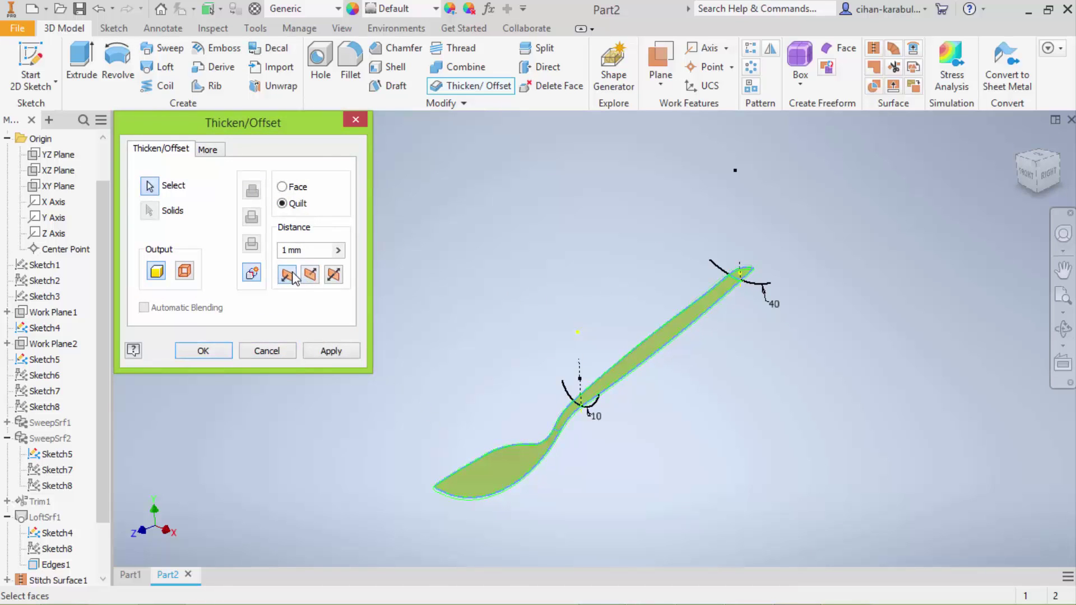
pyautogui.click(221, 352)
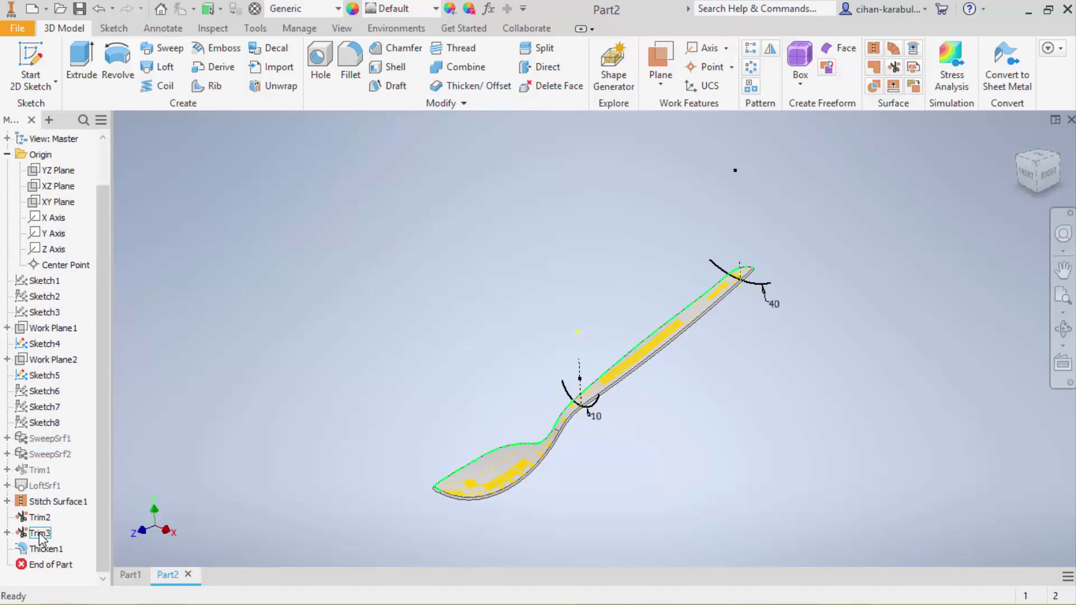
# Step: Hide the leftover surface body Srf5
pyautogui.rightClick(39, 538)
pyautogui.click(87, 227)
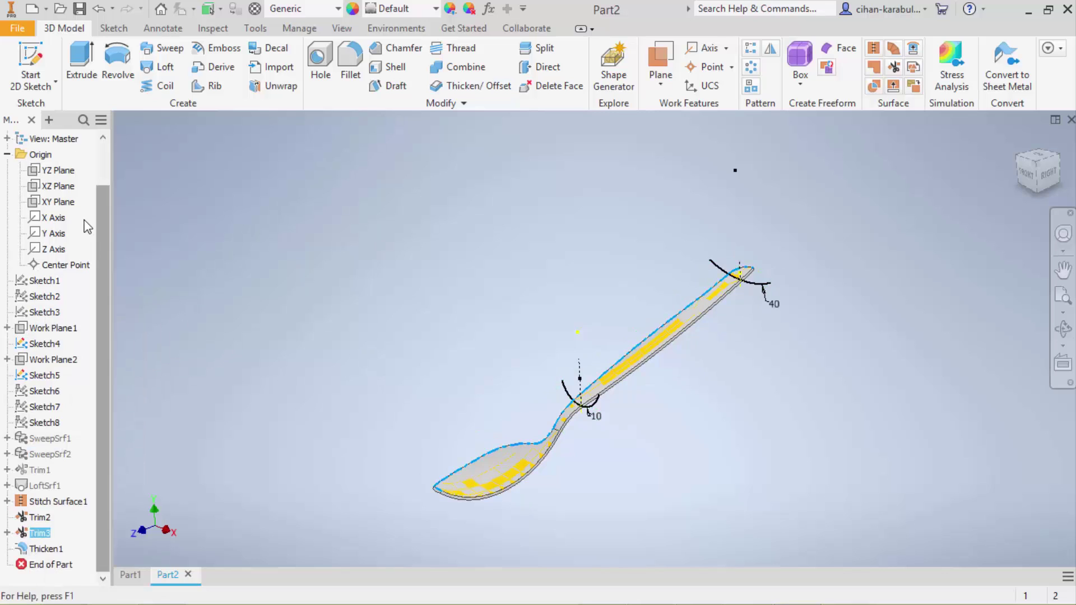
pyautogui.click(7, 155)
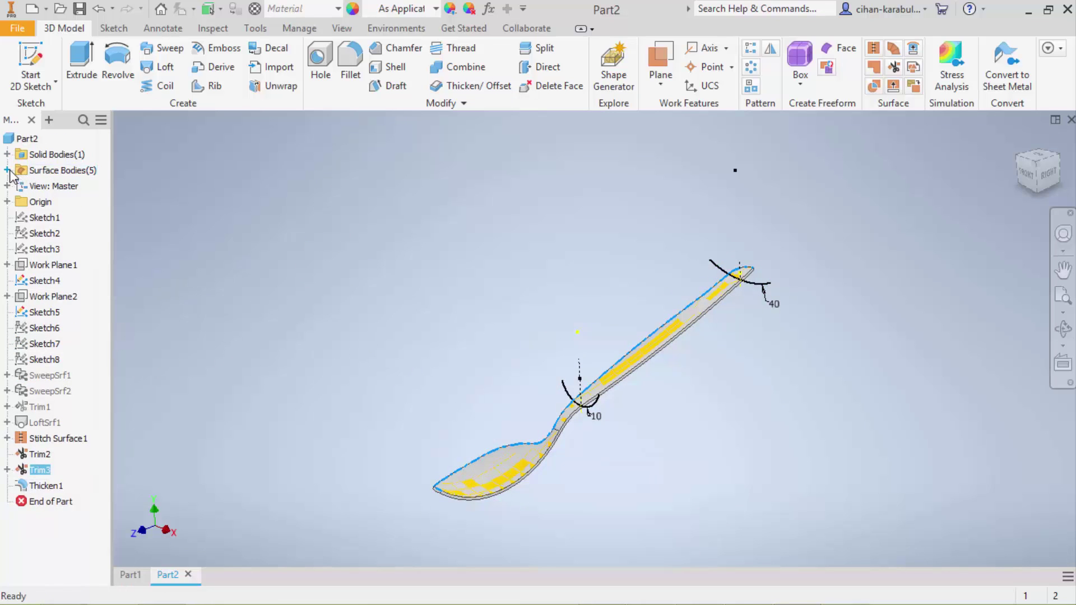
pyautogui.click(7, 171)
pyautogui.rightClick(54, 257)
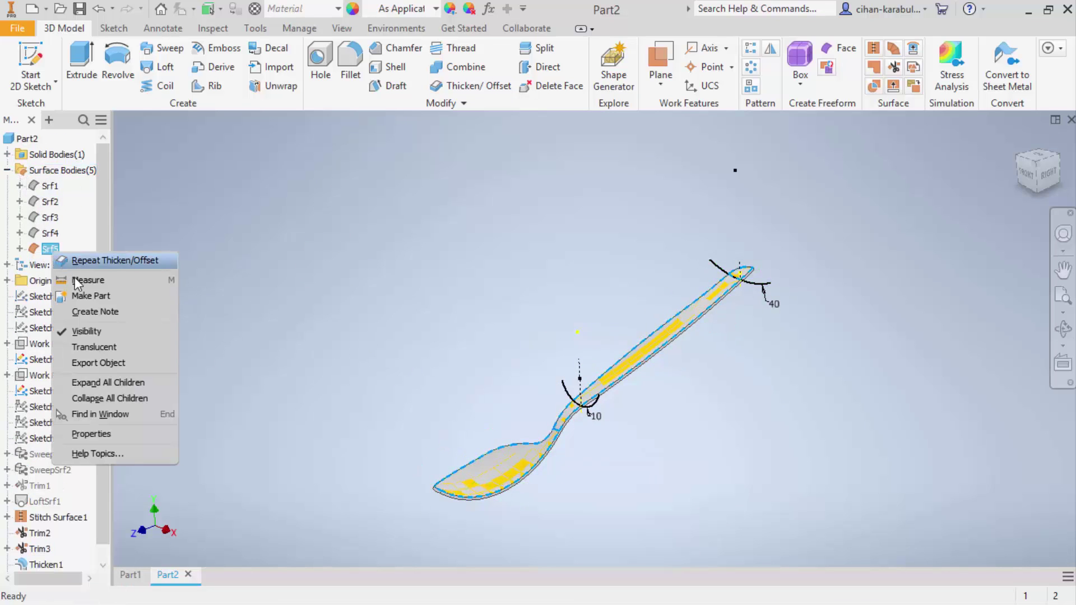
pyautogui.click(84, 335)
pyautogui.click(7, 171)
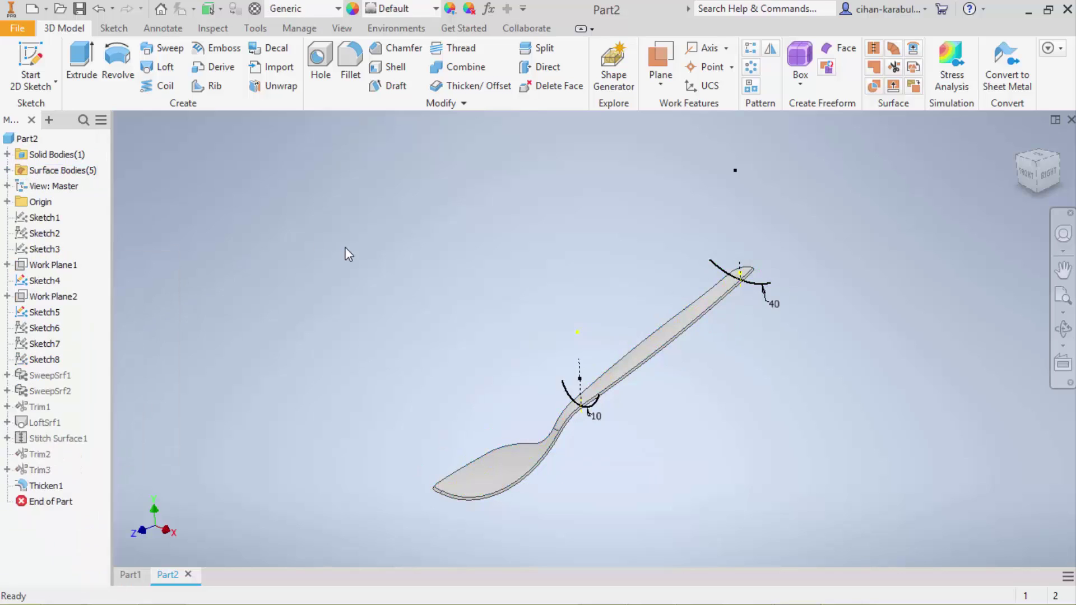
# Step: Hide Sketch4 and Sketch5
pyautogui.click(44, 312)
pyautogui.keyDown('ctrl'); pyautogui.click(44, 280); pyautogui.keyUp('ctrl')
pyautogui.rightClick(43, 280)
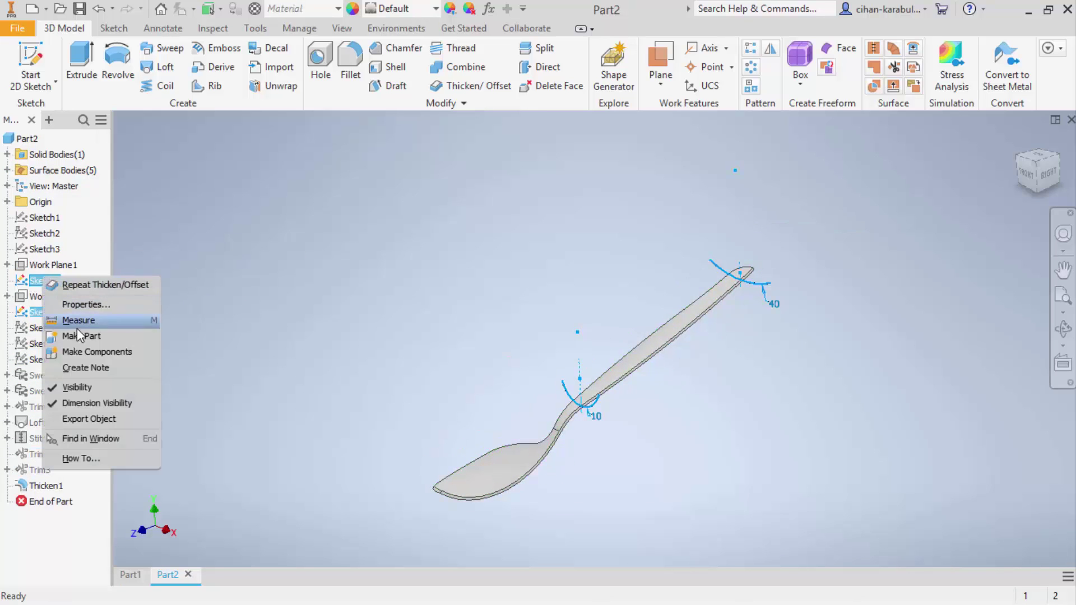
pyautogui.click(84, 387)
pyautogui.moveTo(547, 443)
pyautogui.keyDown('shift'); pyautogui.mouseDown(button='middle')
pyautogui.moveTo(575, 380)
pyautogui.moveTo(723, 367)
pyautogui.moveTo(747, 336)
pyautogui.moveTo(747, 299)
pyautogui.moveTo(624, 370)
pyautogui.mouseUp(button='middle'); pyautogui.keyUp('shift')
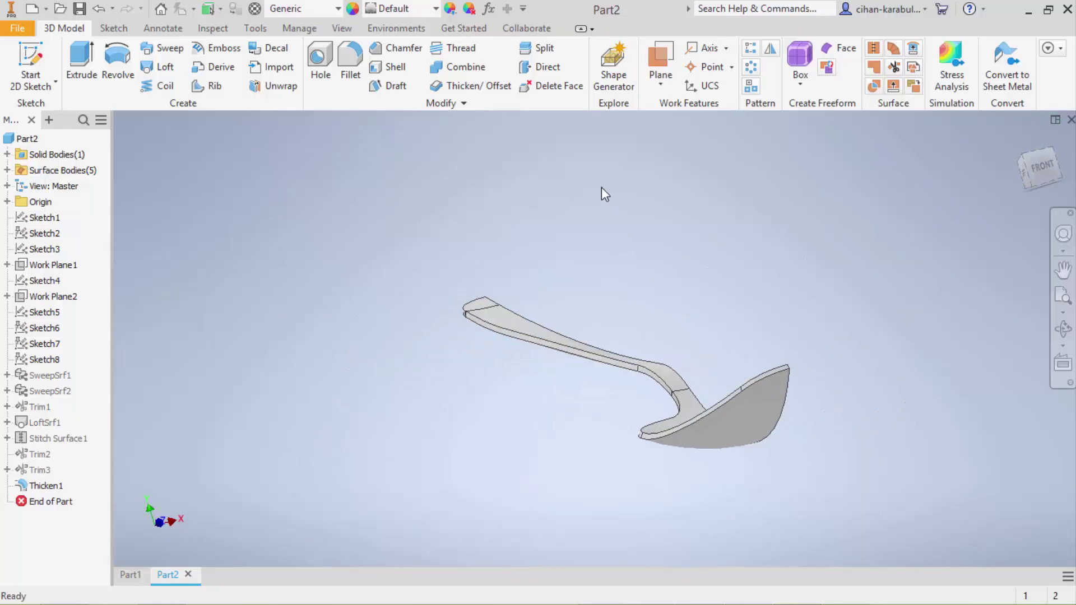
# Step: Start a 0,4 fillet and select the bowl rim edges
pyautogui.click(350, 62)
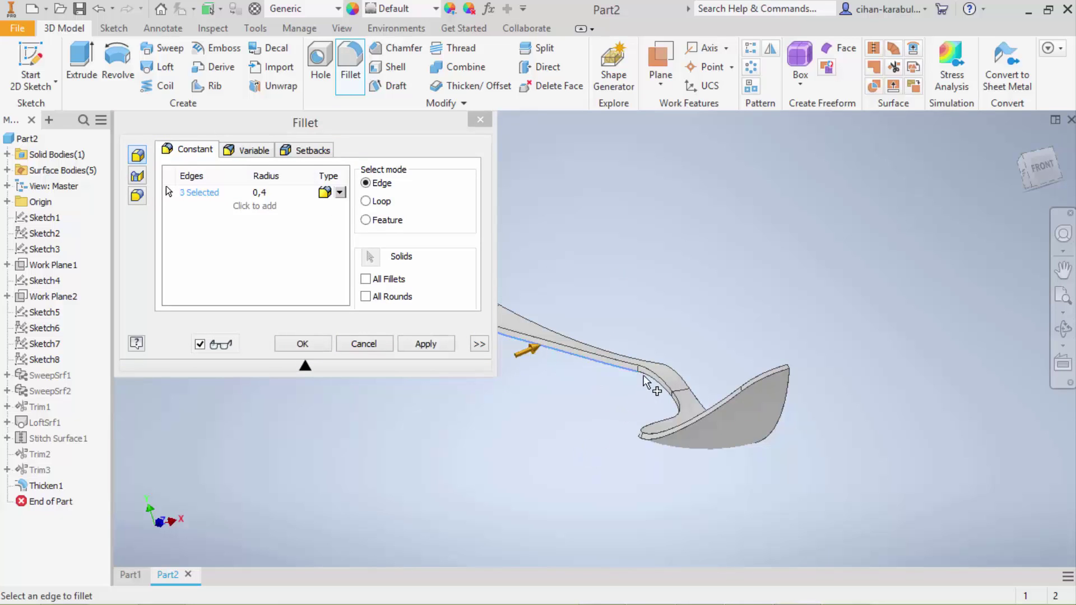
pyautogui.click(650, 441)
pyautogui.click(650, 445)
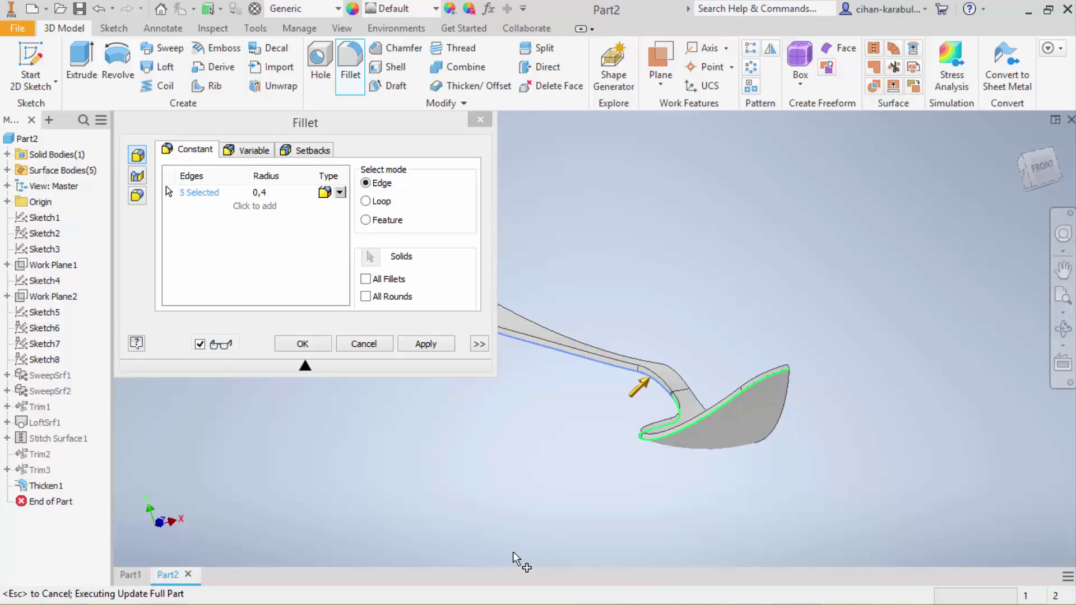
pyautogui.scroll(-3, 755, 491)
pyautogui.scroll(3, 643, 408)
pyautogui.scroll(-2, 587, 358)
pyautogui.scroll(-1, 708, 456)
pyautogui.scroll(2, 708, 455)
pyautogui.scroll(2, 695, 443)
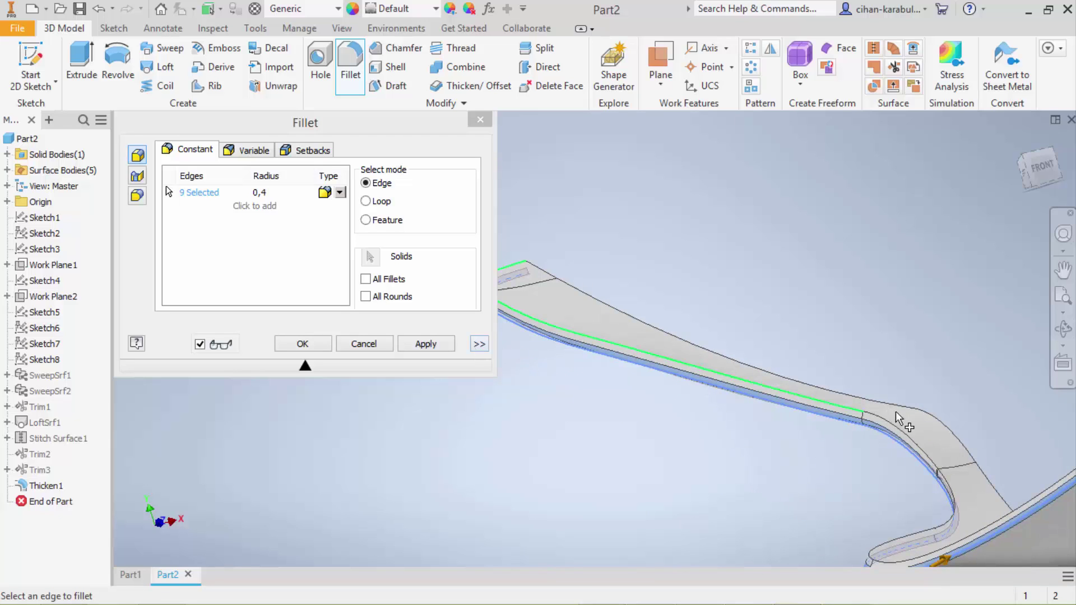
# Step: Add the lower handle, handle side and handle bend edges to the fillet
pyautogui.click(902, 436)
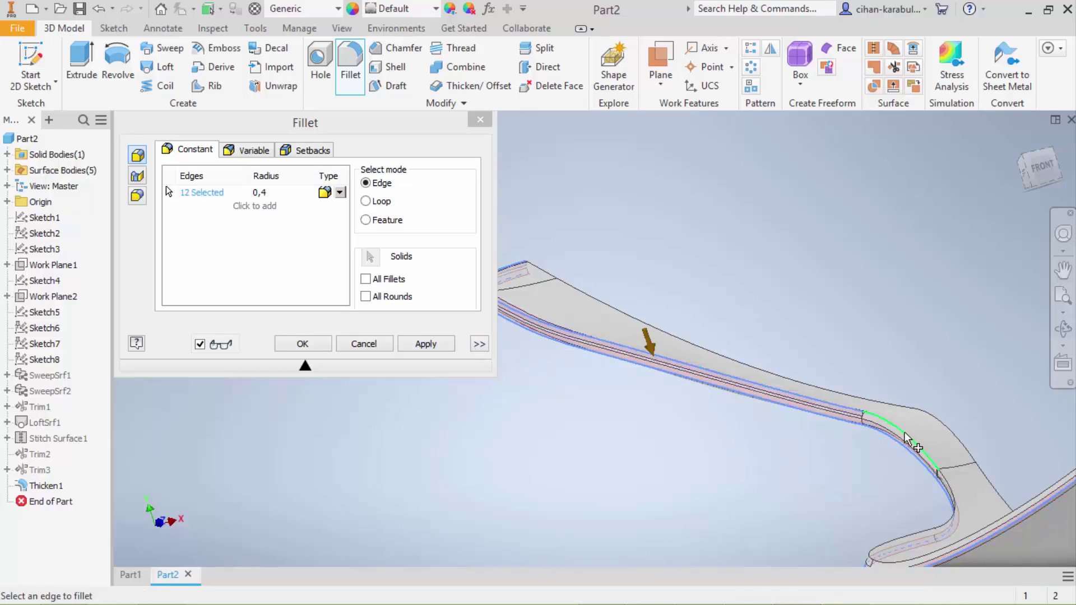
pyautogui.click(957, 508)
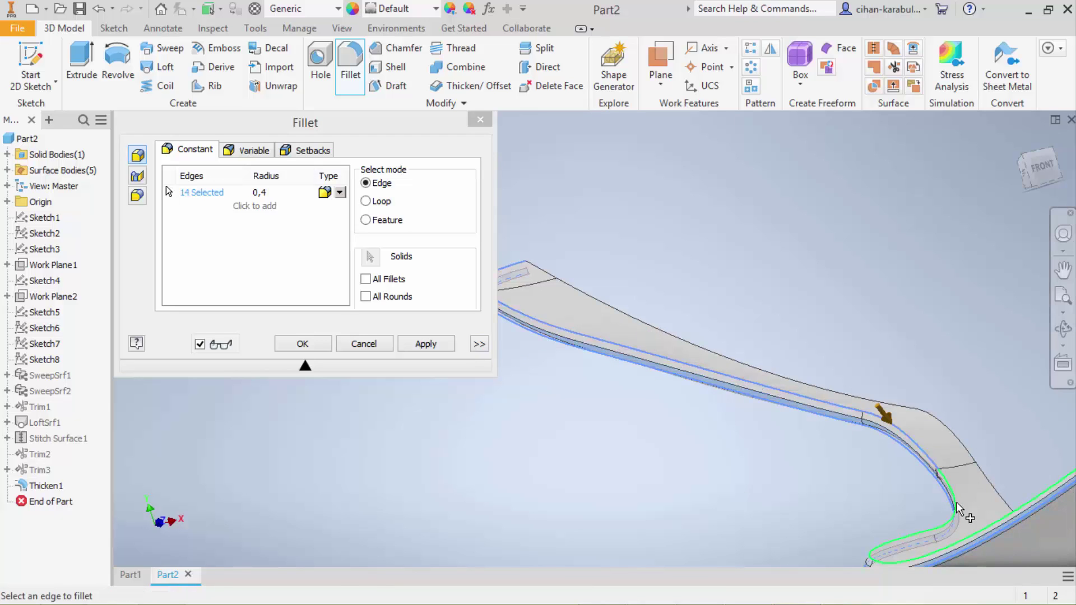
pyautogui.scroll(2, 953, 499)
pyautogui.scroll(2, 940, 468)
pyautogui.click(936, 455)
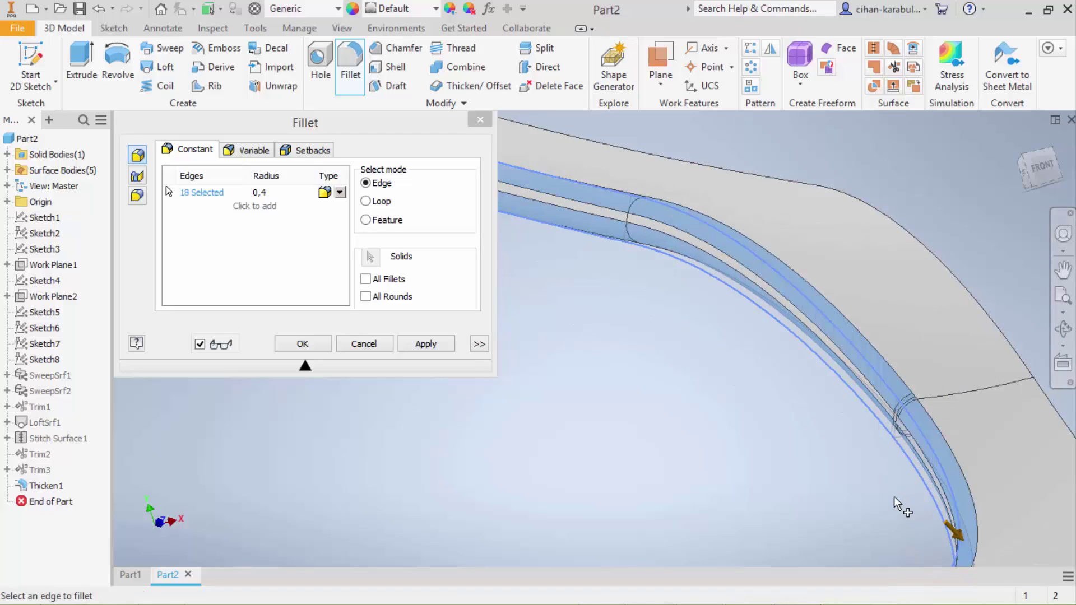
pyautogui.scroll(-2, 790, 398)
pyautogui.scroll(-3, 789, 399)
pyautogui.scroll(-1, 789, 398)
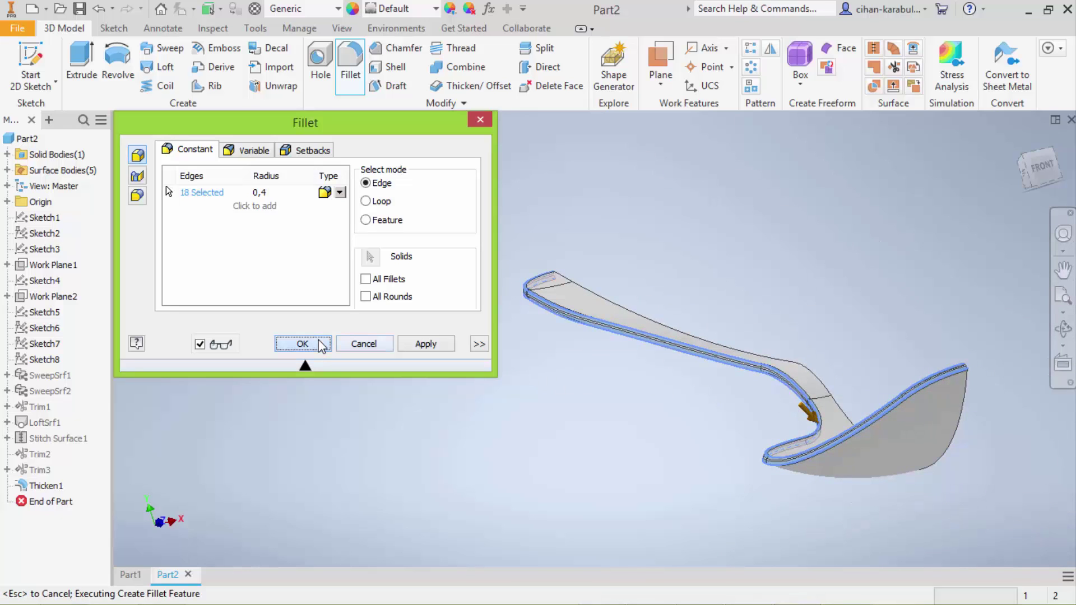
# Step: Apply the 0,4 fillet to all 18 edges and view the spoon from above
pyautogui.click(302, 343)
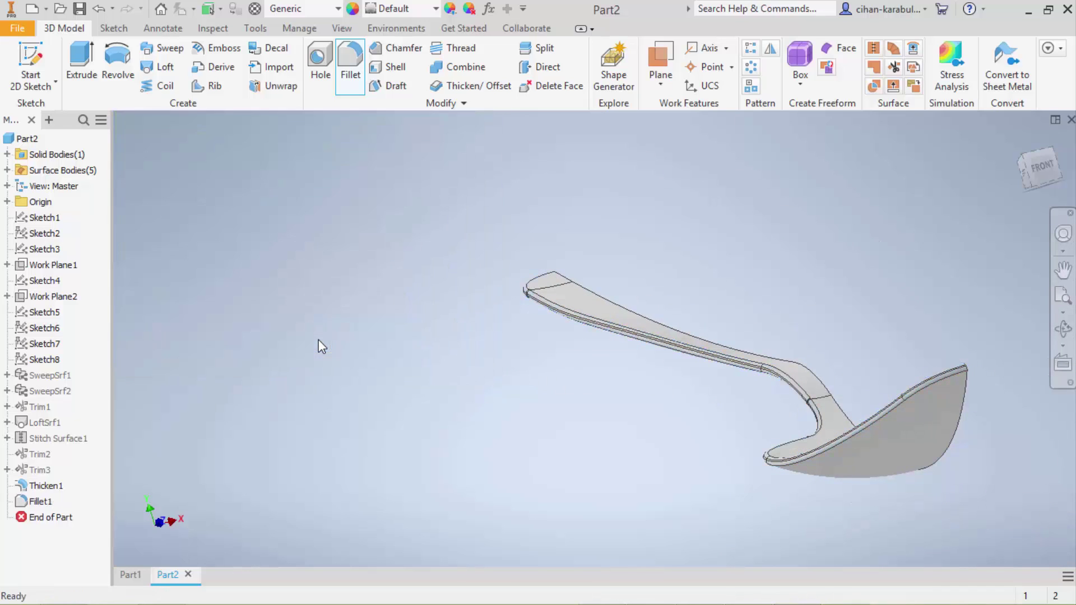
pyautogui.scroll(2, 822, 404)
pyautogui.scroll(2, 852, 411)
pyautogui.scroll(2, 851, 412)
pyautogui.scroll(1, 805, 419)
pyautogui.scroll(-3, 805, 419)
pyautogui.scroll(-3, 805, 420)
pyautogui.moveTo(911, 343)
pyautogui.keyDown('shift'); pyautogui.mouseDown(button='middle')
pyautogui.moveTo(838, 347)
pyautogui.moveTo(813, 385)
pyautogui.moveTo(770, 390)
pyautogui.mouseUp(button='middle'); pyautogui.keyUp('shift')
pyautogui.scroll(-2, 769, 390)
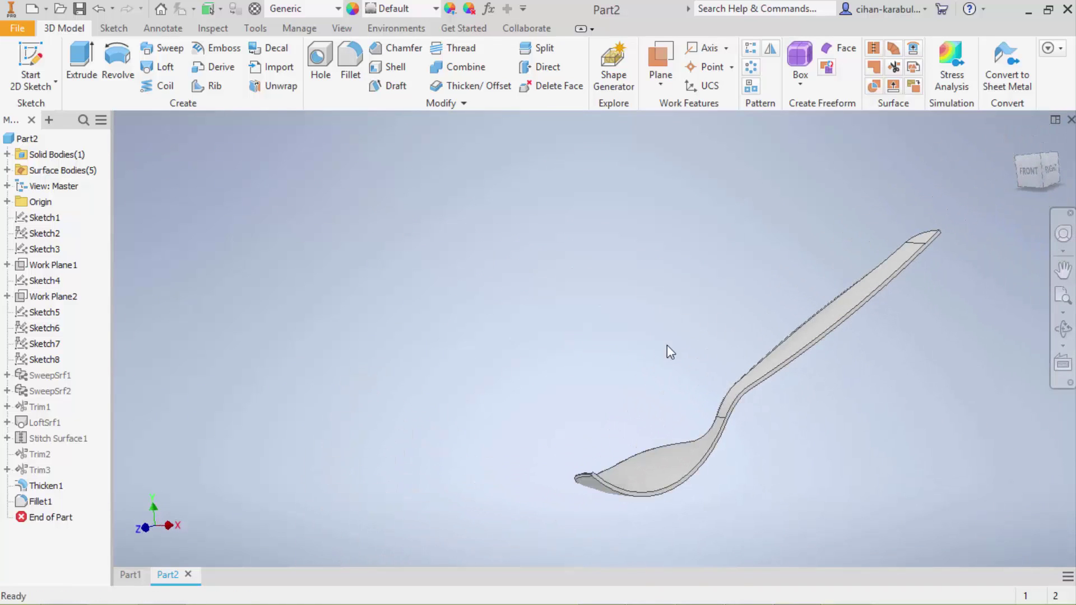
# Step: Mirror the spoon solid across the YZ Plane
pyautogui.click(770, 51)
pyautogui.click(138, 183)
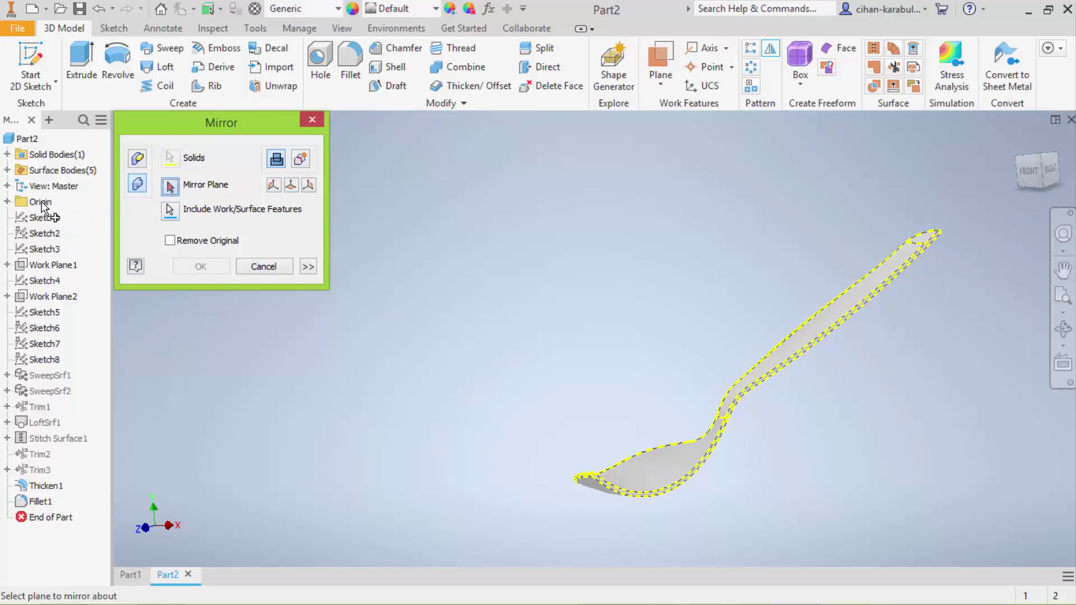
pyautogui.click(7, 202)
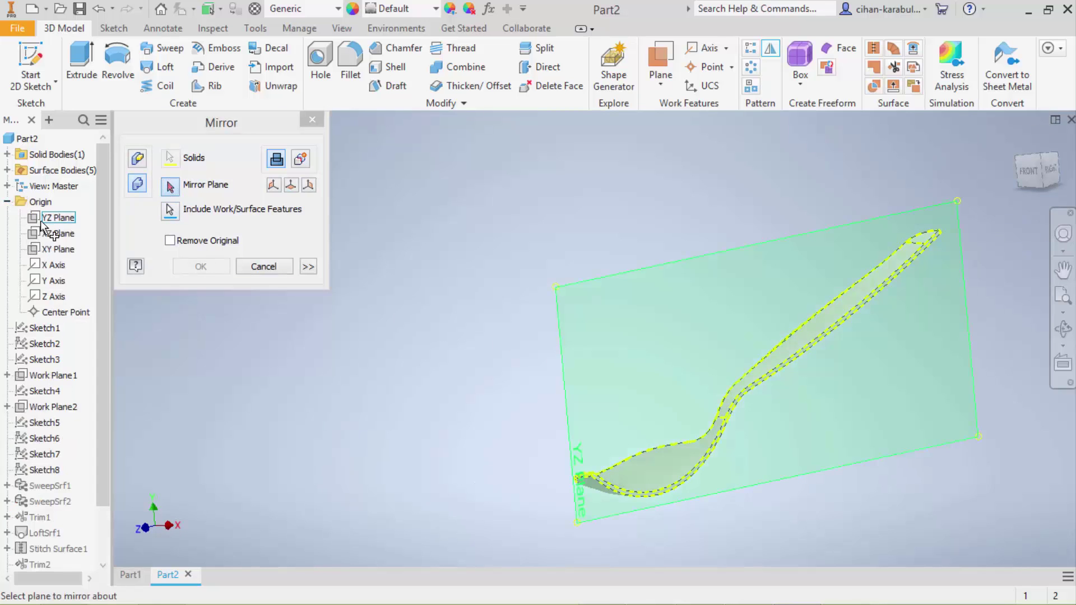
pyautogui.click(42, 220)
pyautogui.click(200, 267)
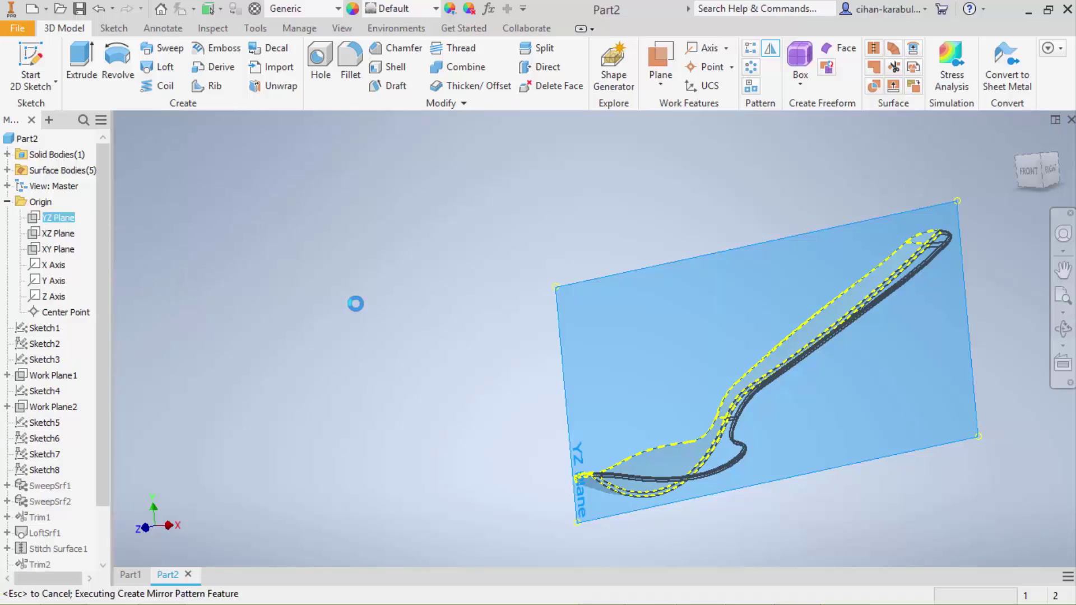
# Step: Orbit and zoom around the full spoon to inspect the handle and overall shape
pyautogui.moveTo(927, 403)
pyautogui.keyDown('shift'); pyautogui.mouseDown(button='middle')
pyautogui.moveTo(841, 399)
pyautogui.moveTo(874, 449)
pyautogui.moveTo(907, 417)
pyautogui.moveTo(992, 418)
pyautogui.moveTo(841, 389)
pyautogui.mouseUp(button='middle'); pyautogui.keyUp('shift')
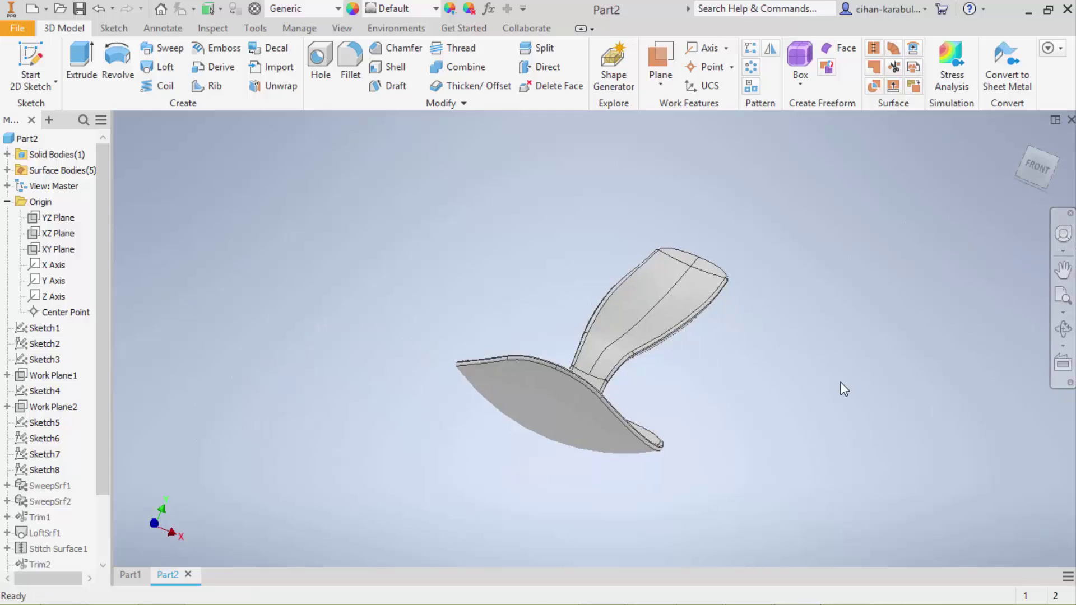
pyautogui.scroll(-3, 613, 320)
pyautogui.scroll(-2, 591, 314)
pyautogui.moveTo(588, 303)
pyautogui.keyDown('shift'); pyautogui.mouseDown(button='middle')
pyautogui.moveTo(567, 300)
pyautogui.moveTo(512, 353)
pyautogui.mouseUp(button='middle'); pyautogui.keyUp('shift')
pyautogui.scroll(-2, 567, 300)
pyautogui.scroll(-2, 512, 353)
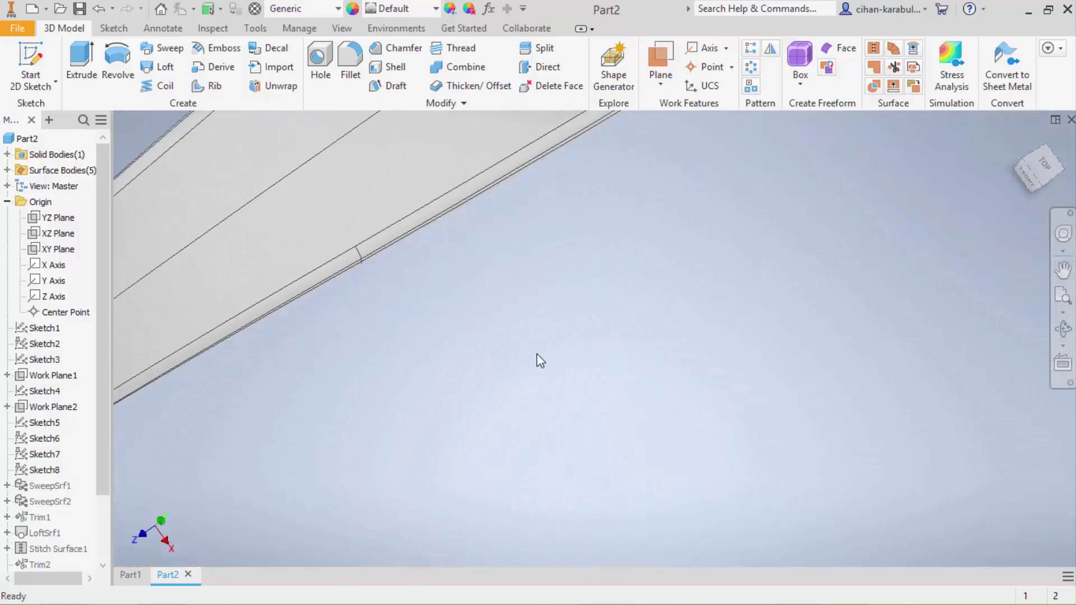
pyautogui.scroll(3, 550, 361)
pyautogui.scroll(3, 550, 362)
pyautogui.scroll(2, 551, 362)
pyautogui.moveTo(663, 365)
pyautogui.keyDown('shift'); pyautogui.mouseDown(button='middle')
pyautogui.moveTo(642, 301)
pyautogui.moveTo(572, 271)
pyautogui.moveTo(591, 269)
pyautogui.moveTo(625, 328)
pyautogui.moveTo(572, 353)
pyautogui.moveTo(596, 332)
pyautogui.moveTo(576, 359)
pyautogui.moveTo(692, 344)
pyautogui.moveTo(637, 367)
pyautogui.moveTo(615, 358)
pyautogui.mouseUp(button='middle'); pyautogui.keyUp('shift')
pyautogui.scroll(-3, 576, 359)
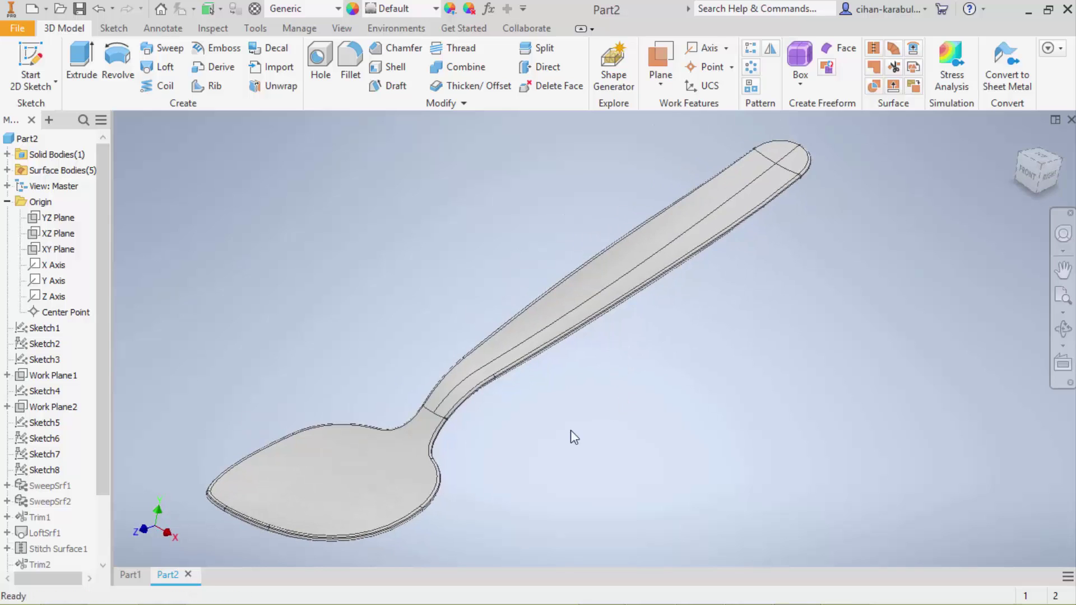